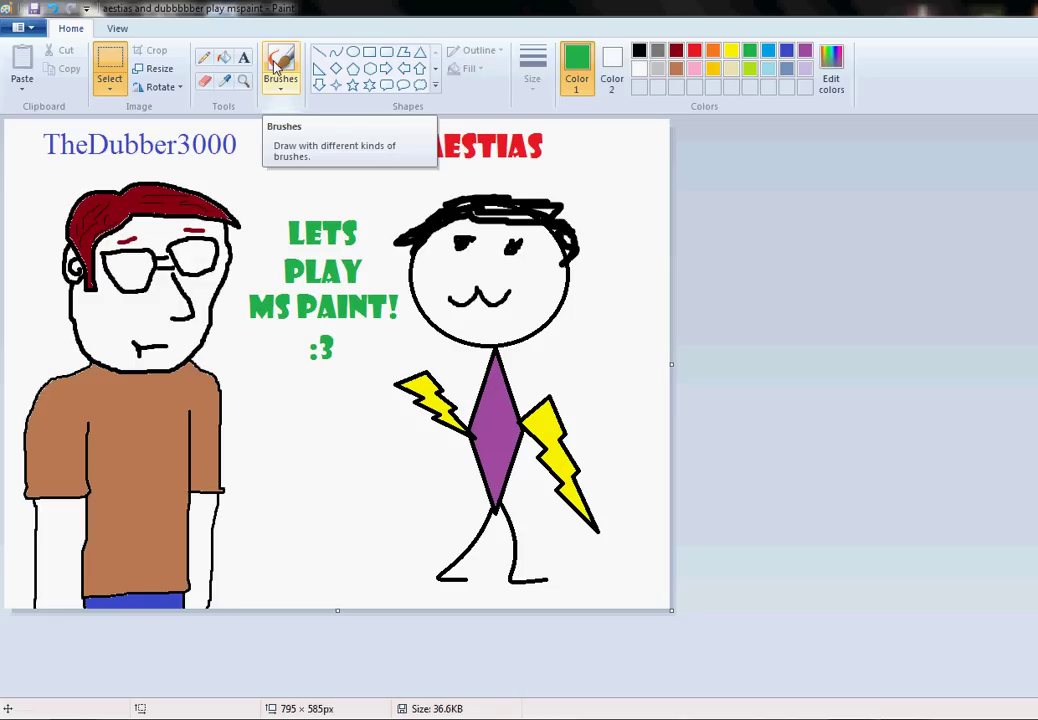
Close the old drawing without saving and enlarge a new blank canvas to about 919 × 620 px
key("alt+F4")
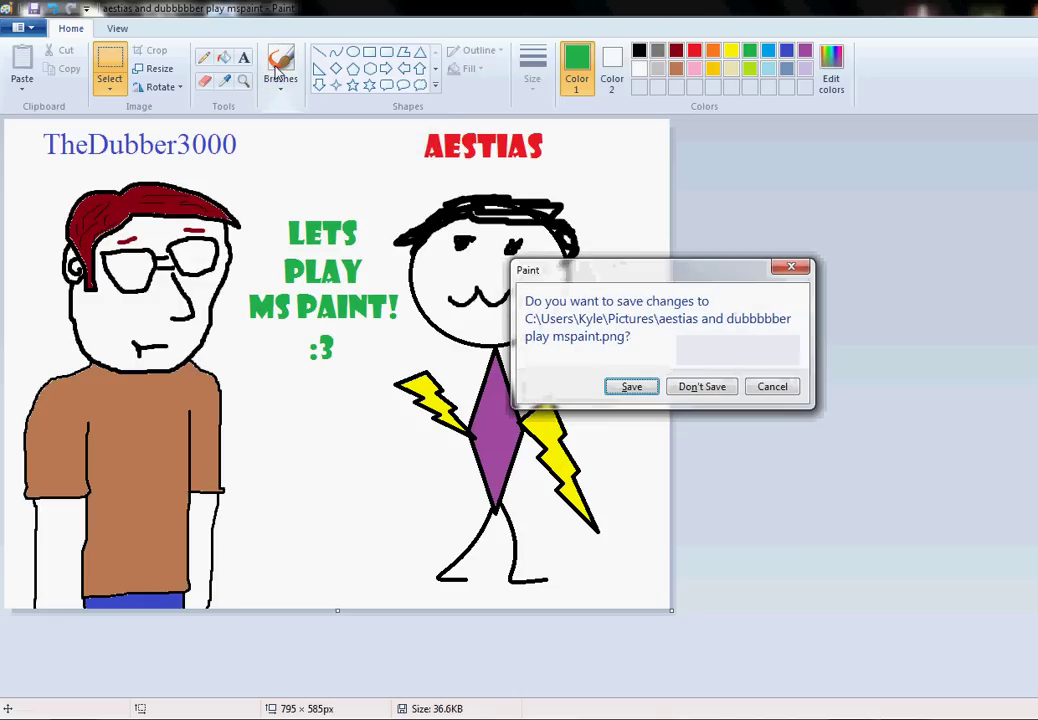
key("Tab")
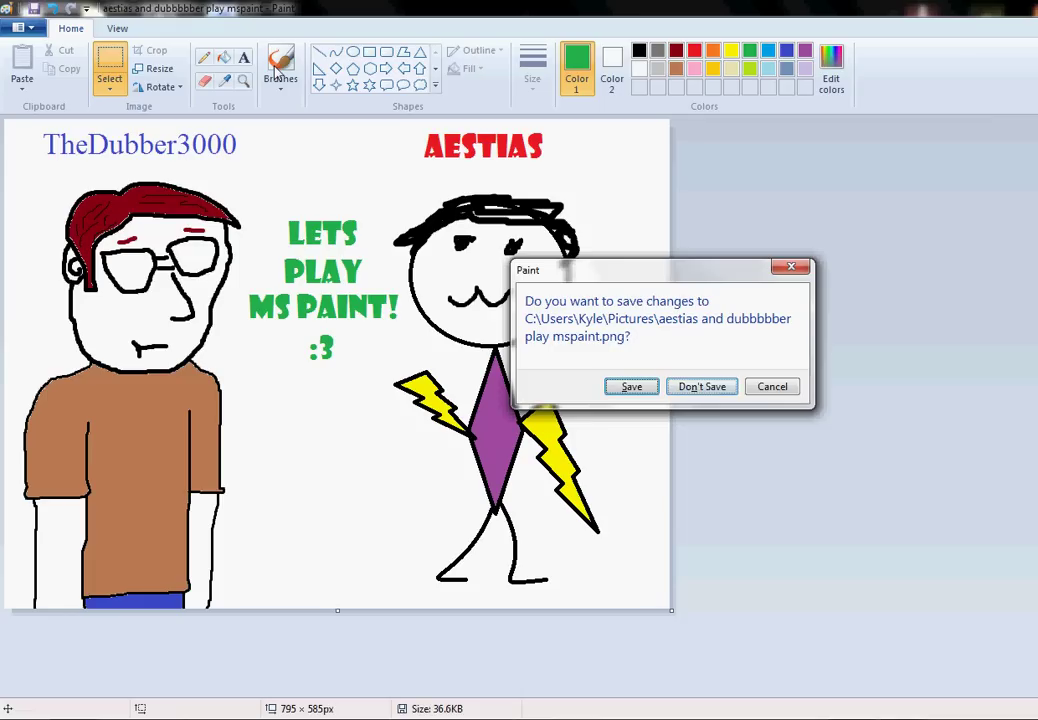
key("Return")
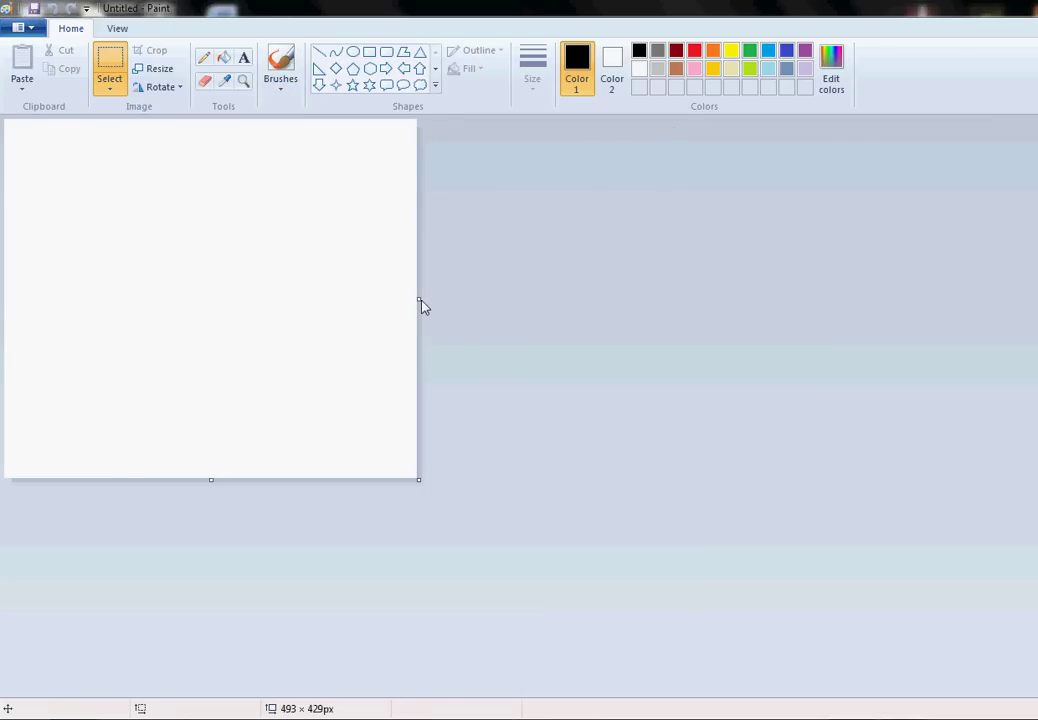
left_click_drag(419, 300, 775, 300)
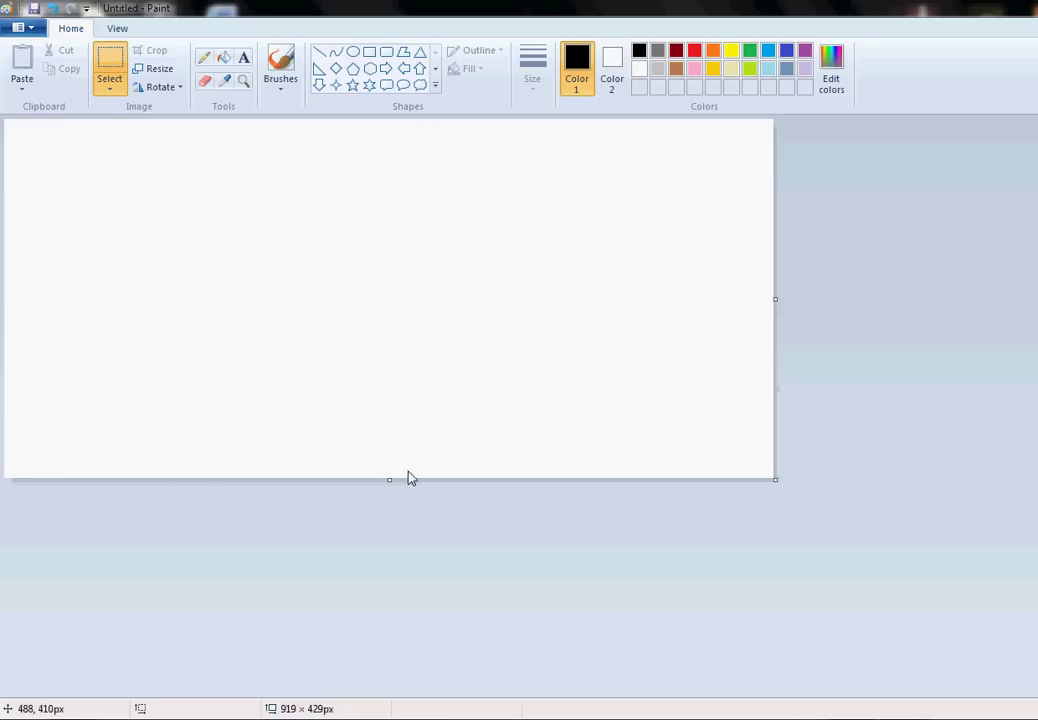
left_click_drag(389, 480, 357, 644)
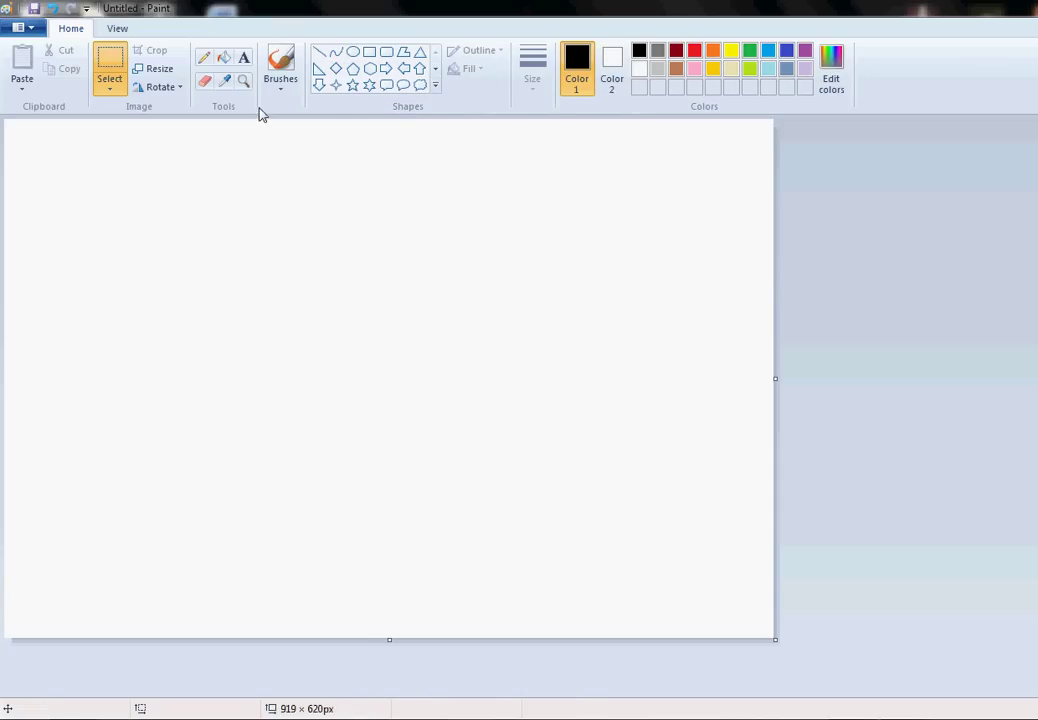
Draw two round eyes side by side with tiny dot pupils, using the black brush at its second-thinnest size
left_click(285, 64)
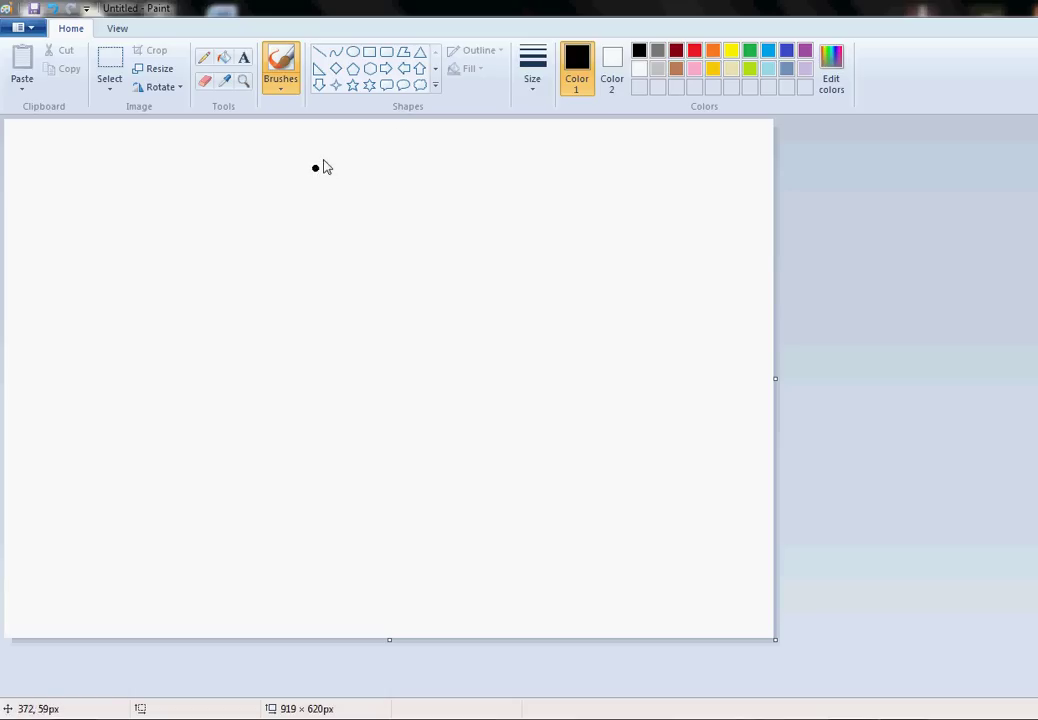
left_click(529, 86)
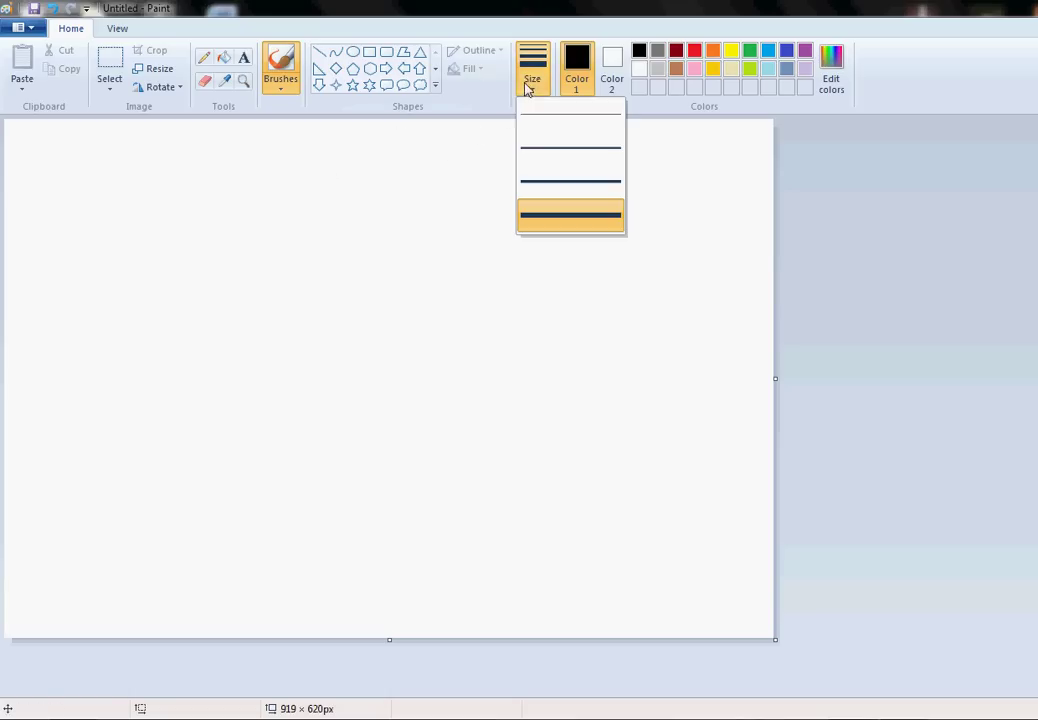
left_click(526, 152)
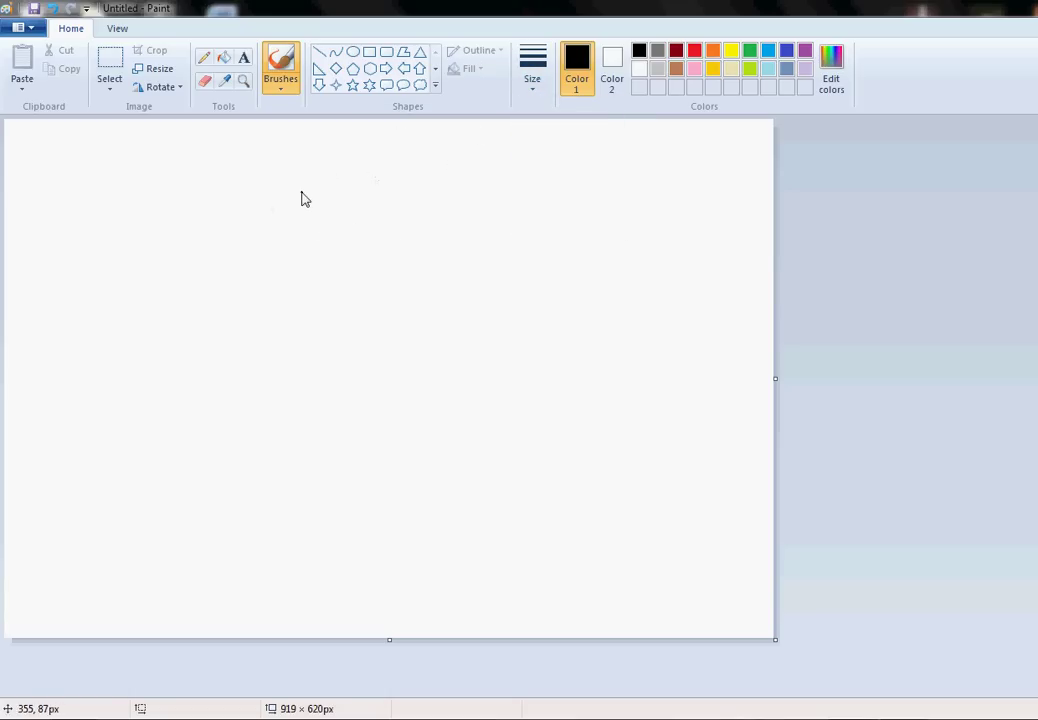
mouse_move(286, 208)
left_mouse_down()
mouse_move(287, 242)
mouse_move(300, 235)
mouse_move(302, 220)
mouse_move(285, 208)
mouse_move(283, 232)
mouse_move(343, 222)
left_mouse_up()
left_click(283, 232)
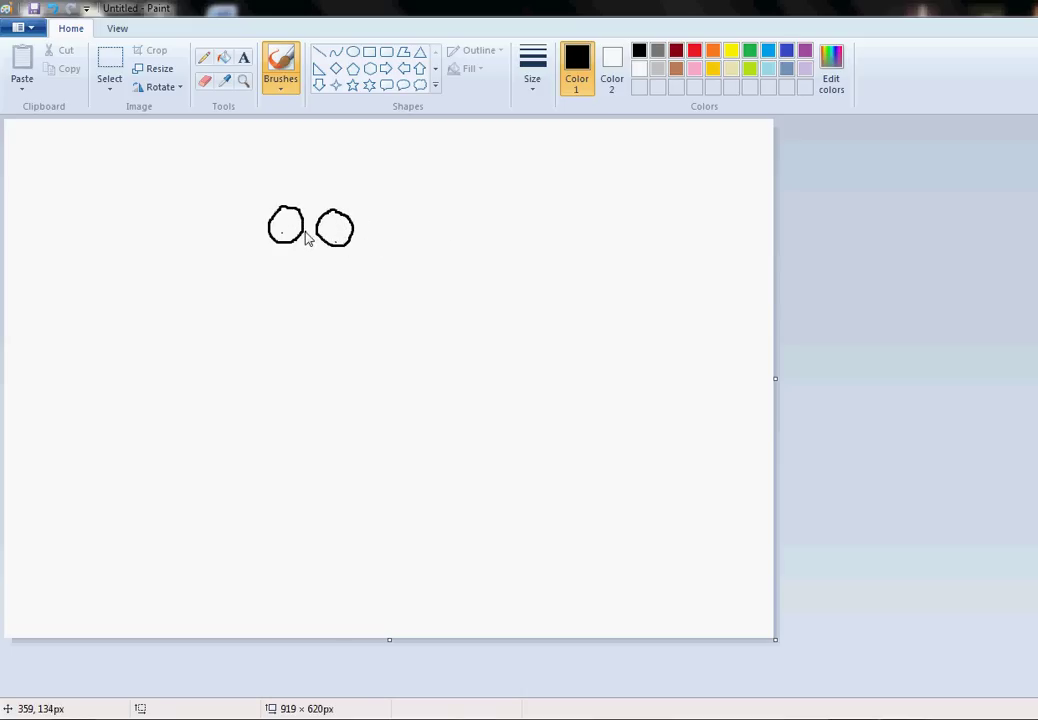
Draw an angular nose and a frowning mouth below the eyes, and enclose the face in a head outline with one ear
mouse_move(303, 246)
left_mouse_down()
mouse_move(280, 275)
mouse_move(298, 281)
left_mouse_up()
mouse_move(330, 288)
left_mouse_down()
mouse_move(325, 309)
mouse_move(298, 305)
left_mouse_up()
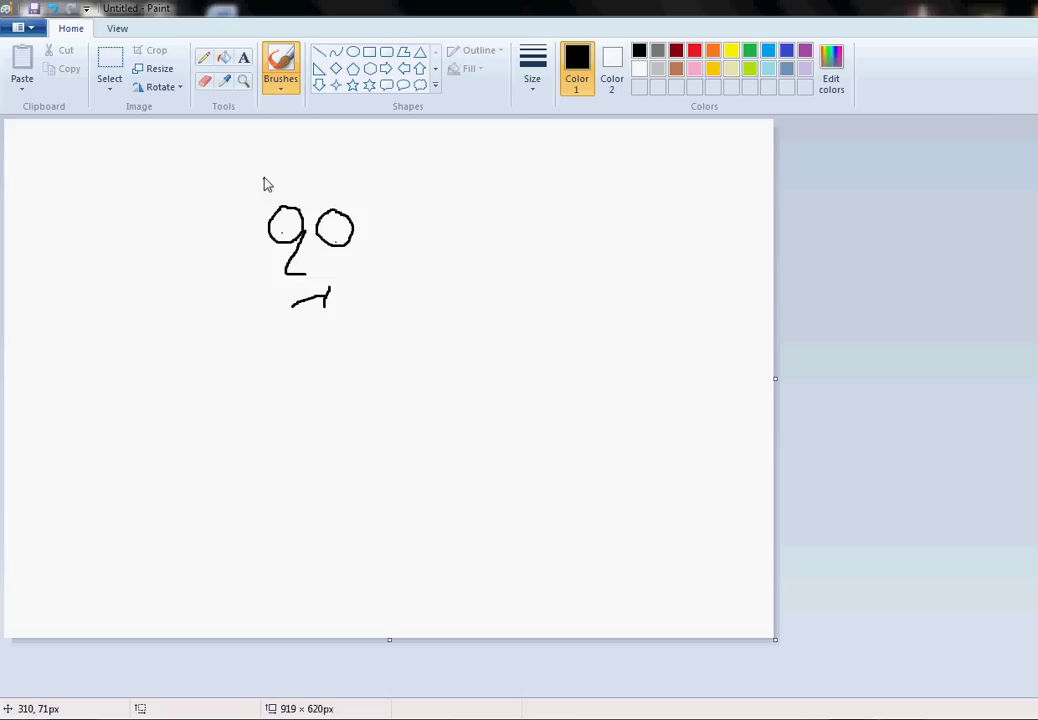
mouse_move(264, 181)
left_mouse_down()
mouse_move(253, 254)
mouse_move(270, 296)
mouse_move(298, 320)
mouse_move(341, 312)
mouse_move(367, 253)
mouse_move(392, 247)
mouse_move(392, 228)
mouse_move(373, 224)
mouse_move(375, 198)
mouse_move(362, 184)
mouse_move(266, 184)
left_mouse_up()
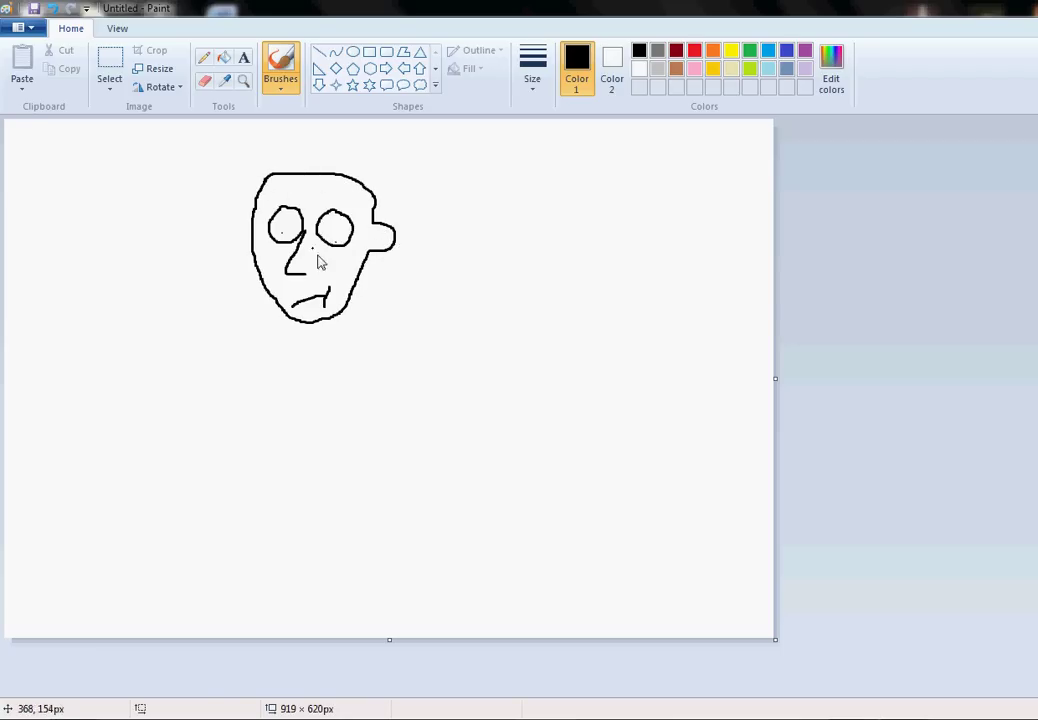
Draw the left half of an open jacket below the chin, with a bent arm and a pointed lower edge
left_click_drag(284, 316, 271, 479)
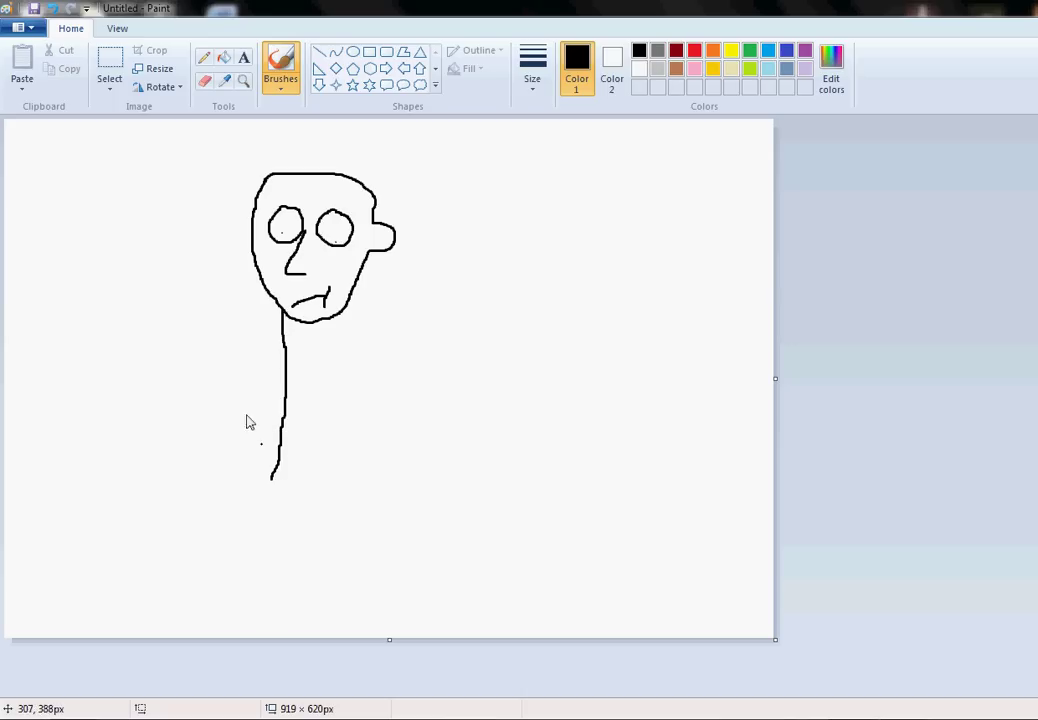
mouse_move(278, 305)
left_mouse_down()
mouse_move(231, 311)
mouse_move(210, 353)
mouse_move(219, 416)
mouse_move(250, 463)
mouse_move(258, 441)
mouse_move(248, 468)
mouse_move(258, 450)
mouse_move(225, 357)
mouse_move(262, 331)
mouse_move(256, 446)
left_mouse_up()
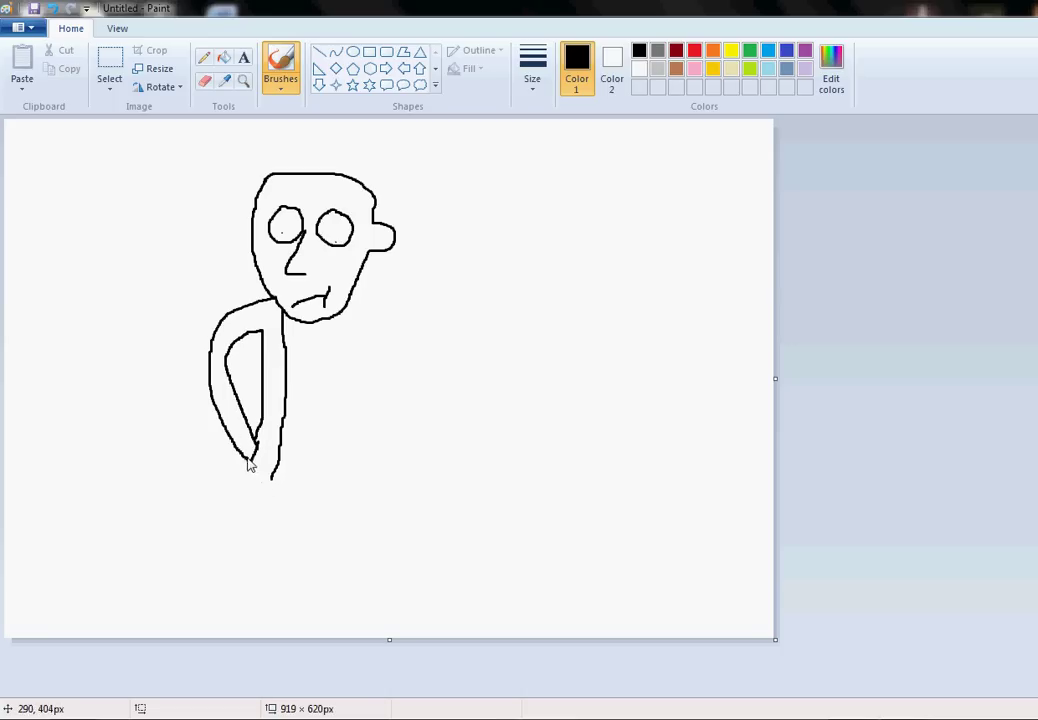
mouse_move(243, 456)
left_mouse_down()
mouse_move(216, 477)
mouse_move(268, 480)
left_mouse_up()
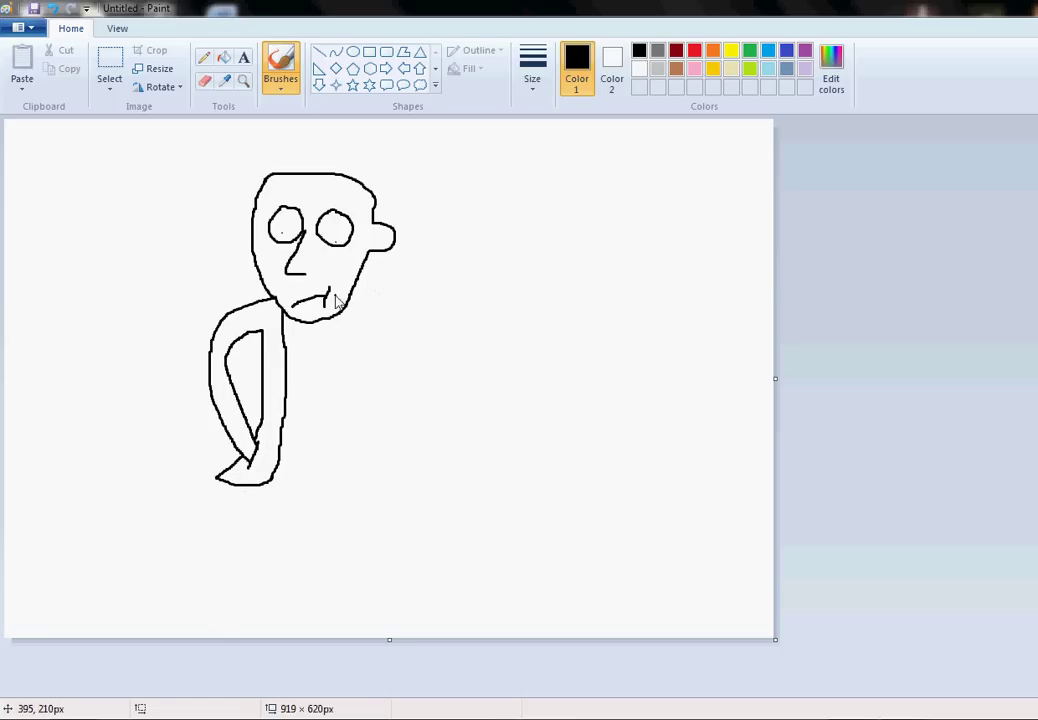
Draw the right half of the open jacket with its bent arm, hand in pocket, and pointed lower edge
mouse_move(334, 320)
left_mouse_down()
mouse_move(335, 392)
mouse_move(312, 480)
left_mouse_up()
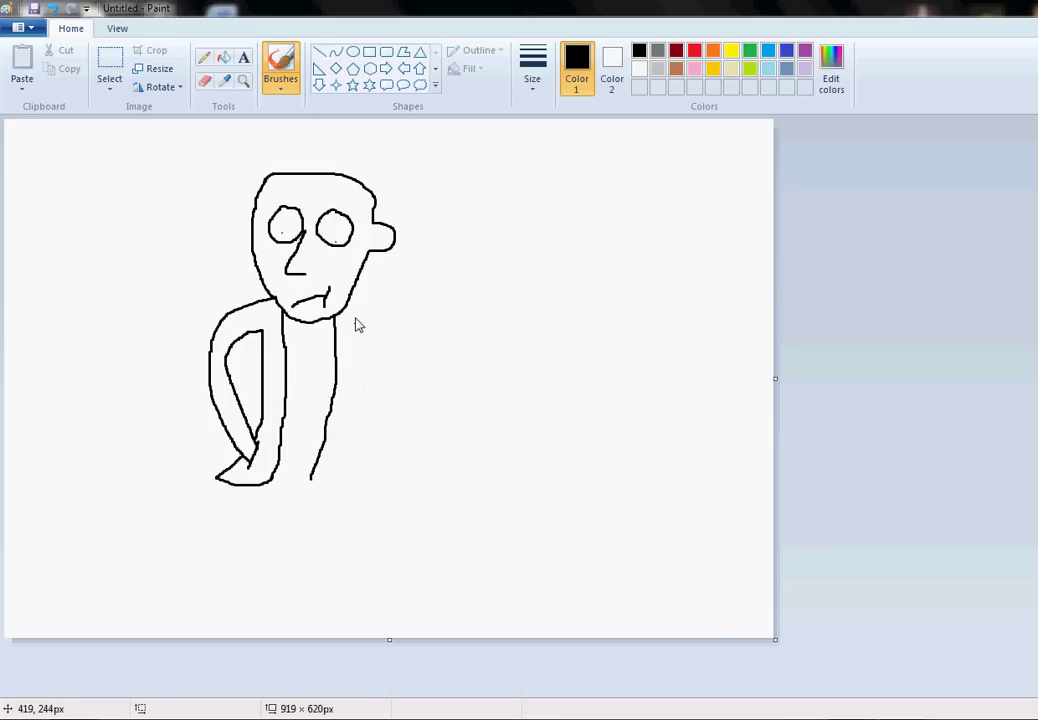
mouse_move(352, 298)
left_mouse_down()
mouse_move(379, 317)
mouse_move(393, 364)
mouse_move(354, 455)
left_mouse_up()
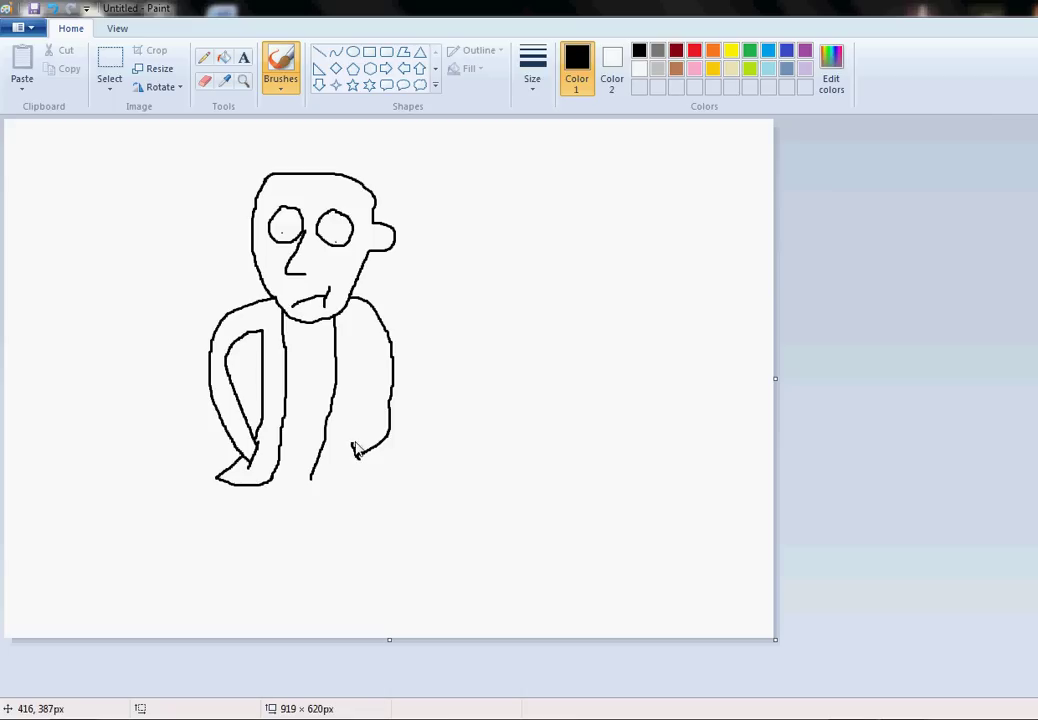
mouse_move(353, 446)
left_mouse_down()
mouse_move(373, 424)
mouse_move(378, 389)
mouse_move(356, 321)
mouse_move(364, 427)
left_mouse_up()
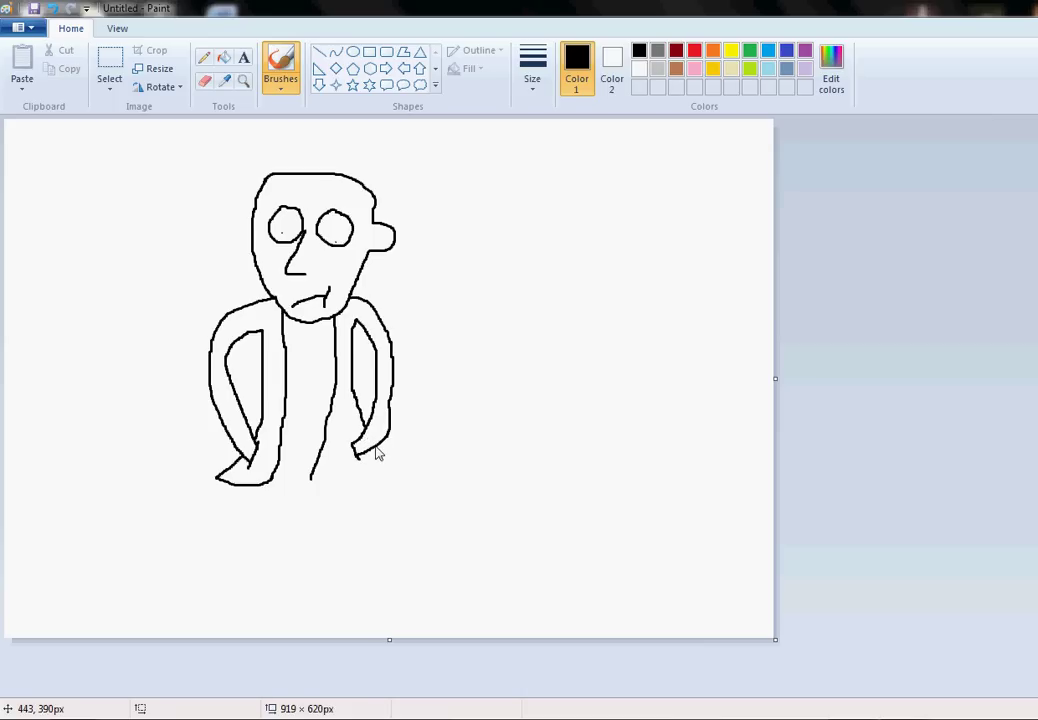
mouse_move(379, 452)
left_mouse_down()
mouse_move(394, 468)
mouse_move(319, 478)
left_mouse_up()
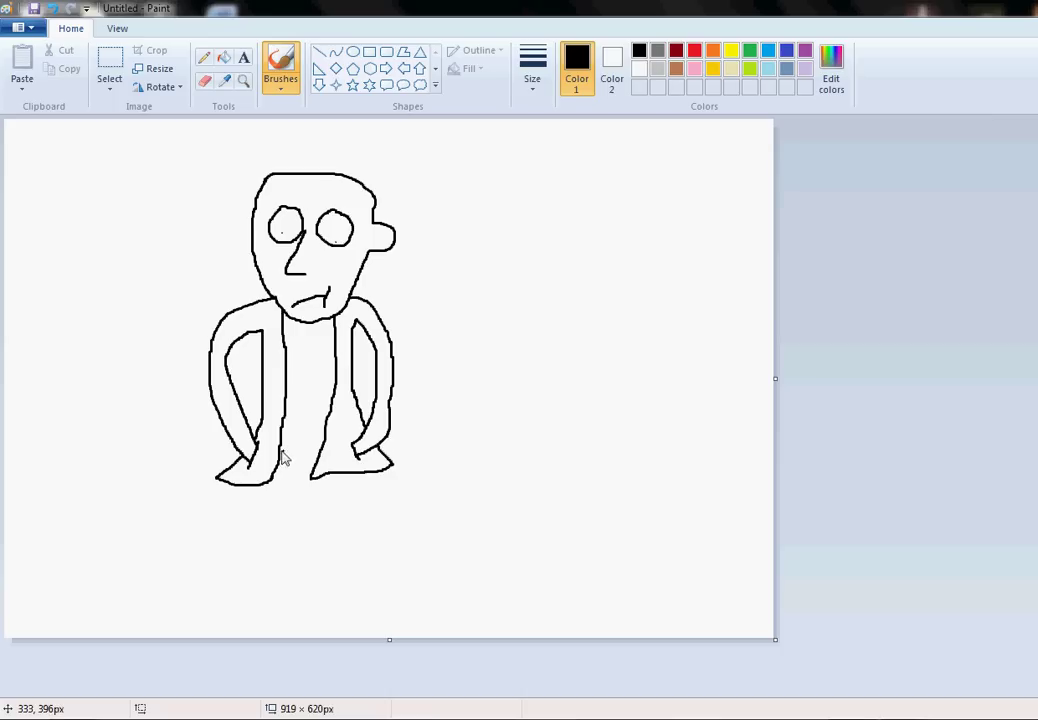
Draw the shirt hem between the jacket halves, two trouser legs below it, and a pair of curled-toe shoes
left_click_drag(281, 458, 316, 468)
mouse_move(255, 488)
left_mouse_down()
mouse_move(238, 602)
mouse_move(259, 615)
mouse_move(278, 615)
mouse_move(298, 477)
mouse_move(307, 542)
mouse_move(297, 611)
mouse_move(330, 611)
mouse_move(337, 486)
left_mouse_up()
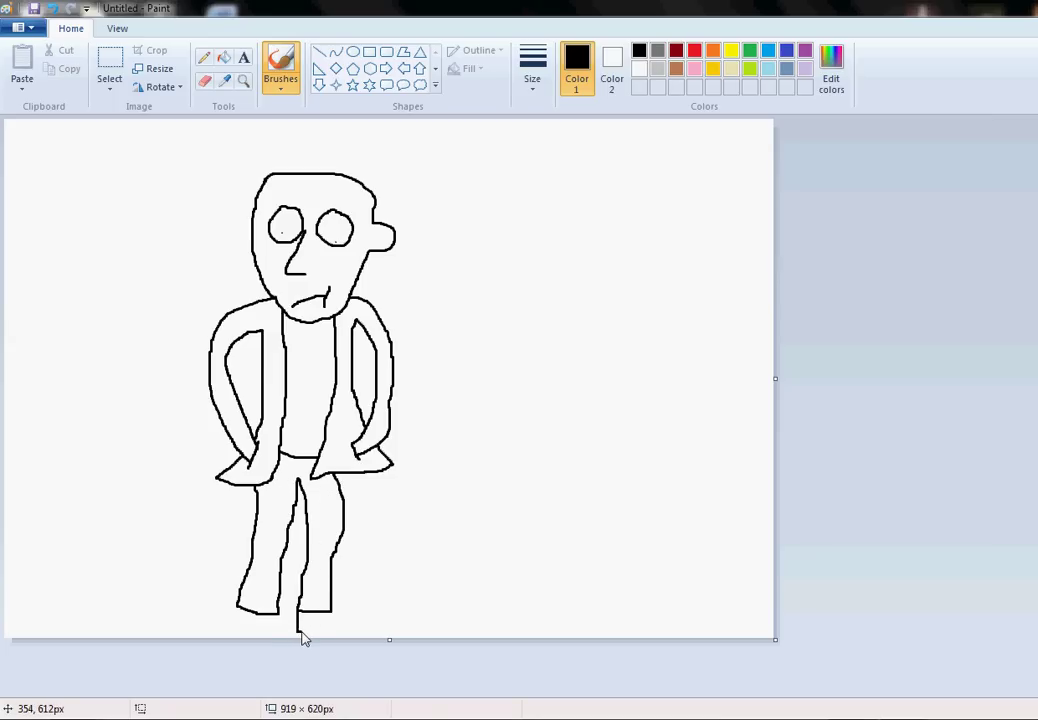
mouse_move(326, 632)
left_mouse_down()
mouse_move(354, 632)
mouse_move(366, 611)
mouse_move(337, 617)
left_mouse_up()
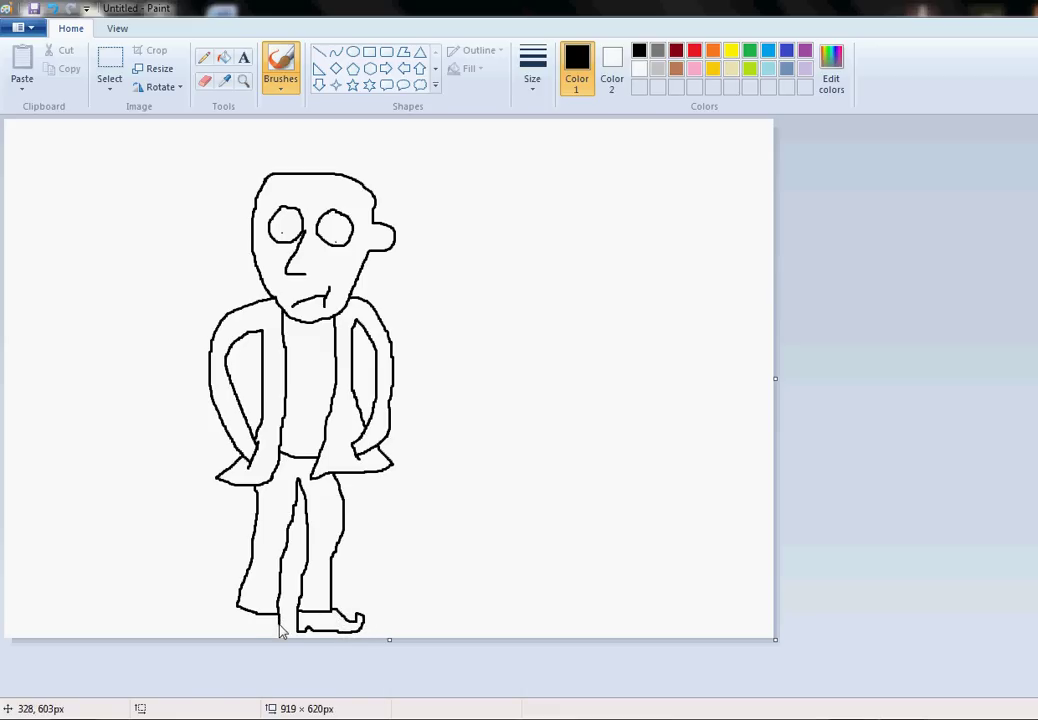
mouse_move(257, 636)
left_mouse_down()
mouse_move(209, 641)
mouse_move(205, 626)
mouse_move(252, 603)
left_mouse_up()
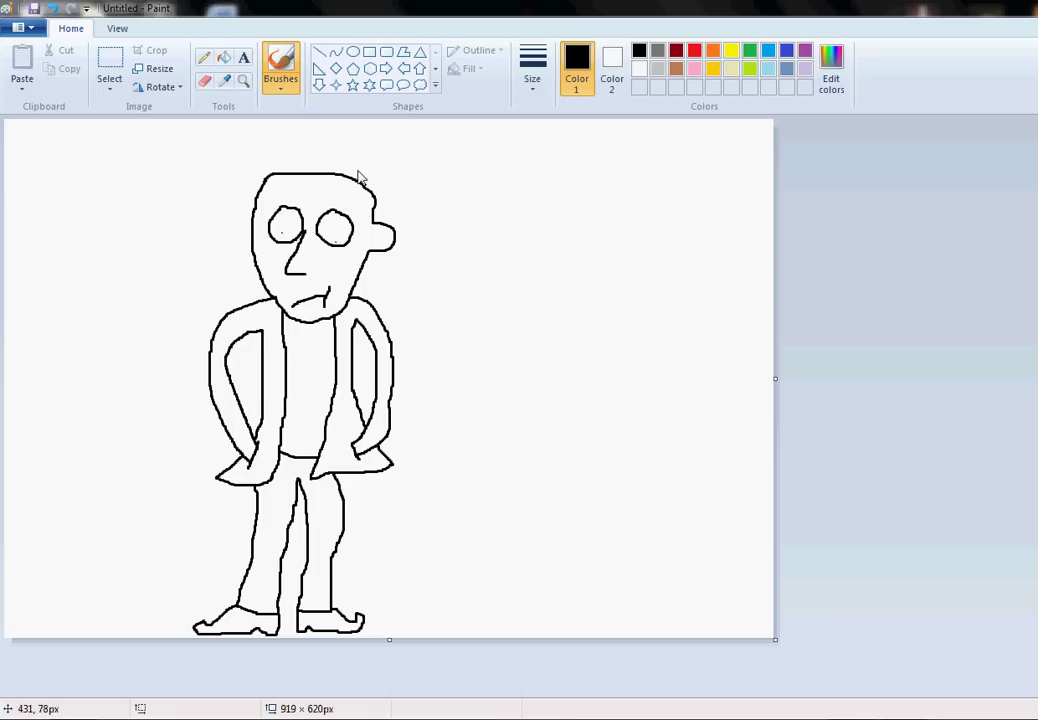
Spray brown hair across the top and sides of the head with the airbrush at its largest size
left_click(280, 87)
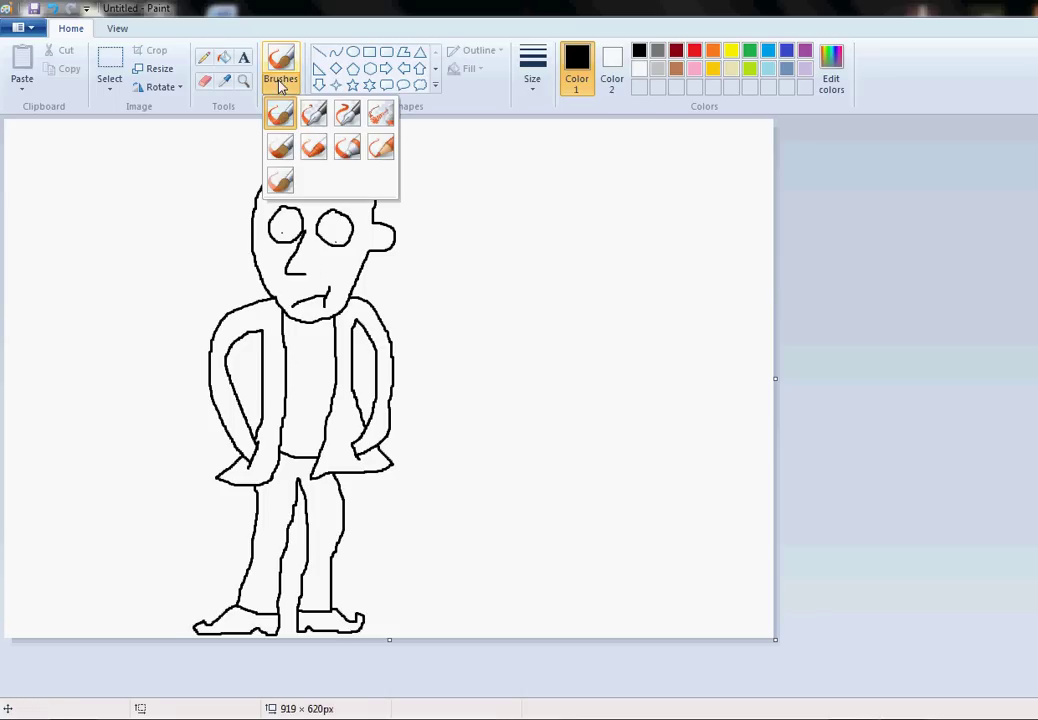
left_click(379, 114)
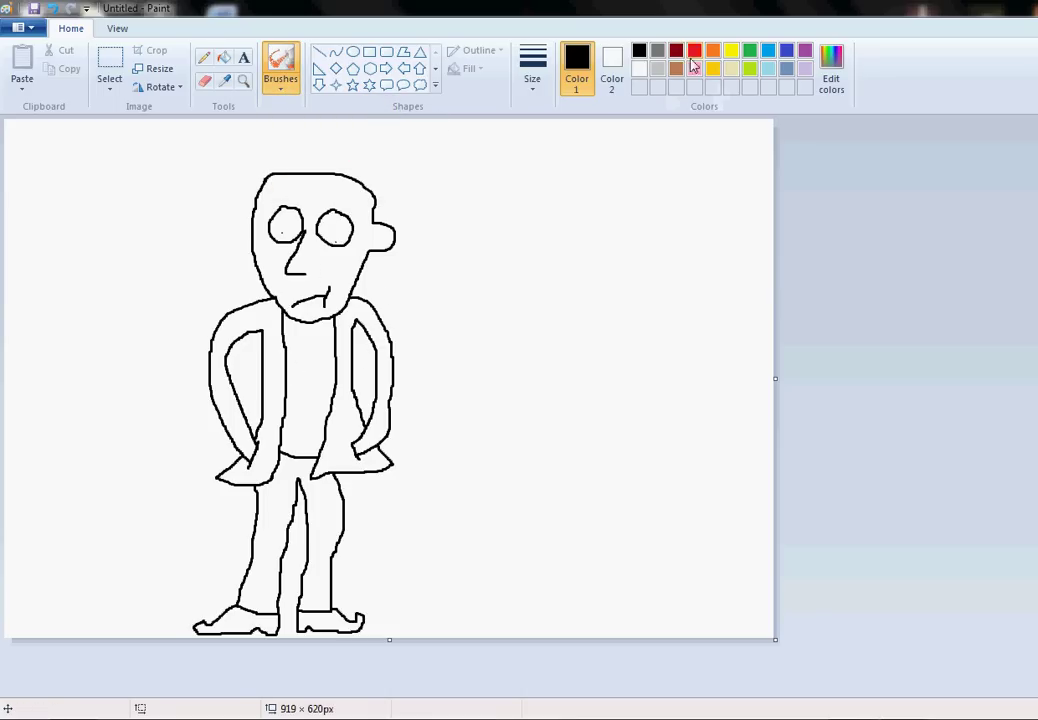
left_click(676, 67)
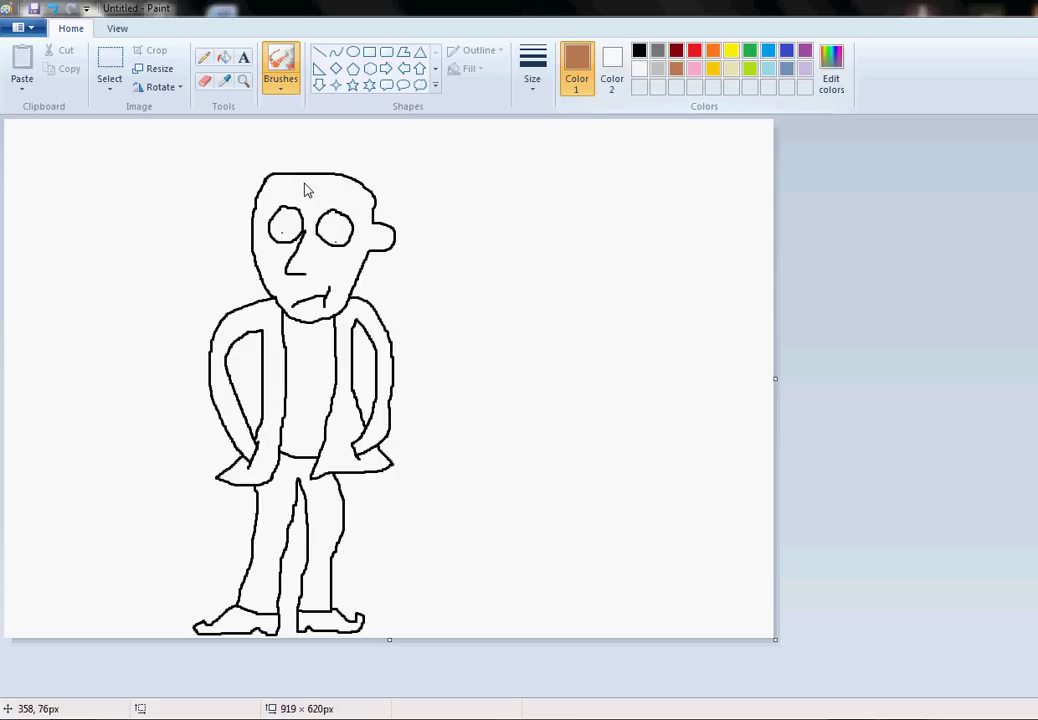
mouse_move(301, 185)
left_mouse_down()
mouse_move(255, 186)
mouse_move(312, 182)
mouse_move(272, 191)
left_mouse_up()
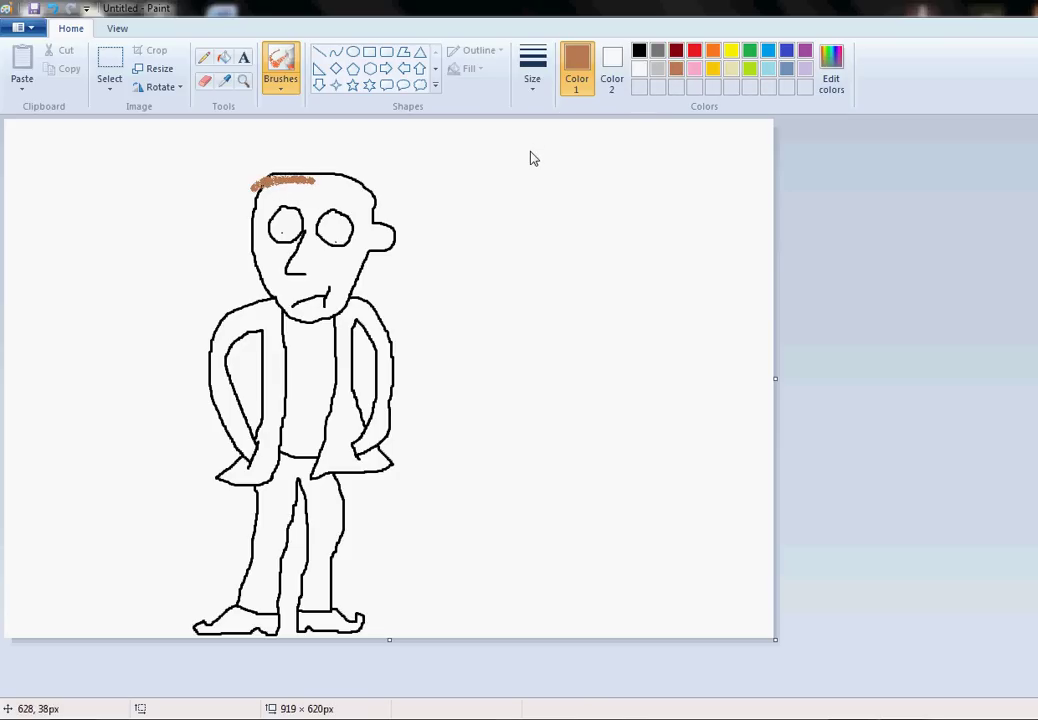
key("ctrl+z")
left_click(535, 90)
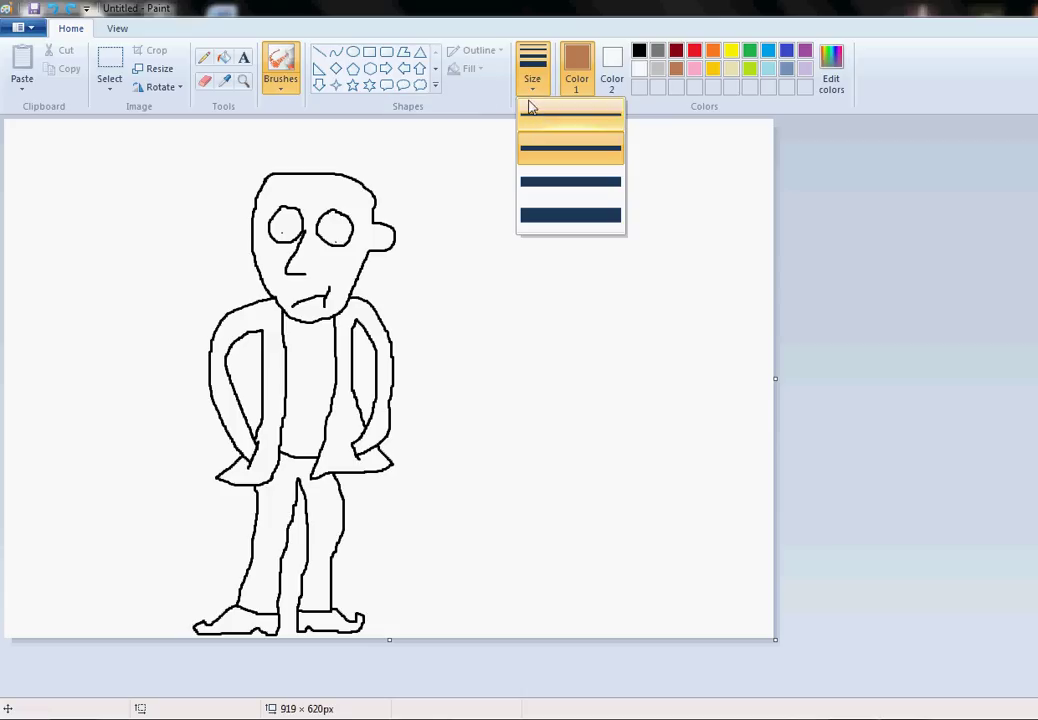
left_click(550, 220)
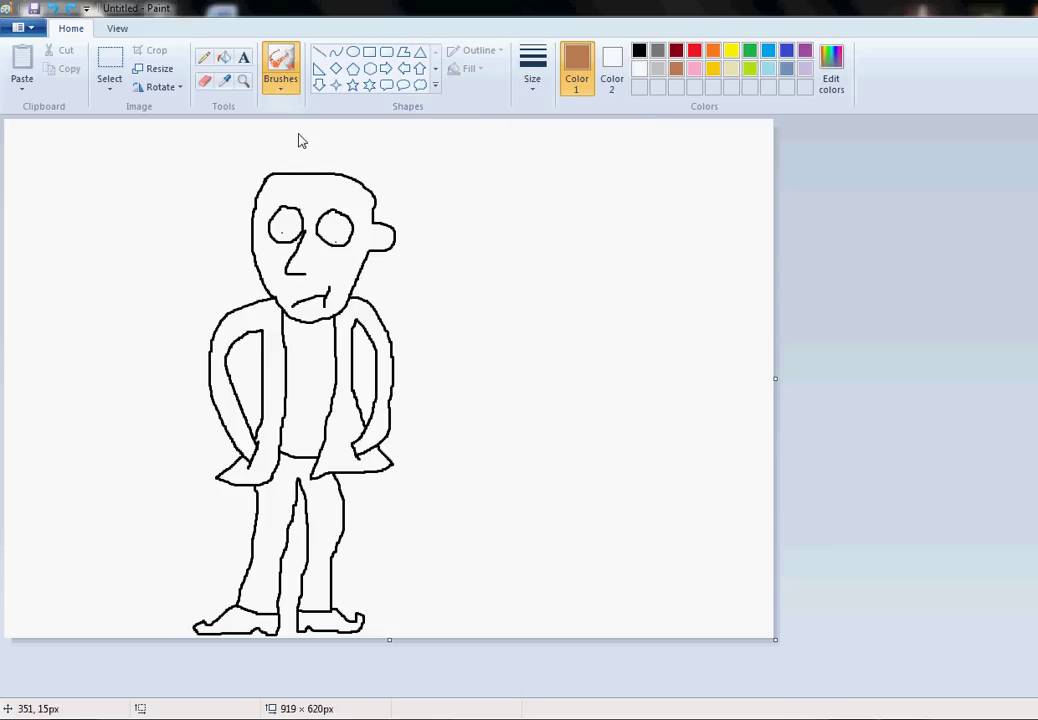
mouse_move(290, 172)
left_mouse_down()
mouse_move(251, 196)
mouse_move(249, 222)
mouse_move(262, 188)
mouse_move(291, 176)
mouse_move(367, 187)
mouse_move(381, 224)
mouse_move(365, 196)
mouse_move(310, 178)
mouse_move(351, 181)
mouse_move(306, 177)
mouse_move(253, 217)
mouse_move(265, 183)
mouse_move(288, 170)
mouse_move(347, 179)
mouse_move(381, 235)
left_mouse_up()
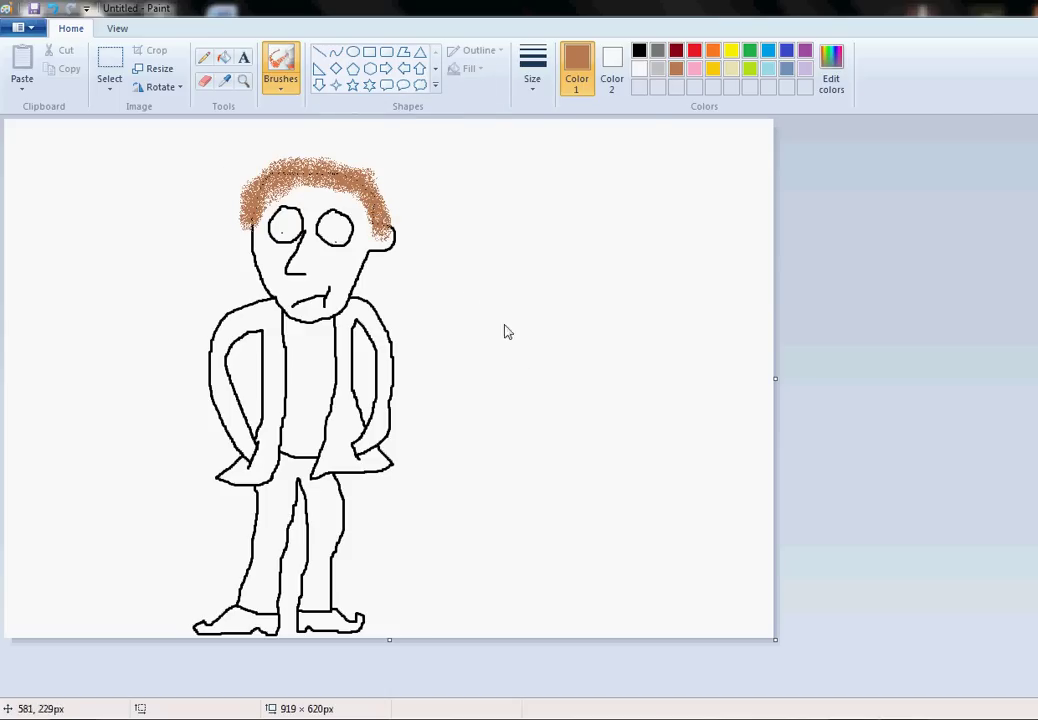
mouse_move(275, 197)
left_mouse_down()
mouse_move(279, 185)
mouse_move(337, 180)
mouse_move(370, 200)
left_mouse_up()
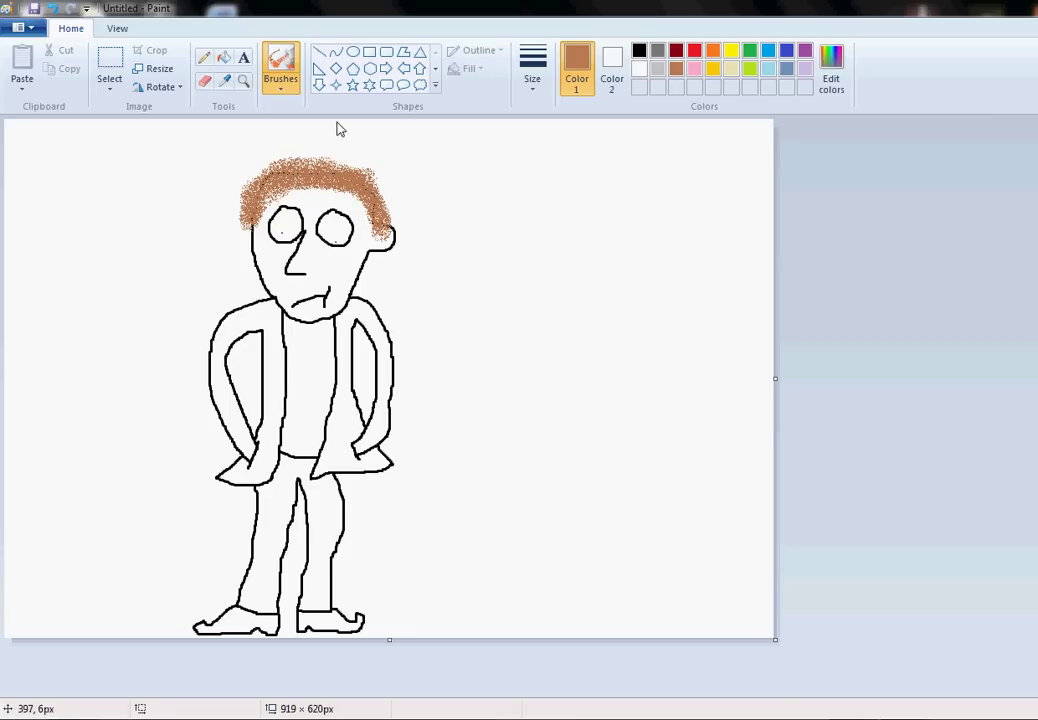
Place a blue five-point star about 46 × 61 px on the shirt's chest and fill the shirt around it with red
left_click(352, 85)
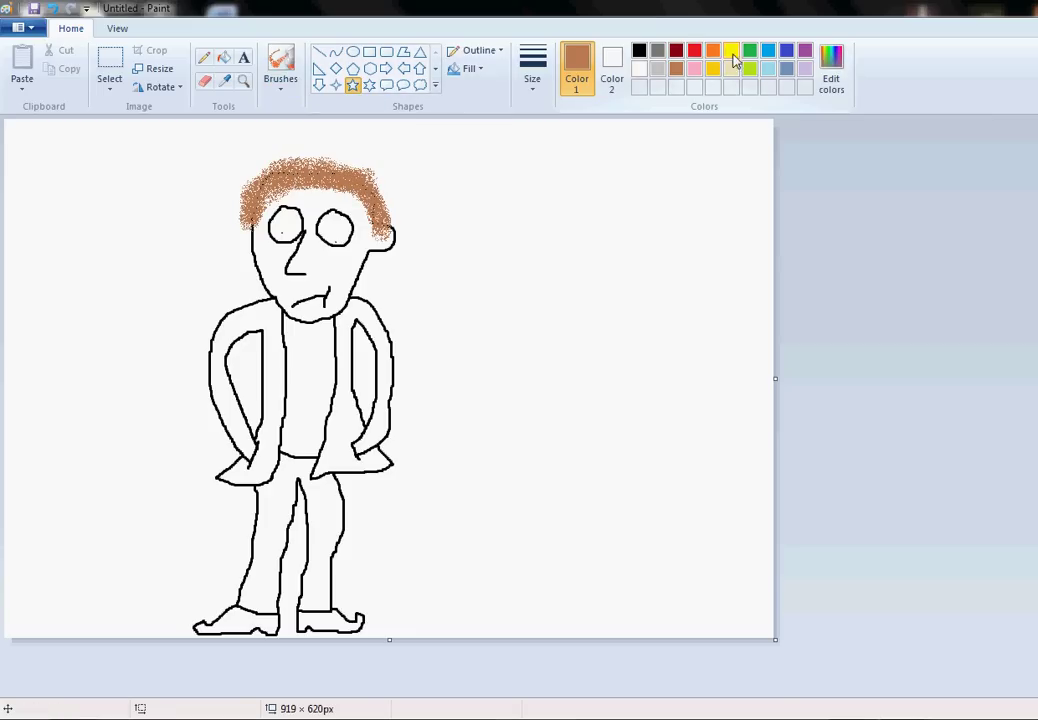
left_click(786, 50)
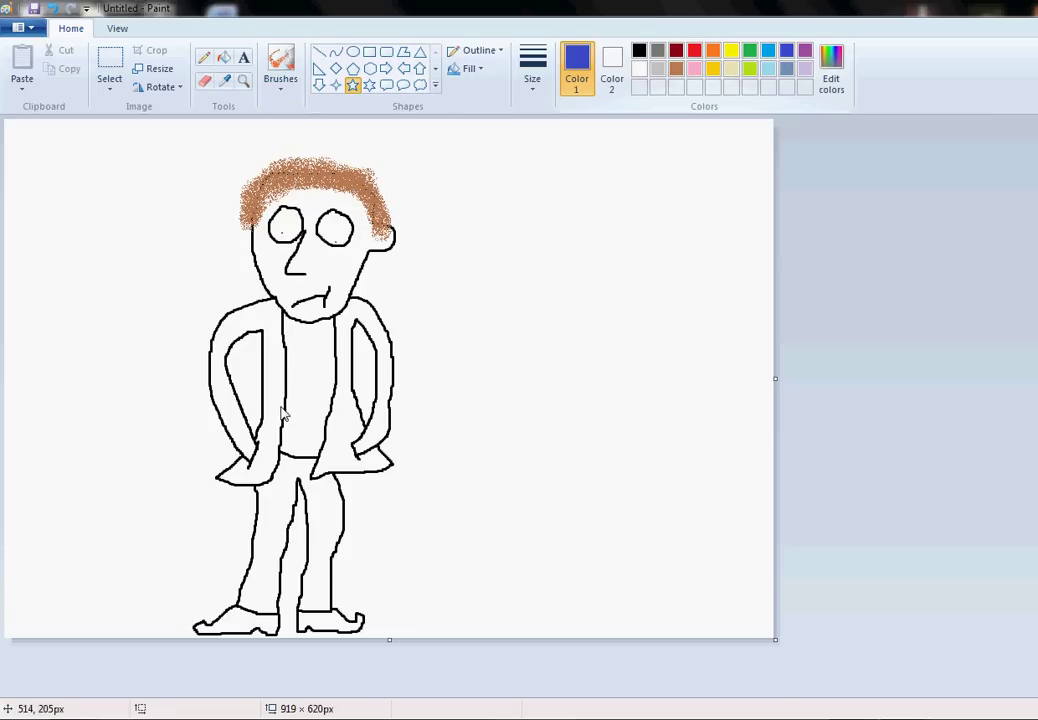
left_click_drag(295, 355, 335, 405)
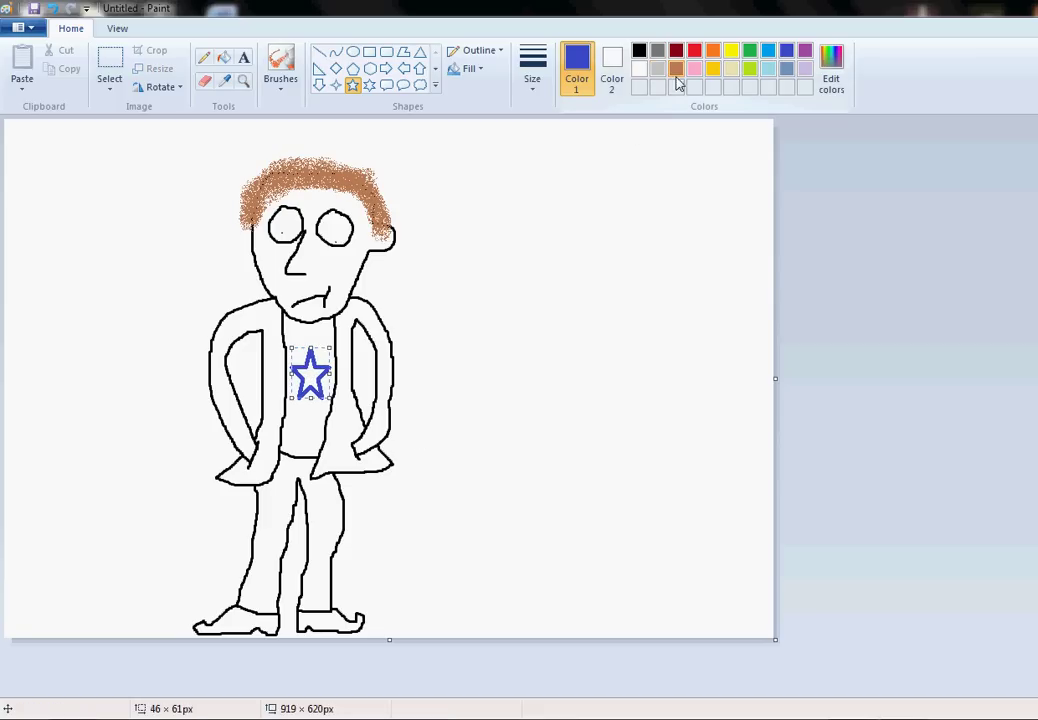
left_click(224, 57)
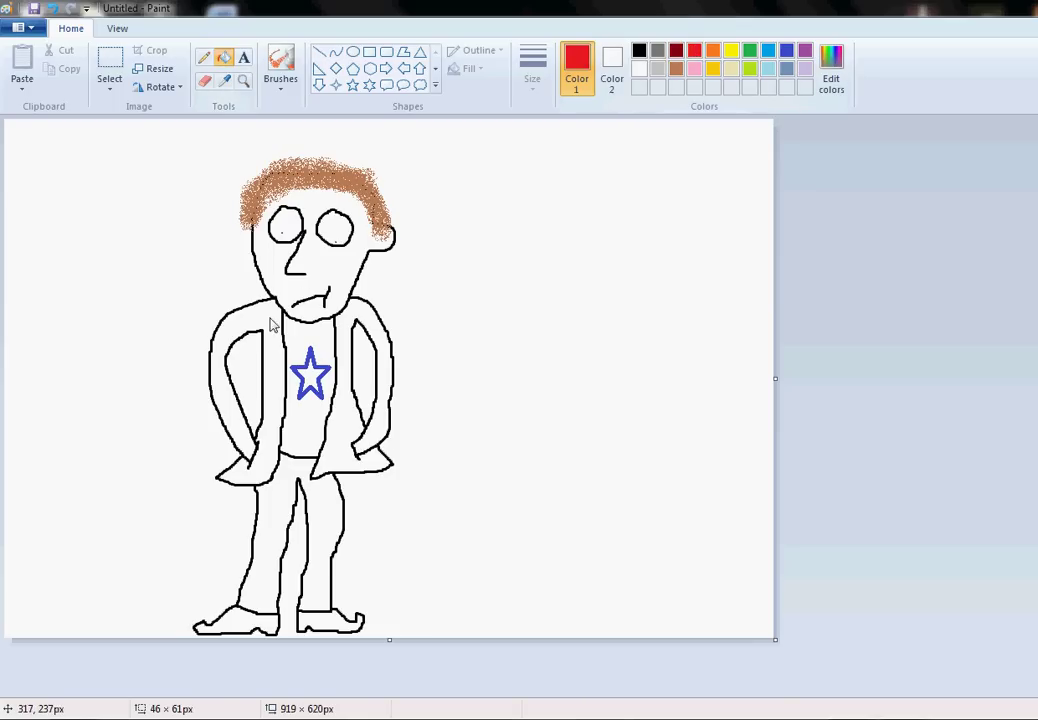
left_click(294, 343)
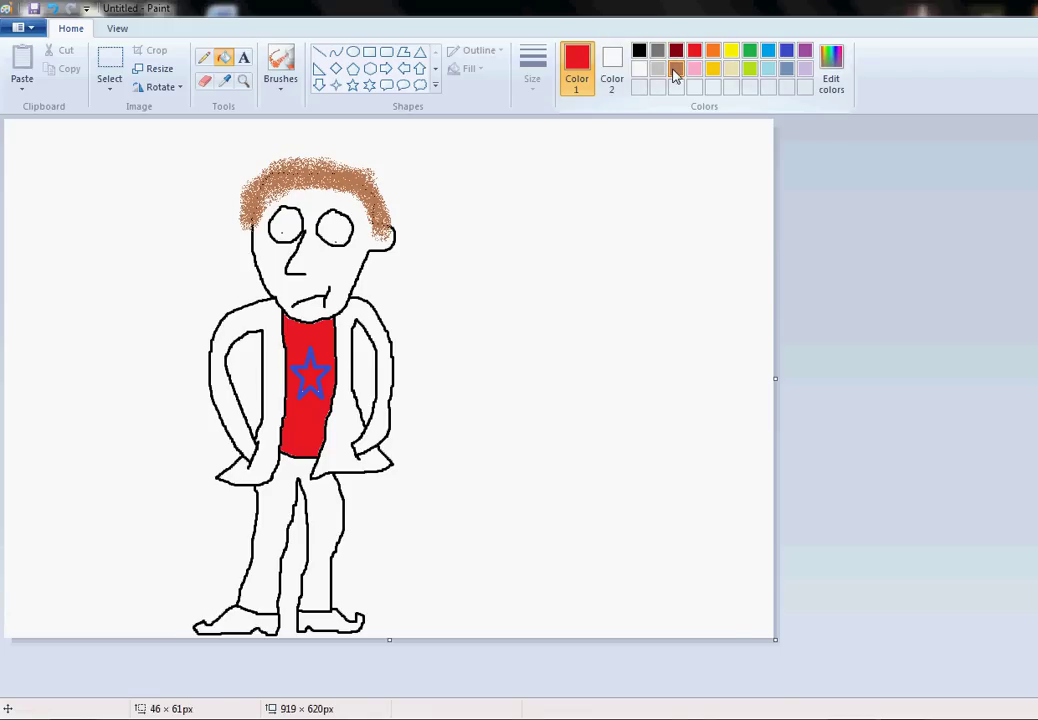
Fill the trousers with green and both halves of the jacket with bright sky blue
left_click(676, 68)
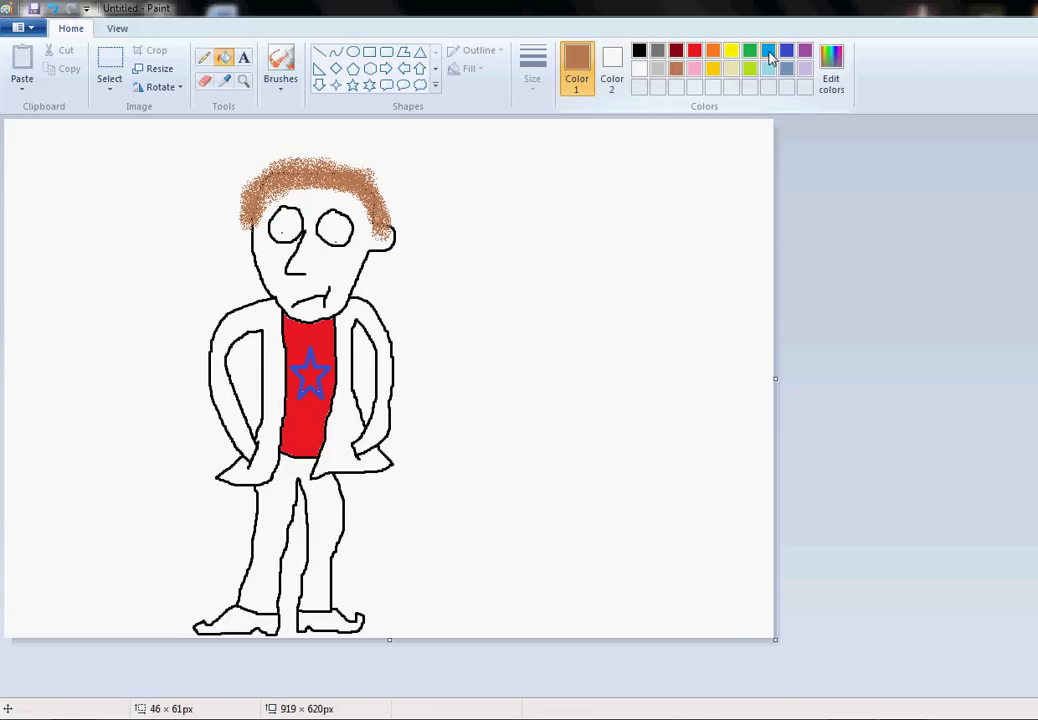
left_click(749, 53)
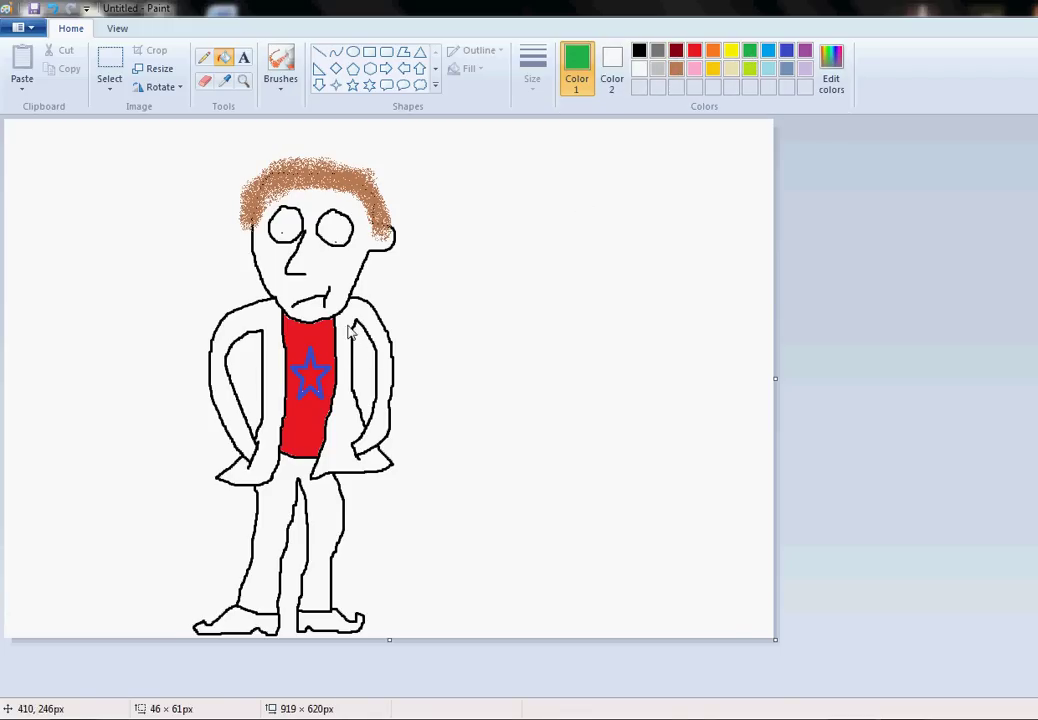
left_click(268, 565)
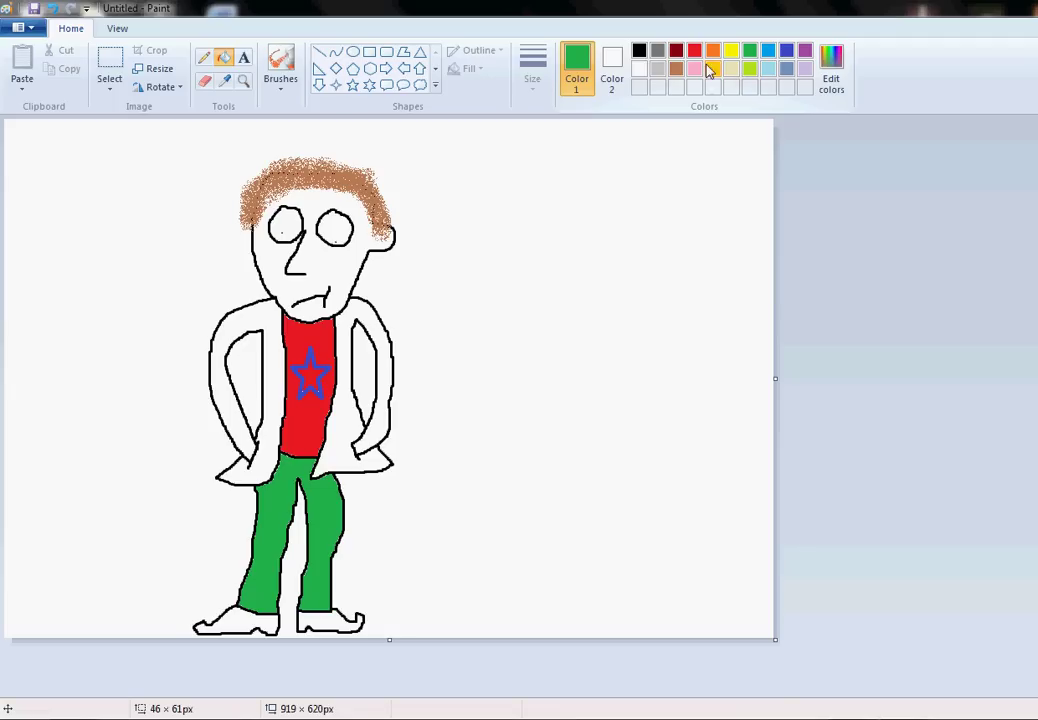
left_click(768, 50)
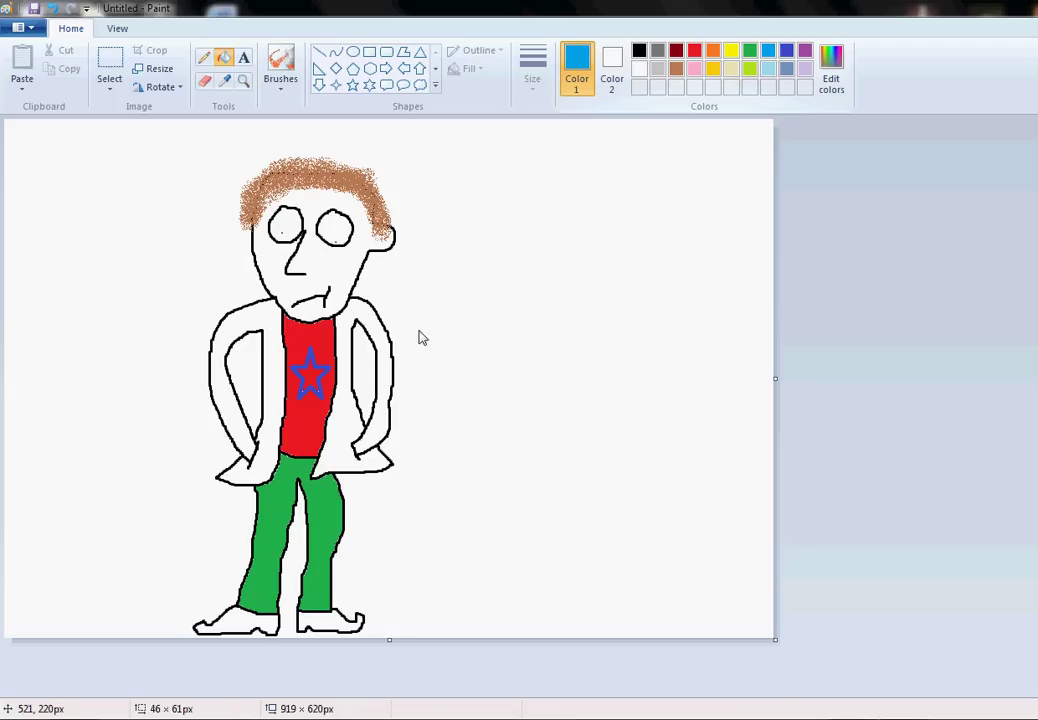
left_click(350, 362)
left_click(274, 360)
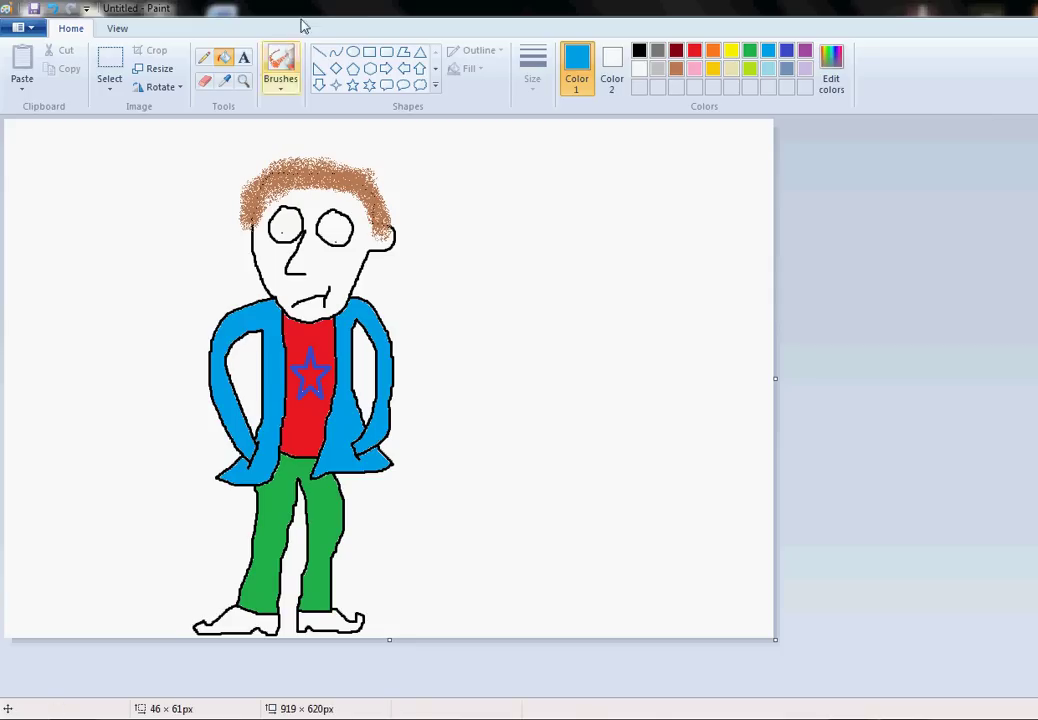
Fill both curled-toe shoes with black
left_click(638, 52)
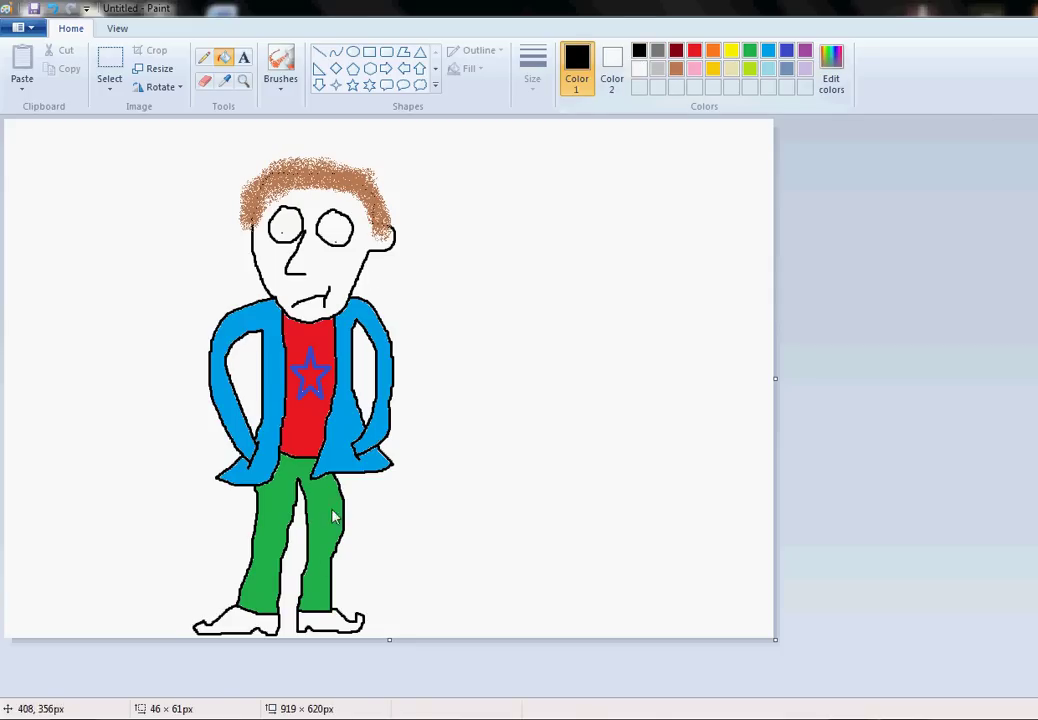
left_click(312, 622)
left_click(252, 629)
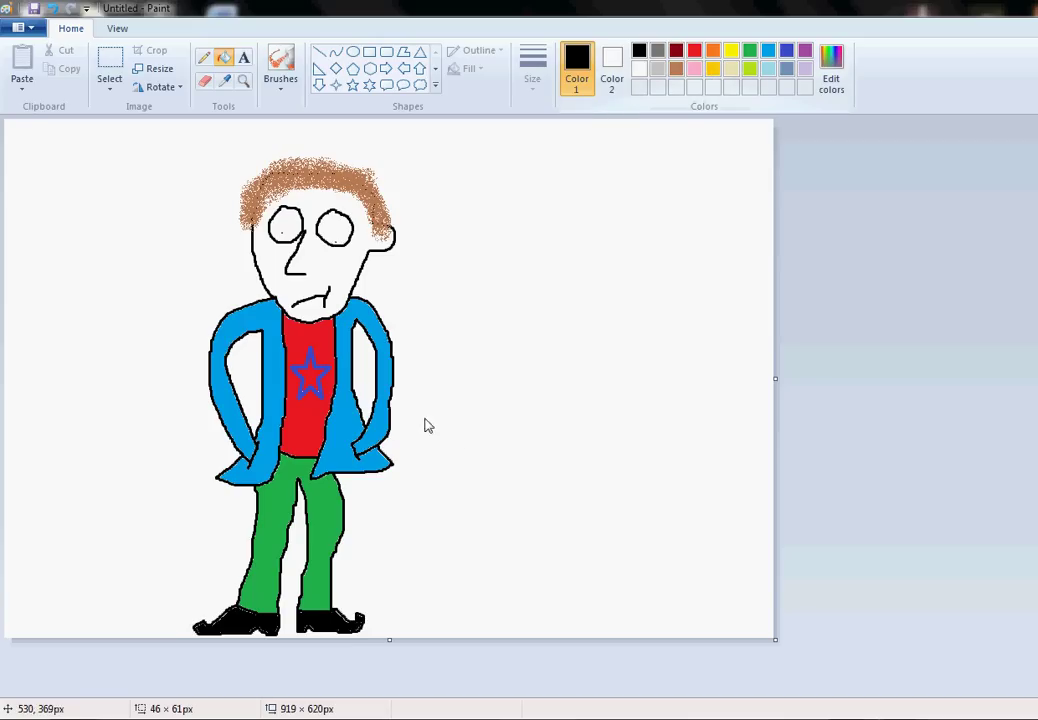
Draw a pointed, wing-like shape behind the man's left-side shoulder with the thickest black pencil, and add short stripes along its upper edge
left_click(204, 57)
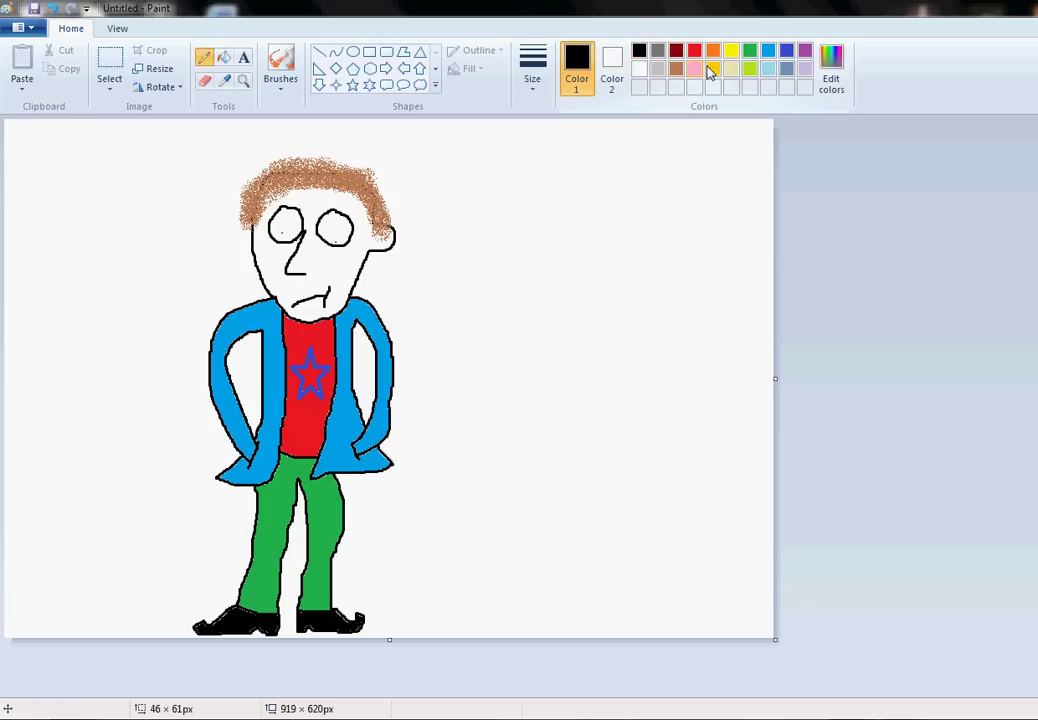
left_click(538, 75)
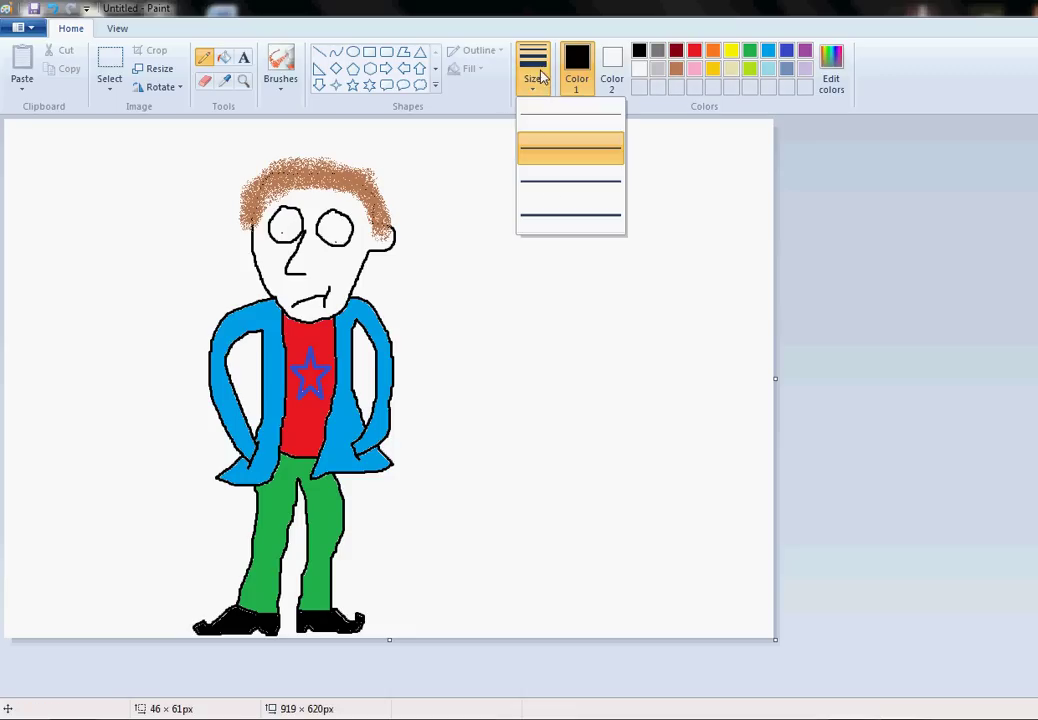
left_click(563, 218)
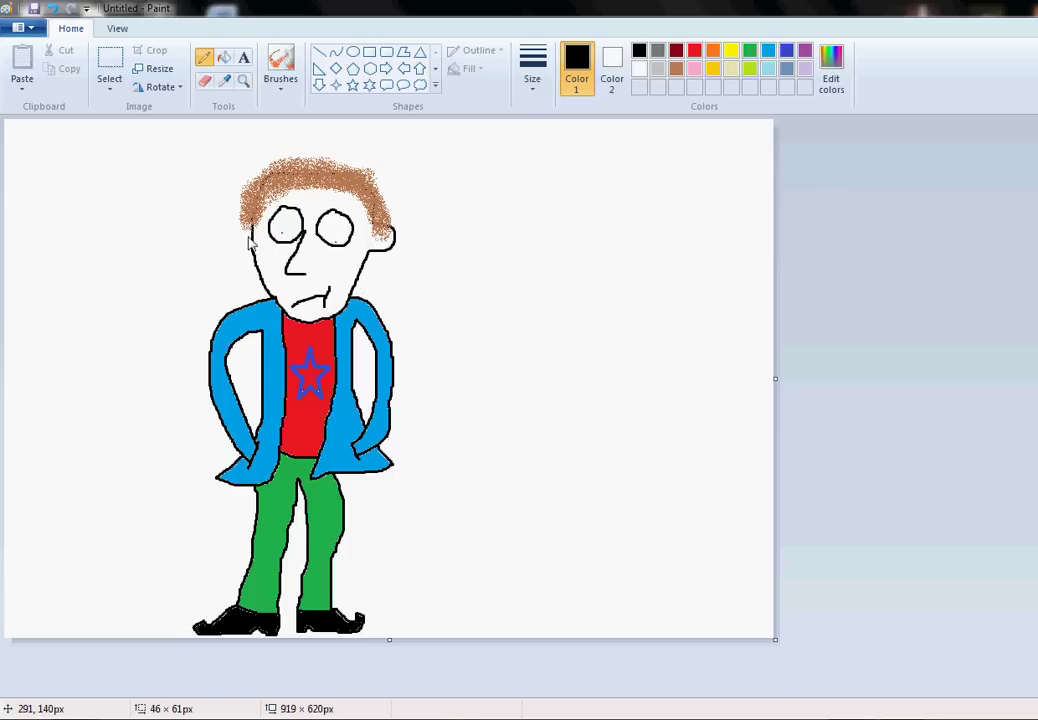
mouse_move(252, 240)
left_mouse_down()
mouse_move(173, 287)
mouse_move(151, 323)
mouse_move(213, 312)
left_mouse_up()
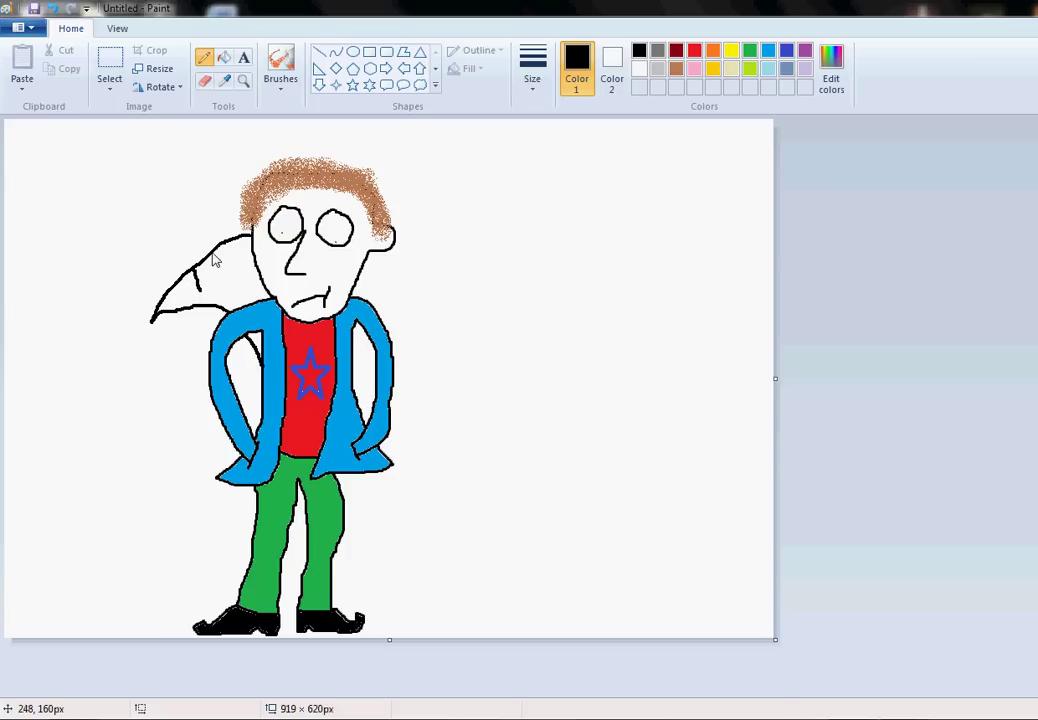
mouse_move(214, 260)
left_mouse_down()
mouse_move(221, 287)
mouse_move(240, 279)
left_mouse_up()
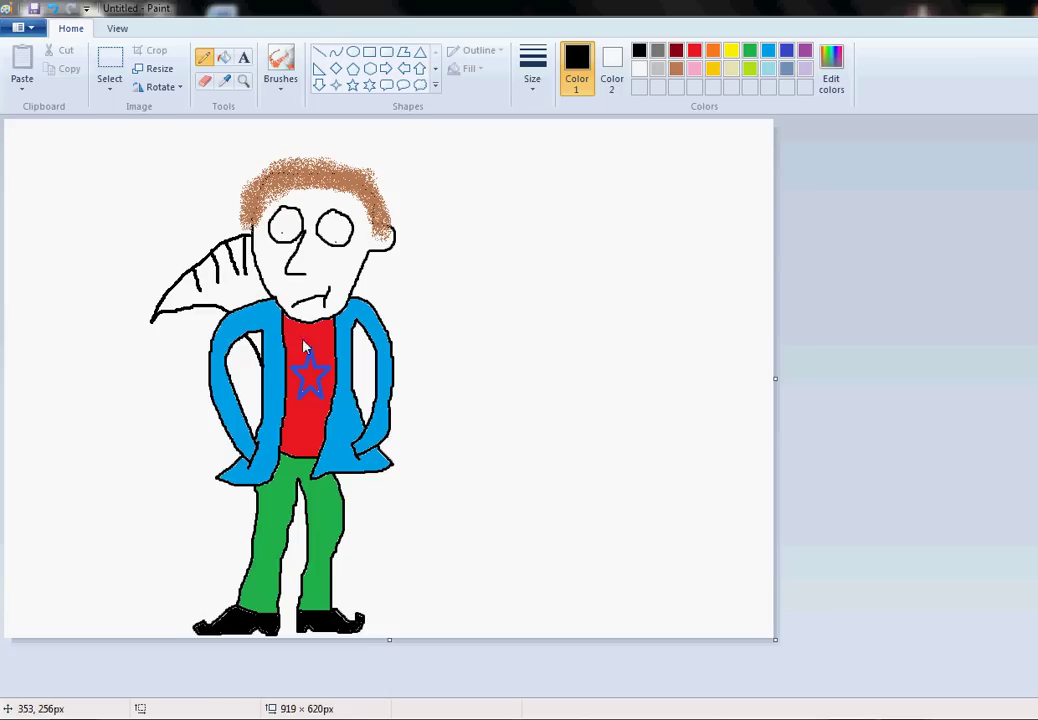
Mix a custom brown of red 140, green 103, blue 62 and fill the striped shape behind the shoulder with it
left_click(826, 90)
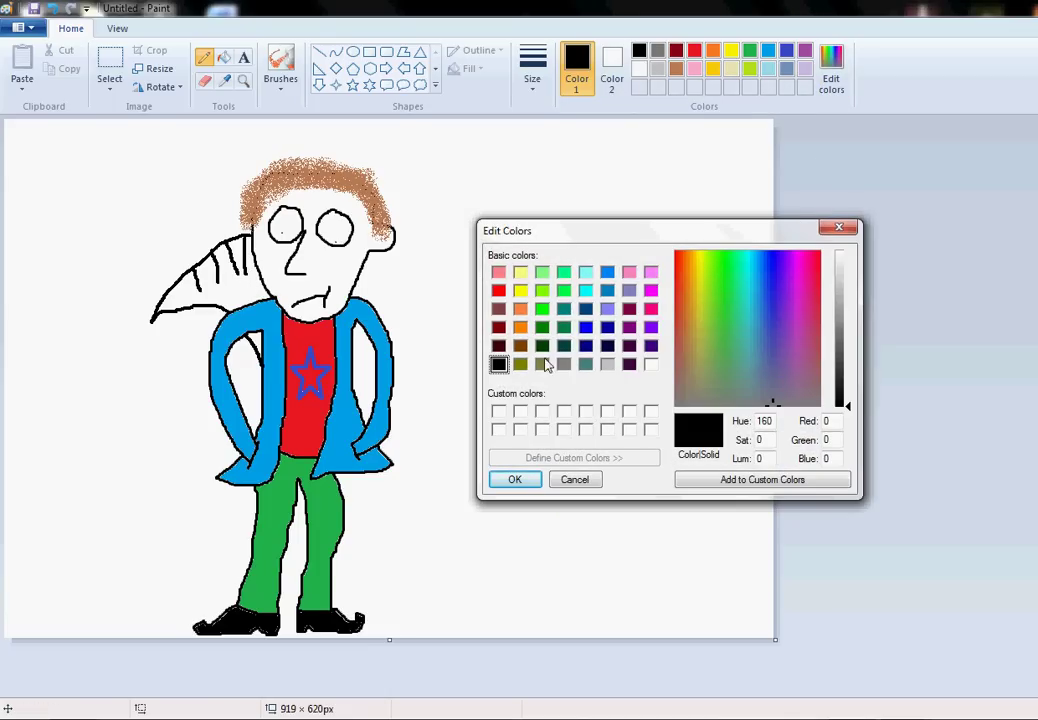
left_click(500, 415)
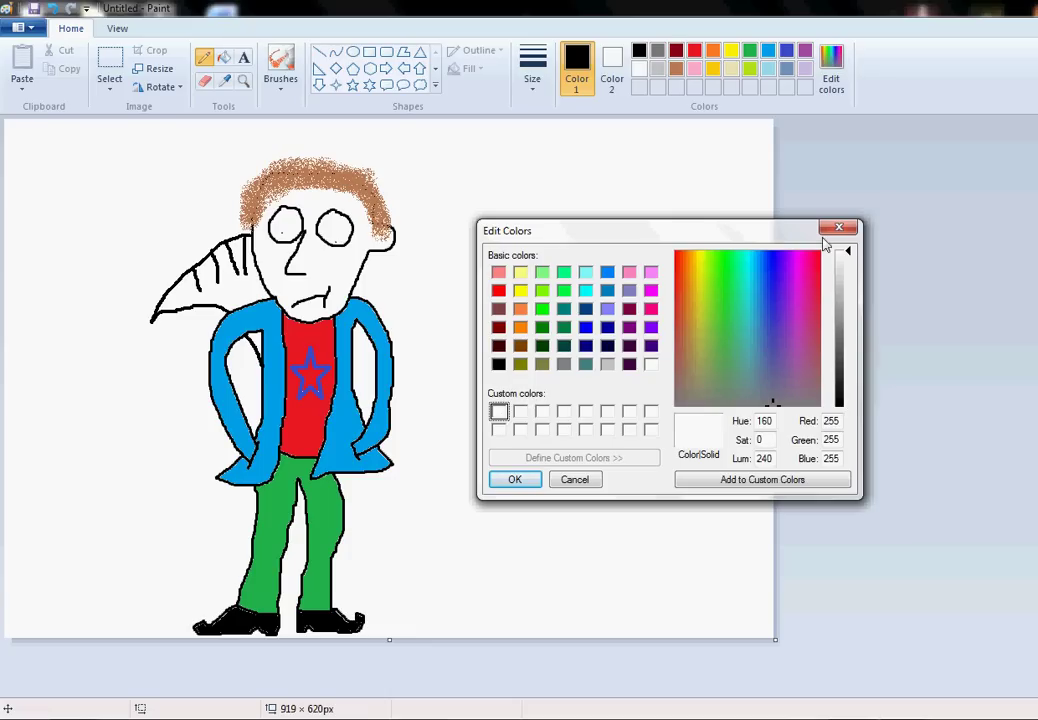
left_click(688, 398)
left_click(849, 262)
left_click_drag(848, 265, 848, 347)
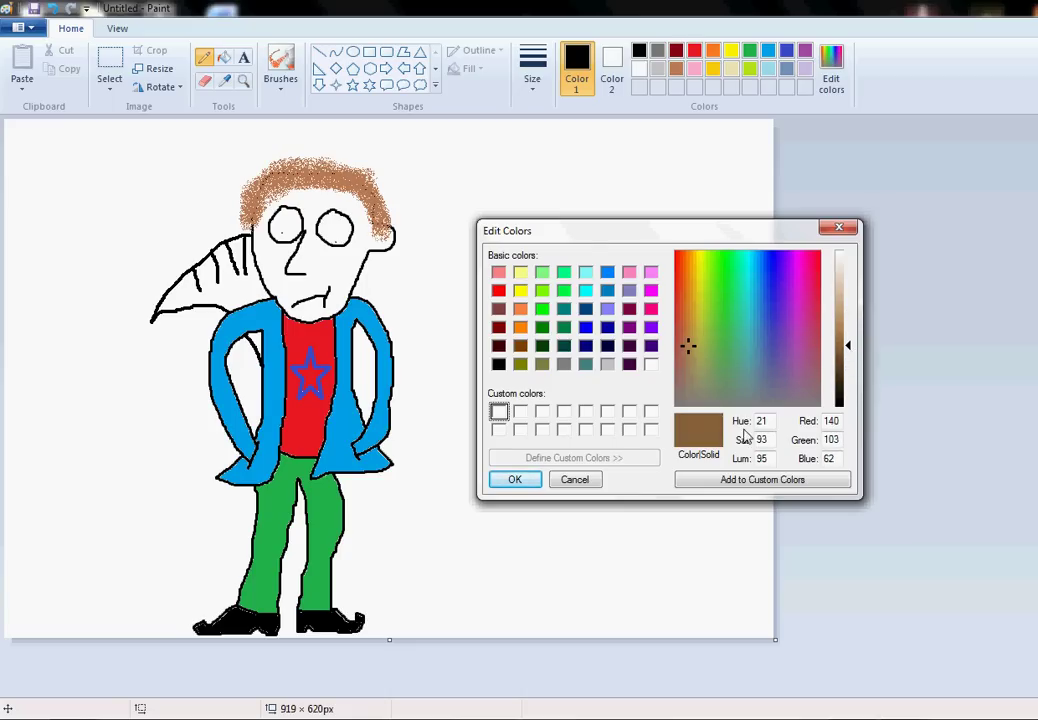
left_click(514, 480)
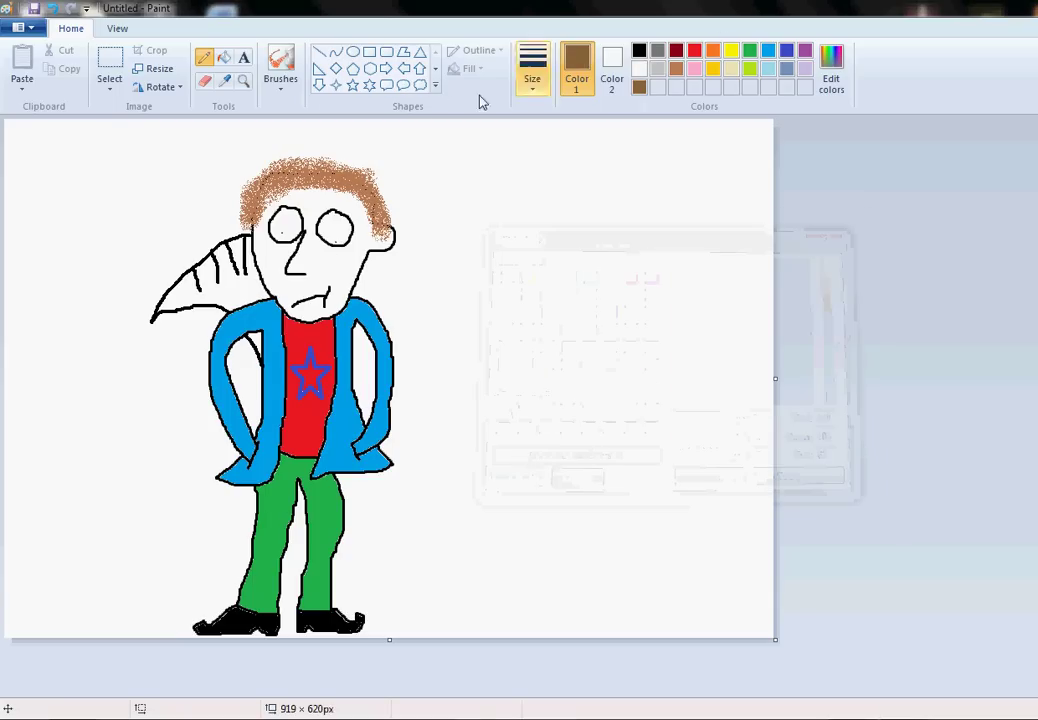
left_click(224, 57)
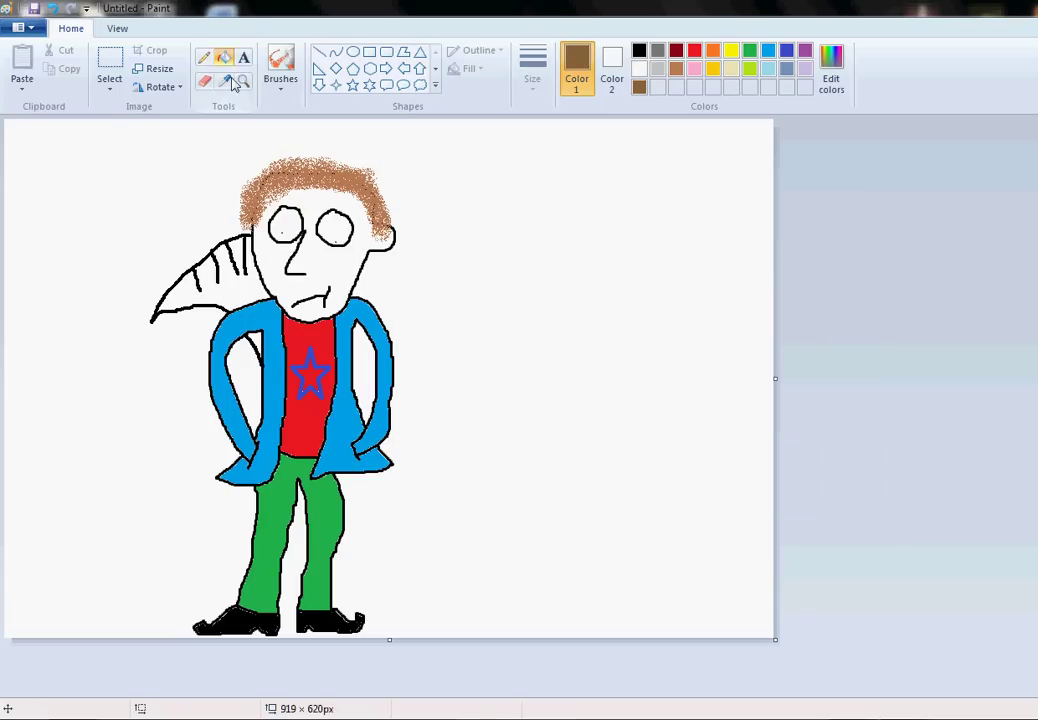
left_click(228, 298)
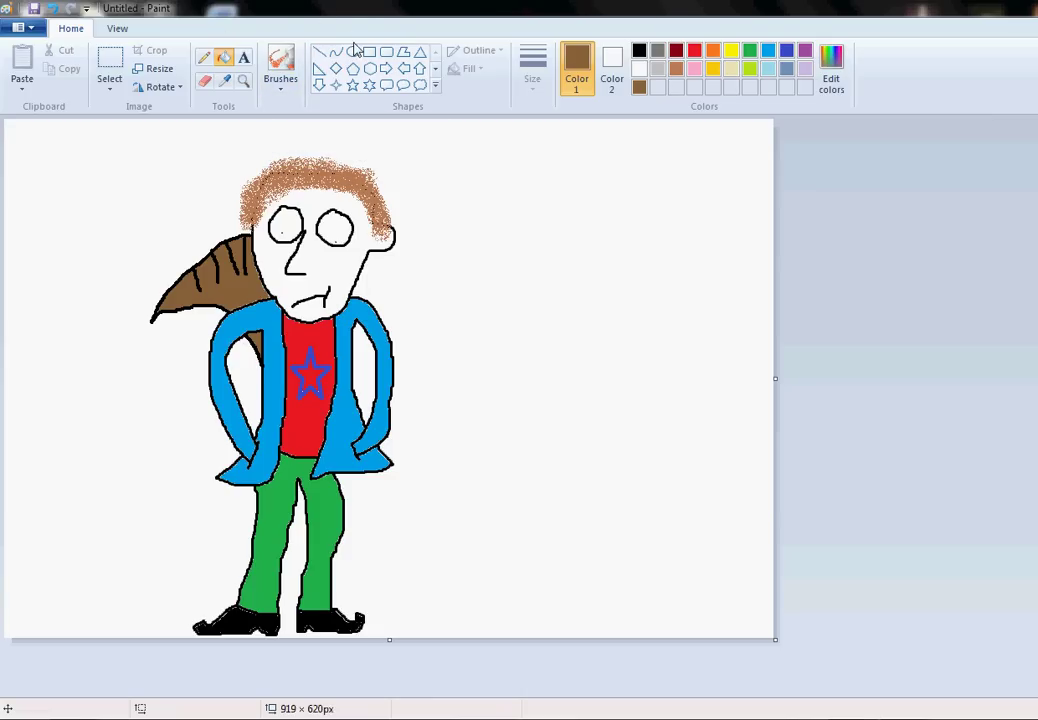
left_click(204, 57)
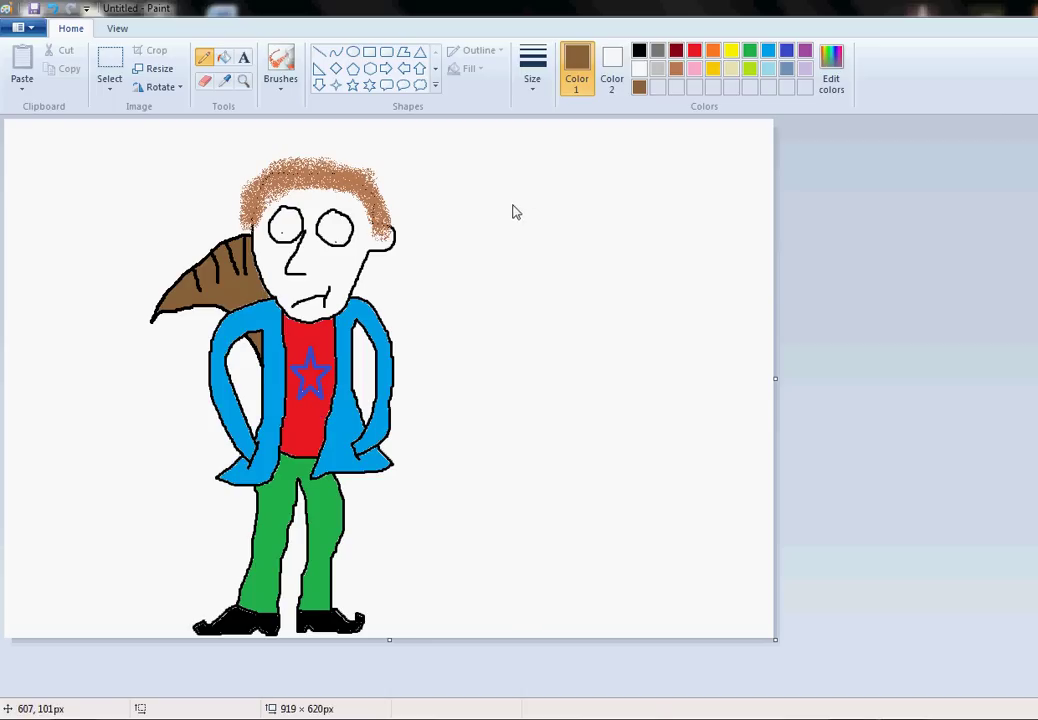
mouse_move(500, 221)
left_mouse_down()
mouse_move(535, 212)
mouse_move(530, 189)
mouse_move(494, 217)
left_mouse_up()
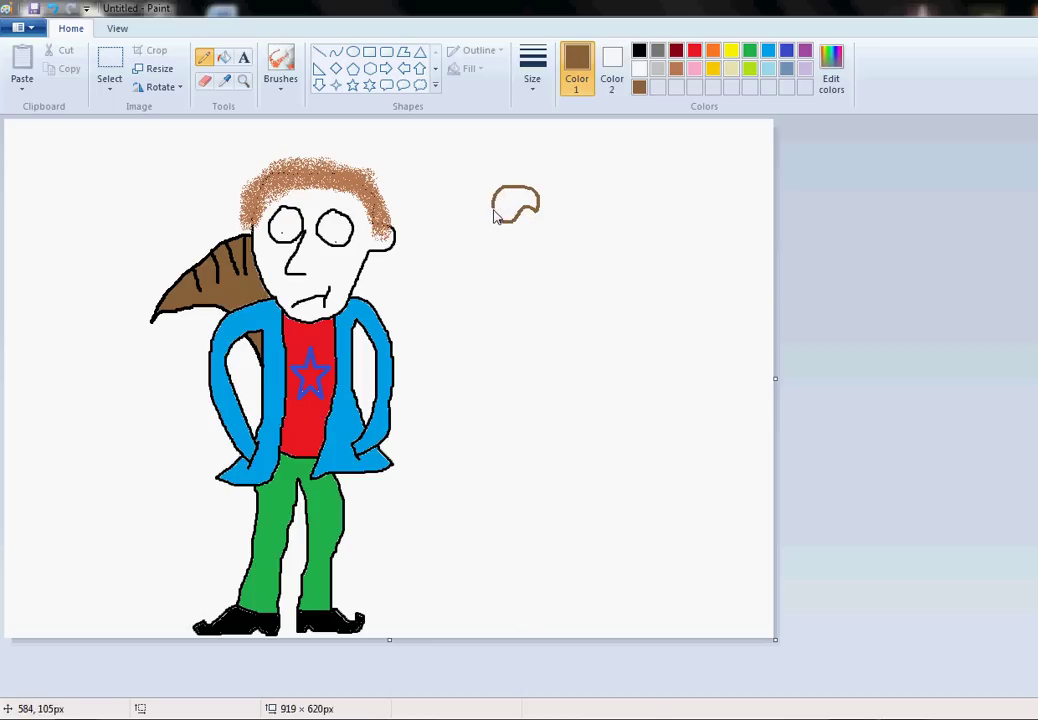
key("ctrl+z")
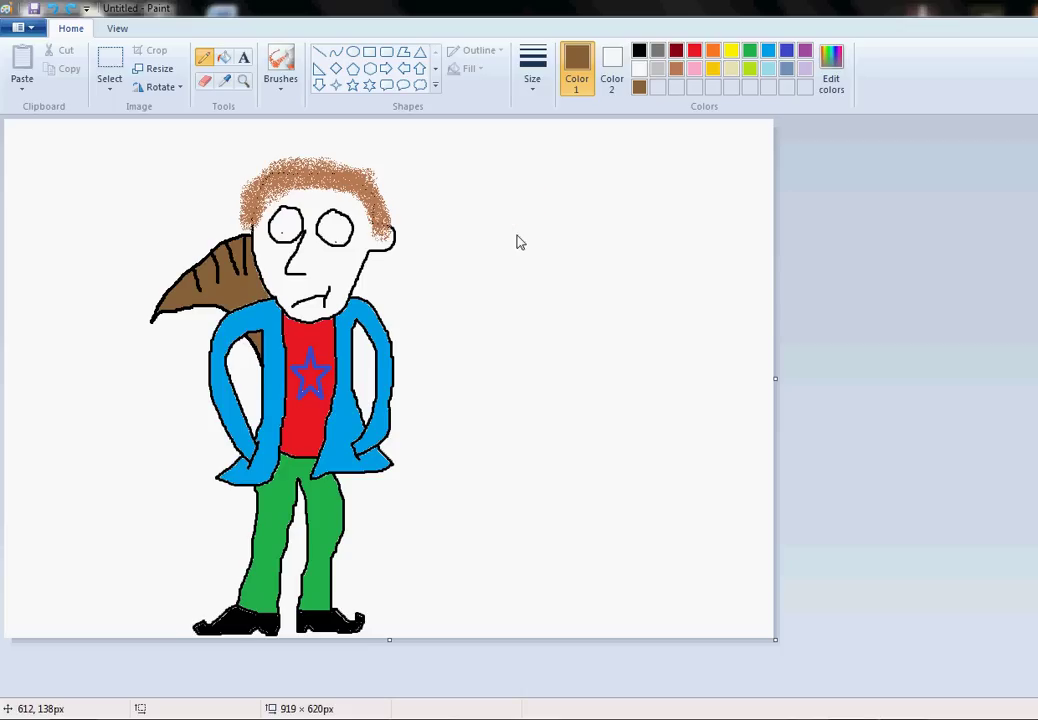
Draw a pink circle about 158 × 161 px beside the man and fill it with the same pink
left_click(694, 68)
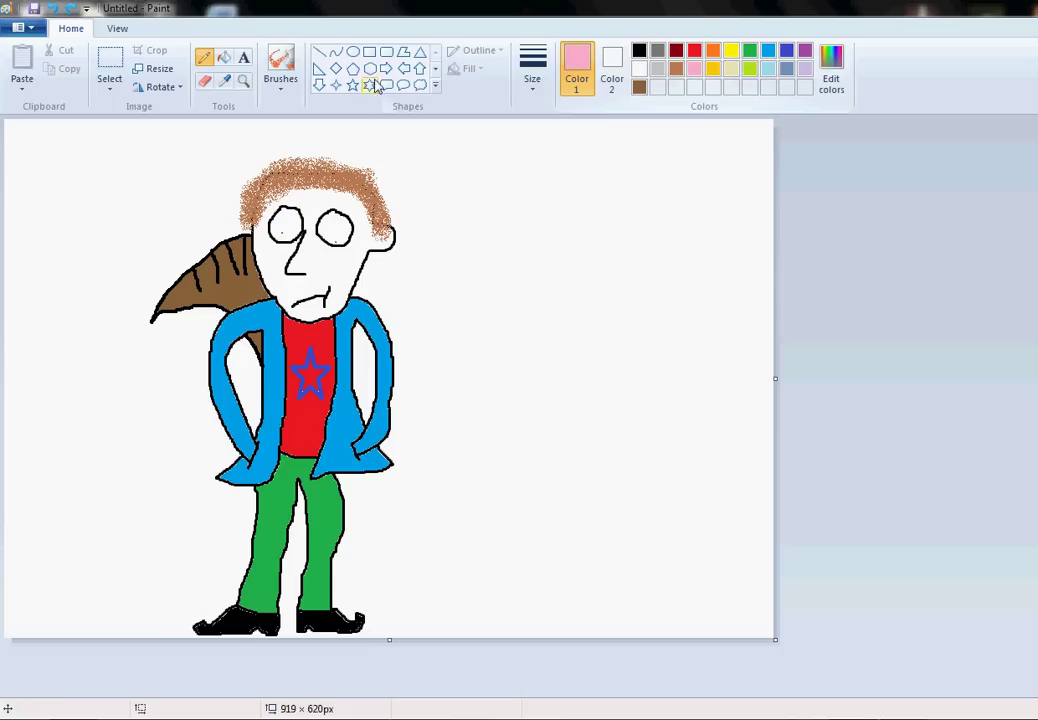
left_click(352, 52)
left_click_drag(438, 220, 572, 353)
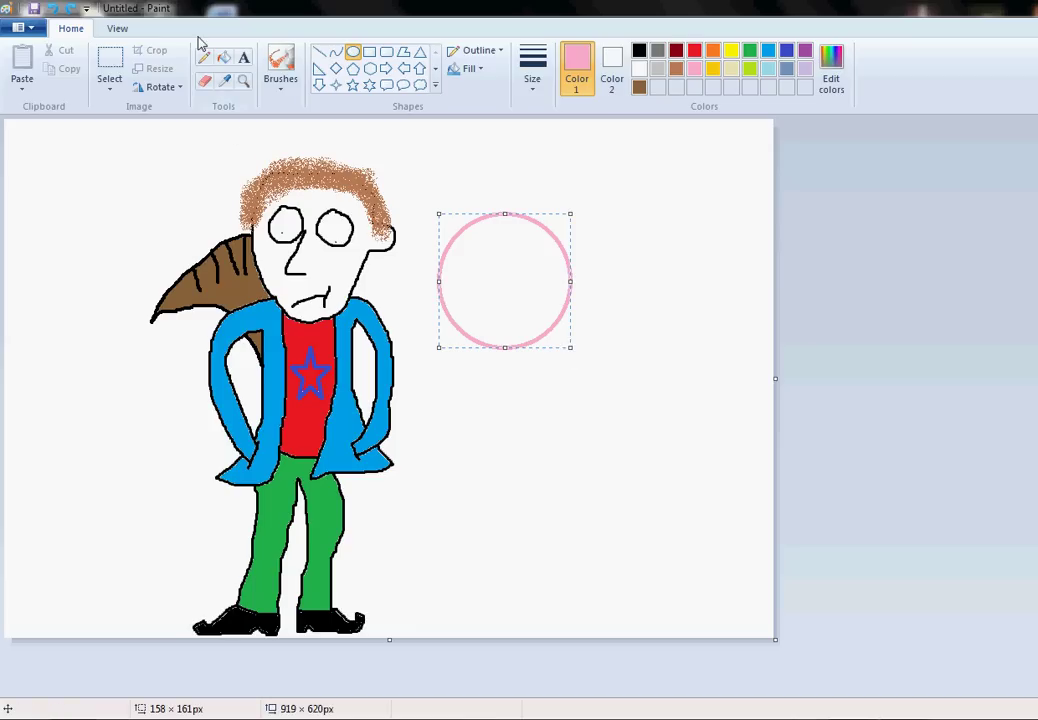
left_click(224, 57)
left_click(490, 270)
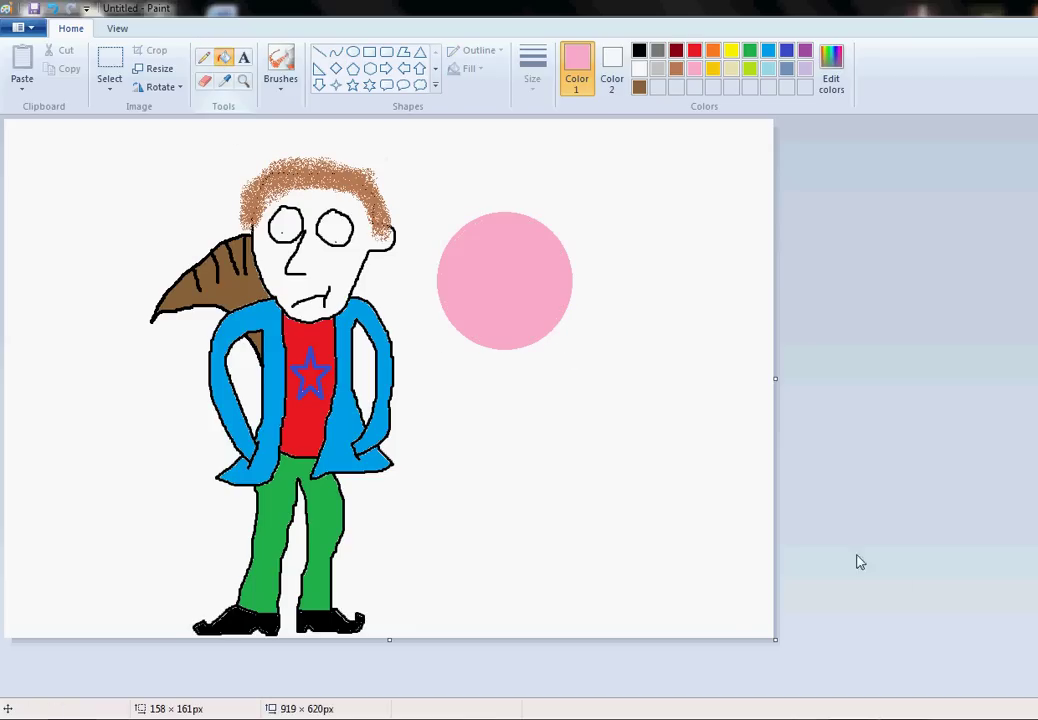
Draw two green oval eyes on the pink circle, the right one about 36 × 44 px
left_click(749, 52)
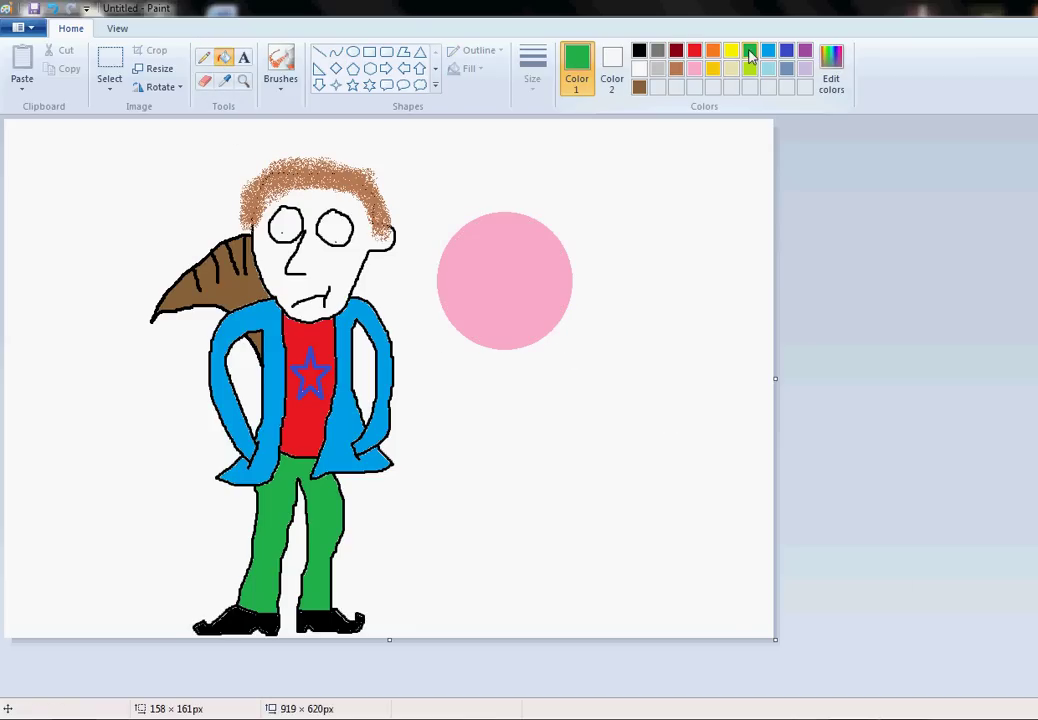
left_click(353, 51)
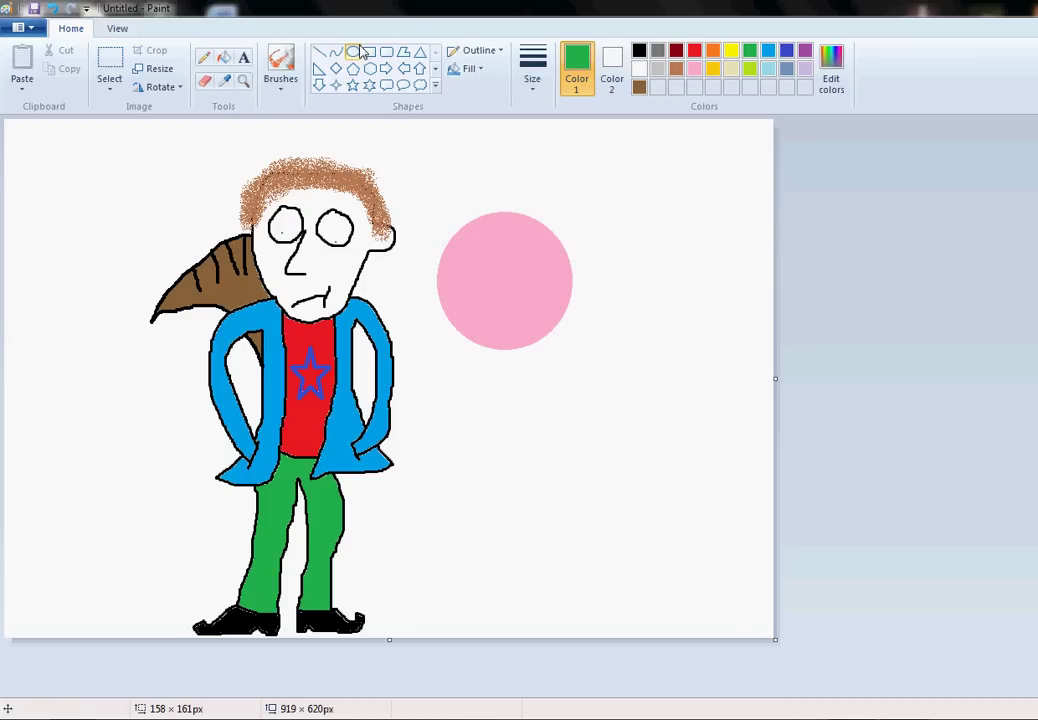
mouse_move(466, 251)
left_mouse_down()
mouse_move(479, 266)
mouse_move(530, 278)
left_mouse_up()
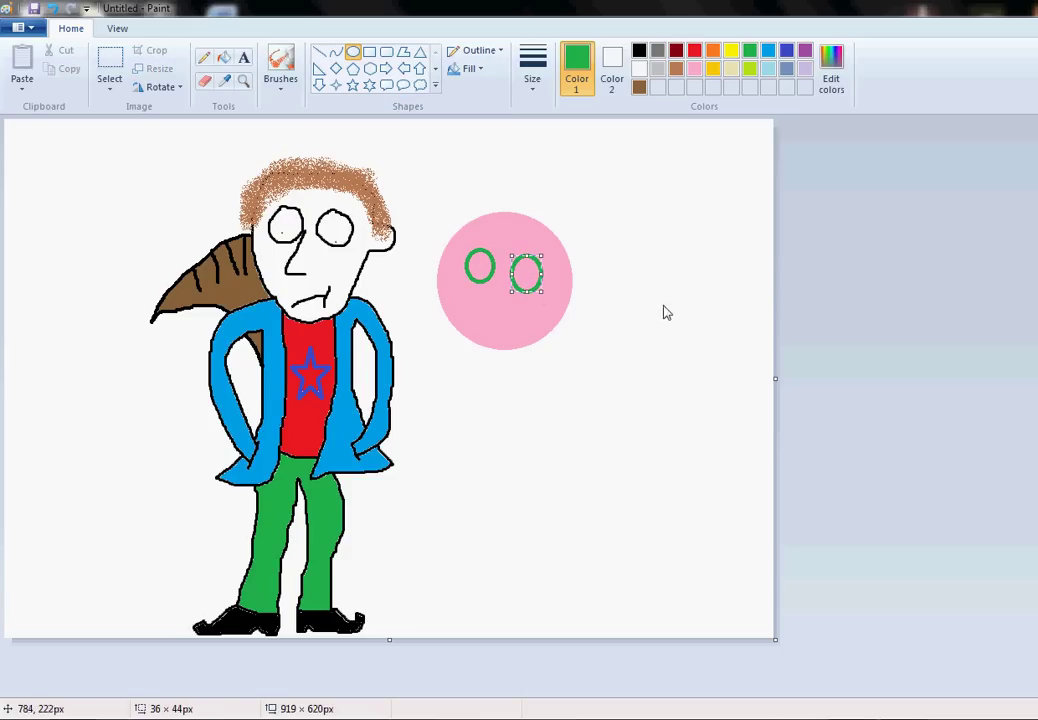
left_click(629, 273)
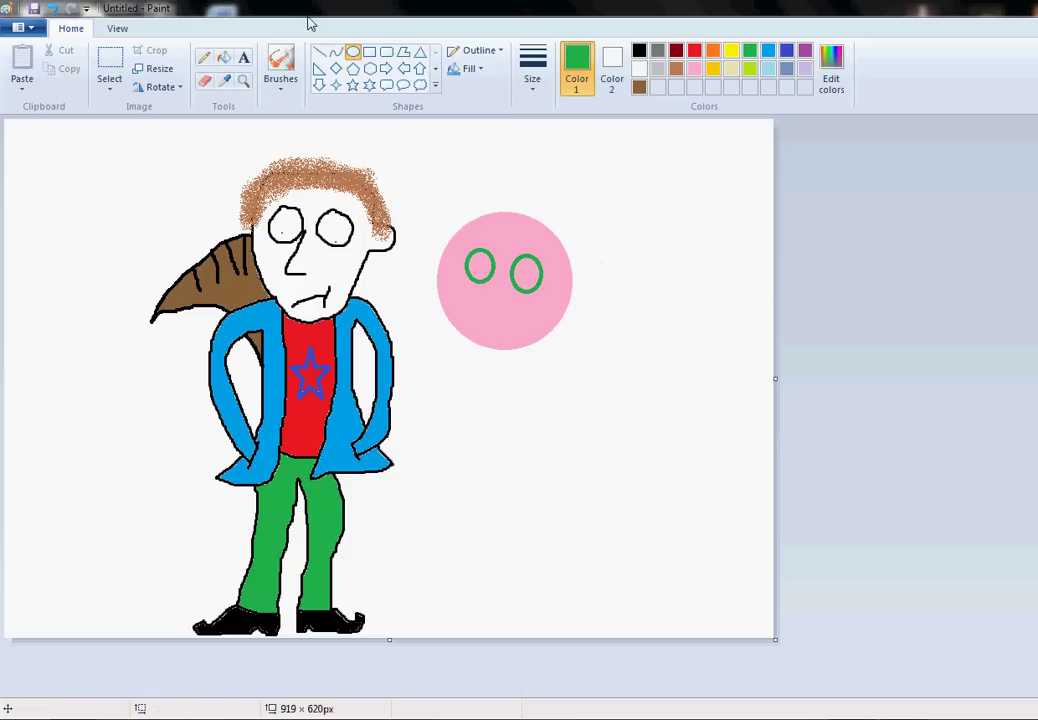
Draw a black curved smile about 82 × 33 px below the green eyes
left_click(336, 51)
left_click(639, 51)
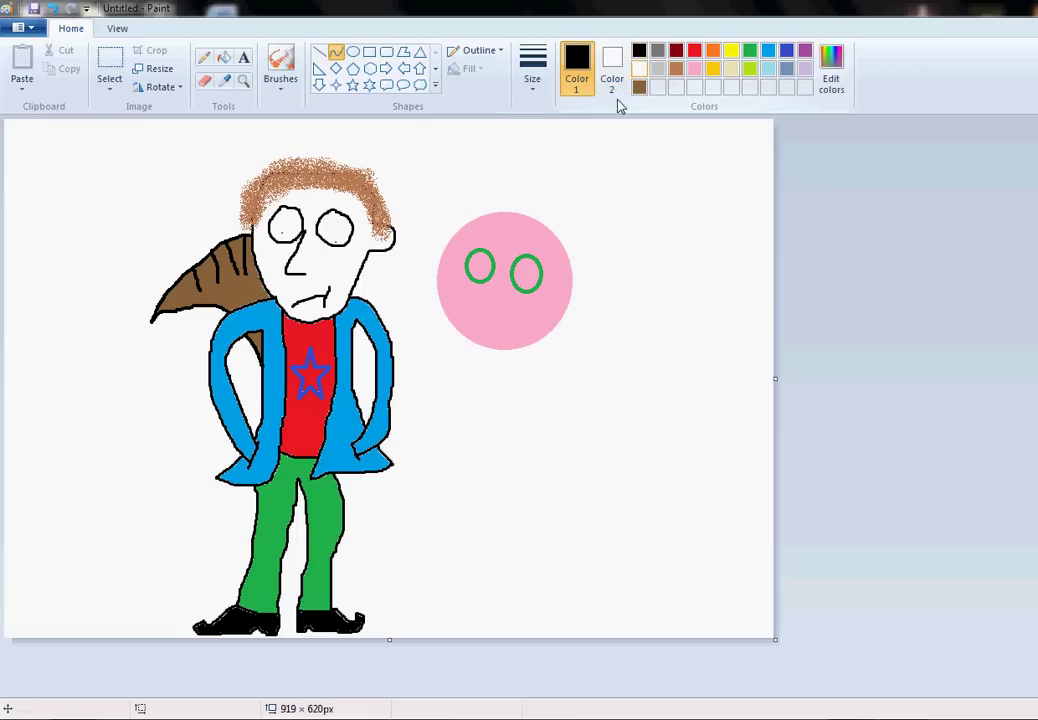
mouse_move(465, 307)
left_mouse_down()
mouse_move(536, 314)
mouse_move(493, 333)
mouse_move(499, 340)
left_mouse_up()
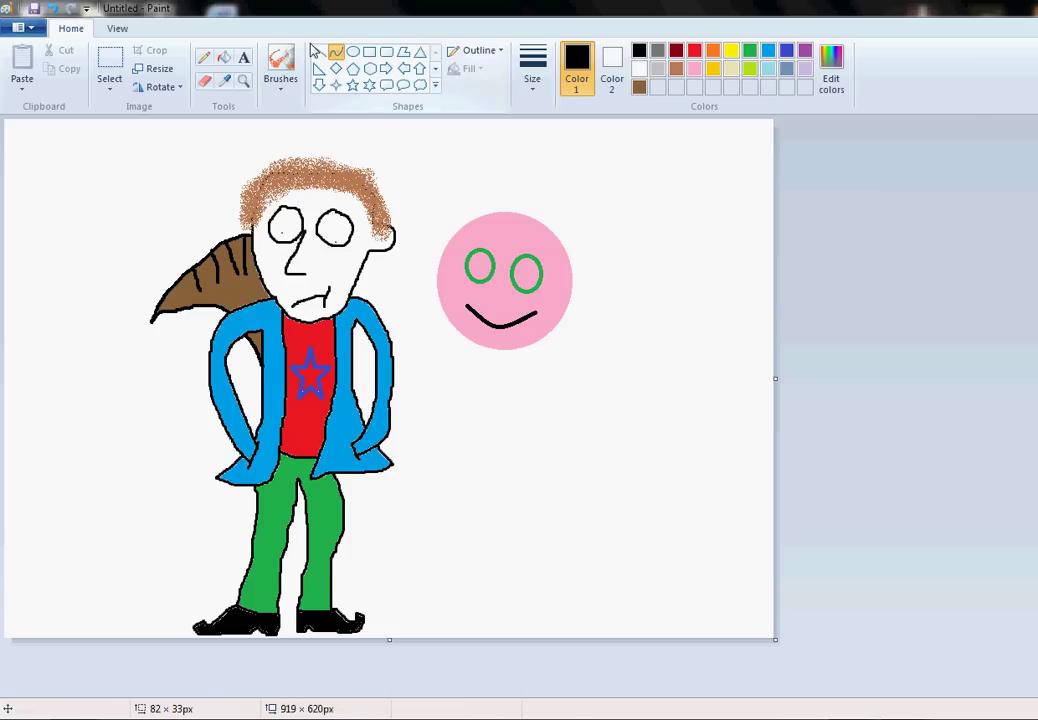
Pencil a small black outline of a hair tuft at the top of the pink face
left_click(203, 57)
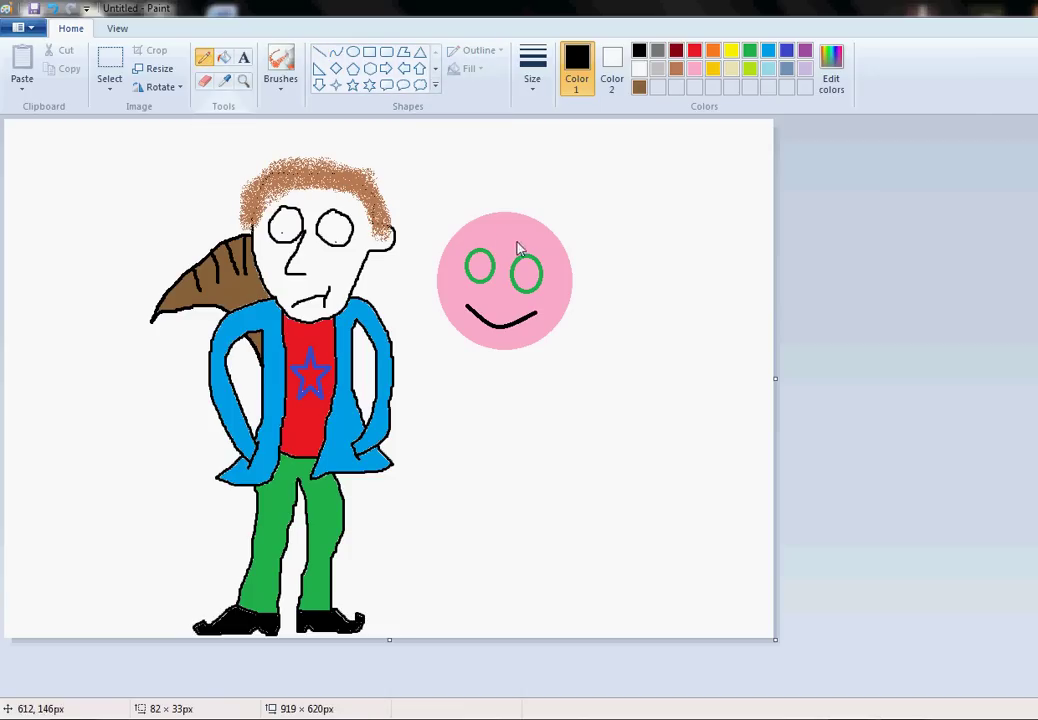
mouse_move(491, 237)
left_mouse_down()
mouse_move(532, 243)
mouse_move(531, 214)
mouse_move(507, 204)
mouse_move(491, 220)
left_mouse_up()
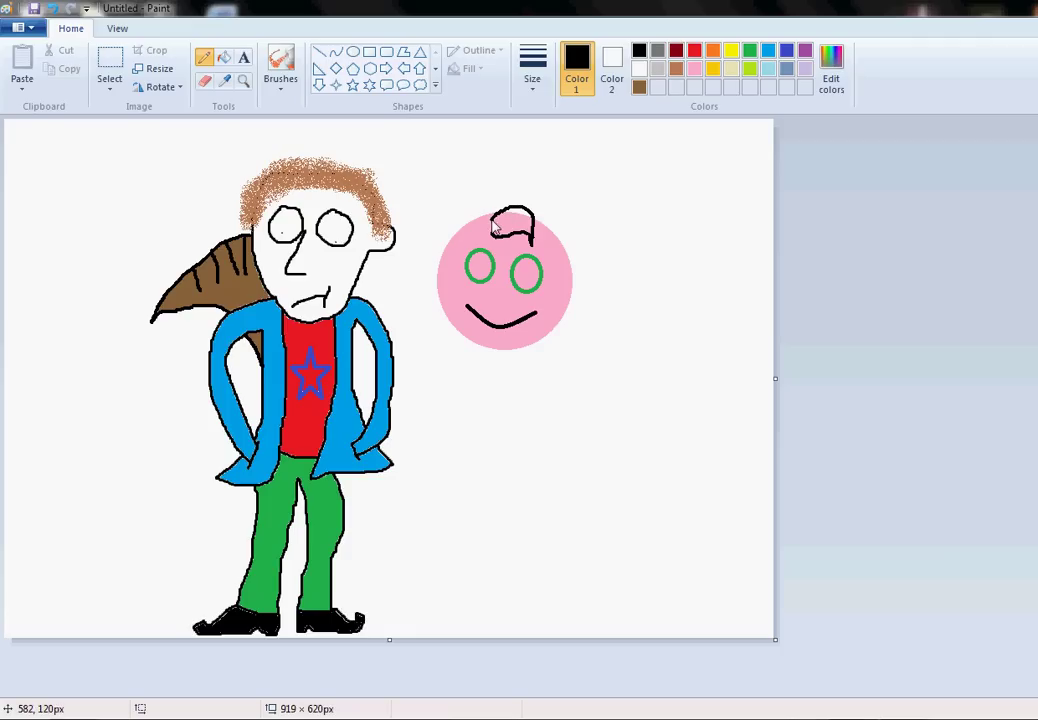
left_click(225, 57)
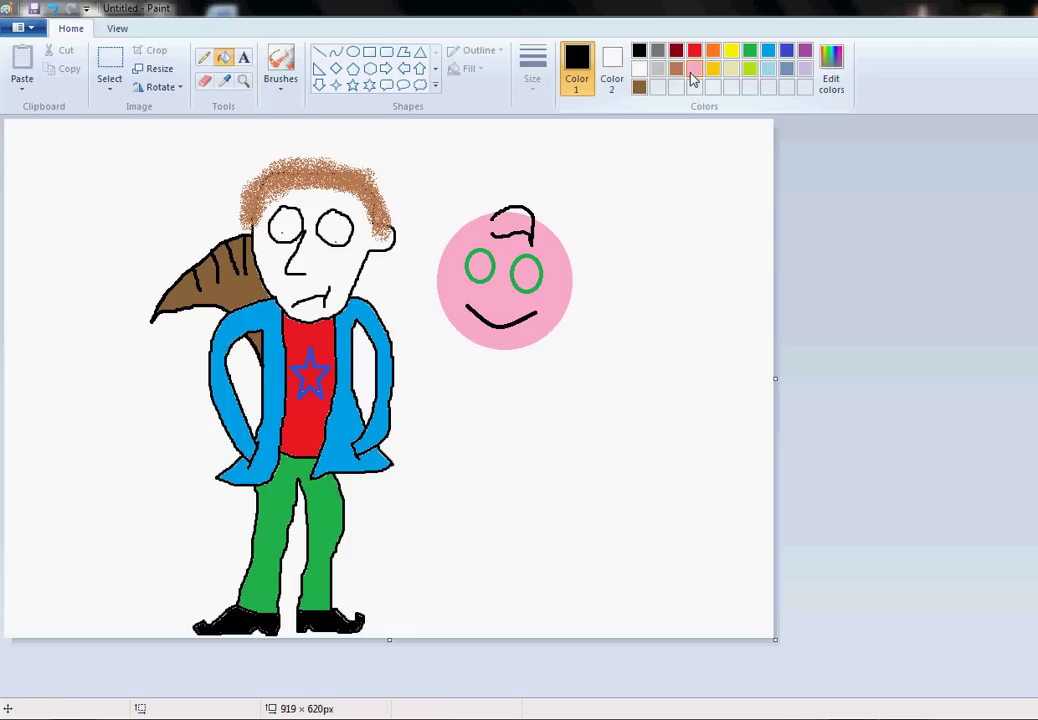
left_click(694, 68)
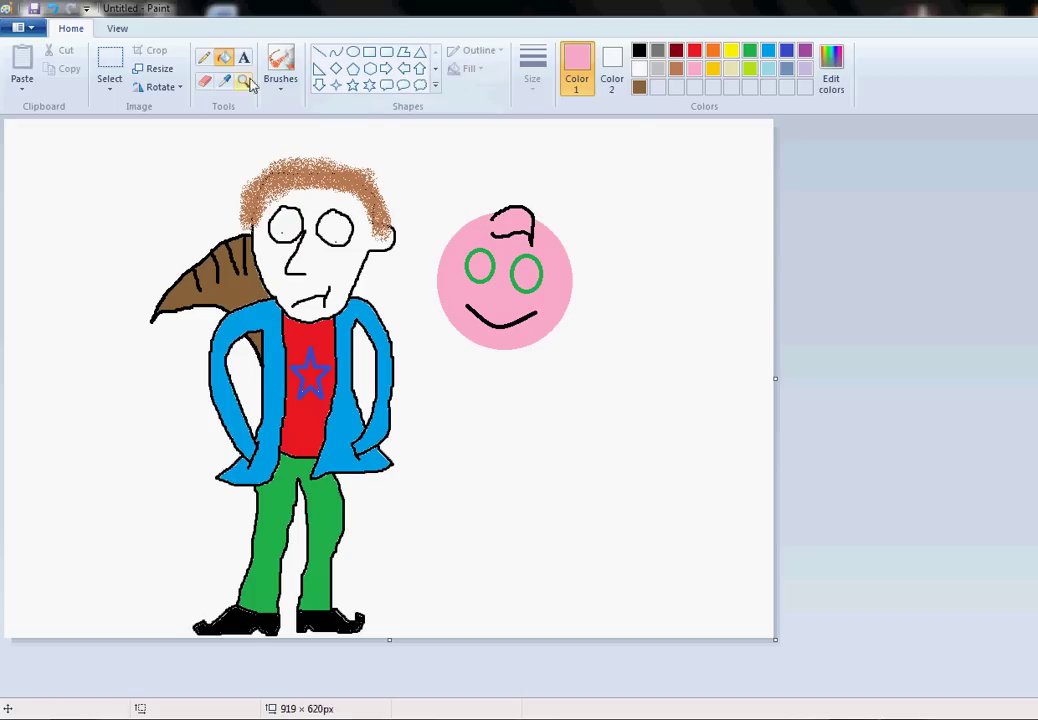
left_click(221, 60)
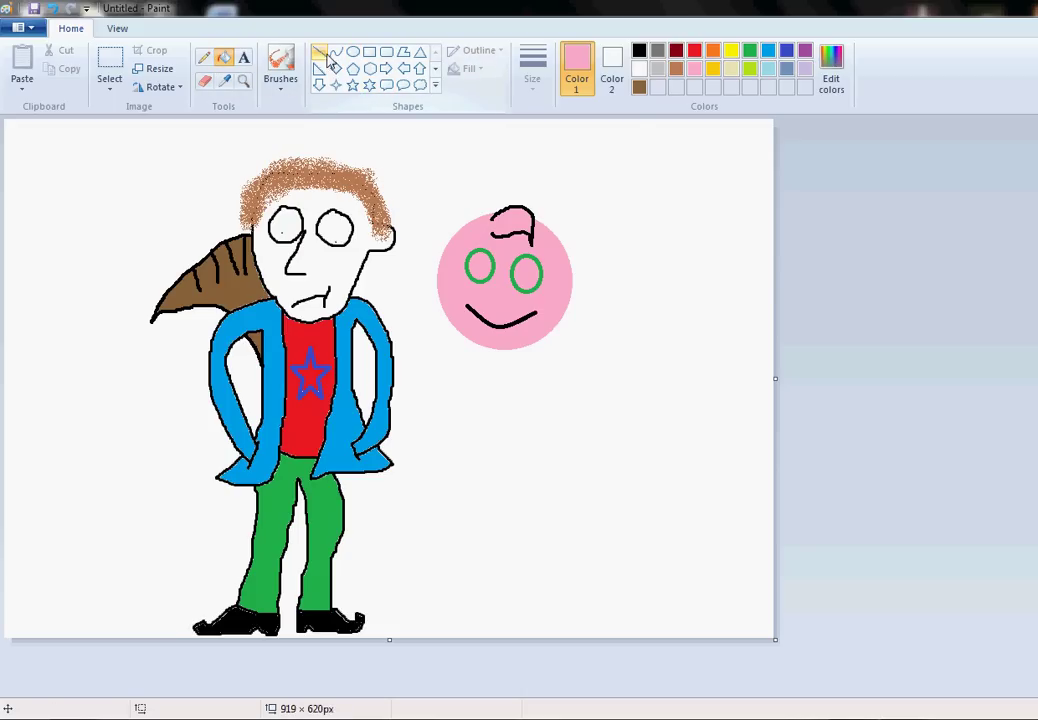
Draw a gold six-pointed star in the canvas's upper-left corner and fill it with the same gold
left_click(369, 85)
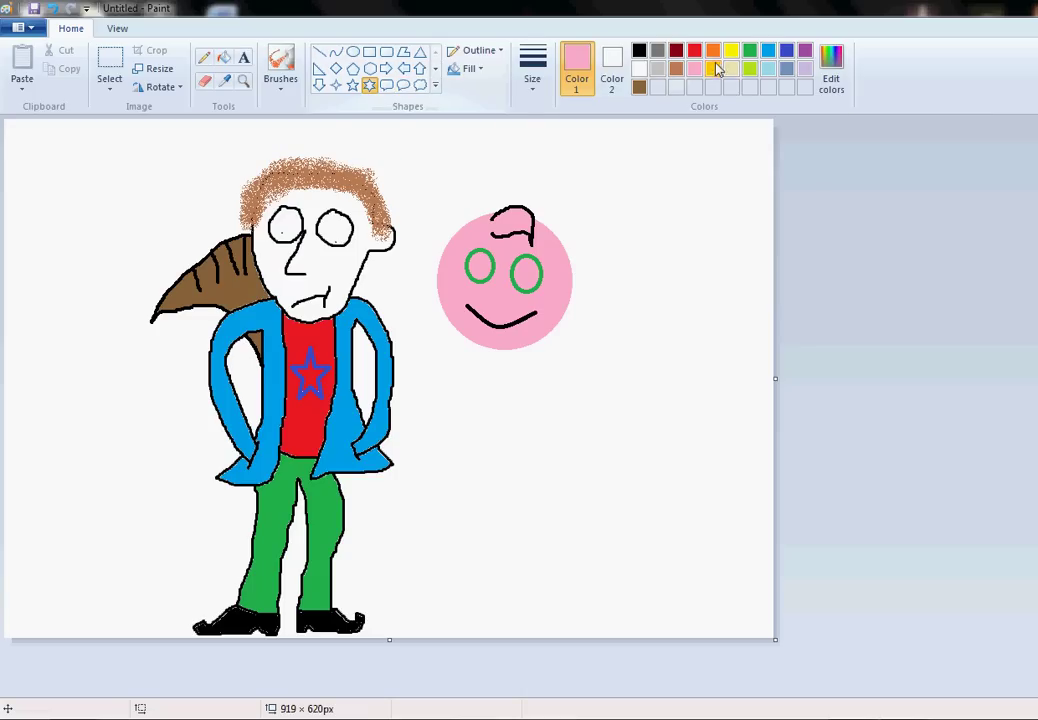
left_click(713, 68)
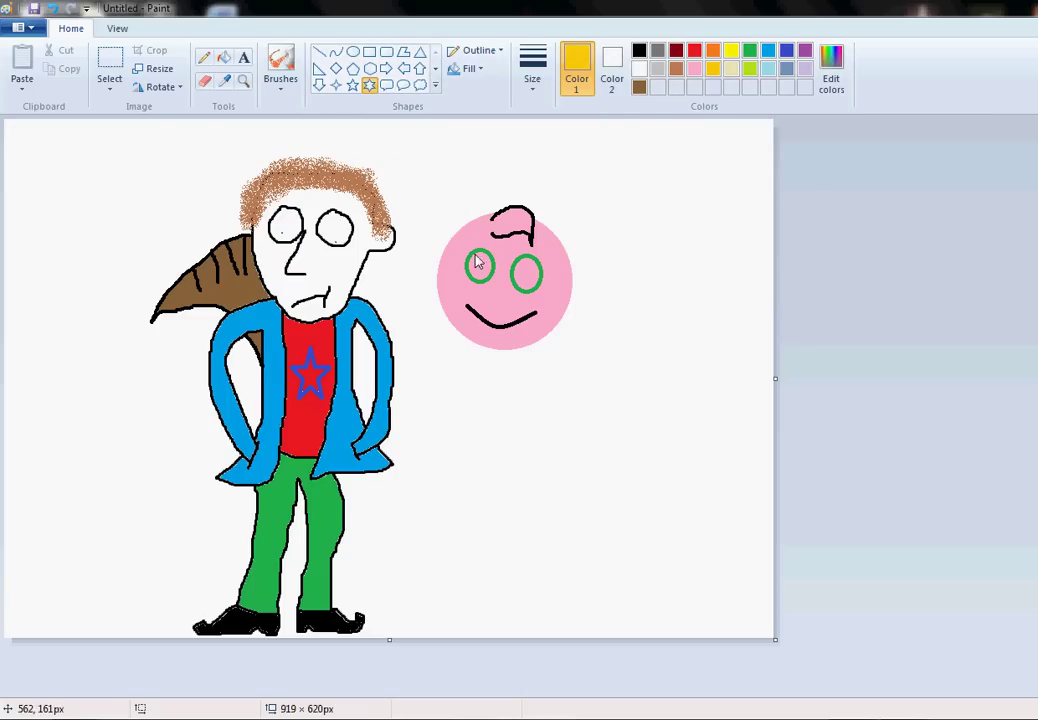
left_click_drag(50, 148, 137, 236)
left_click(582, 484)
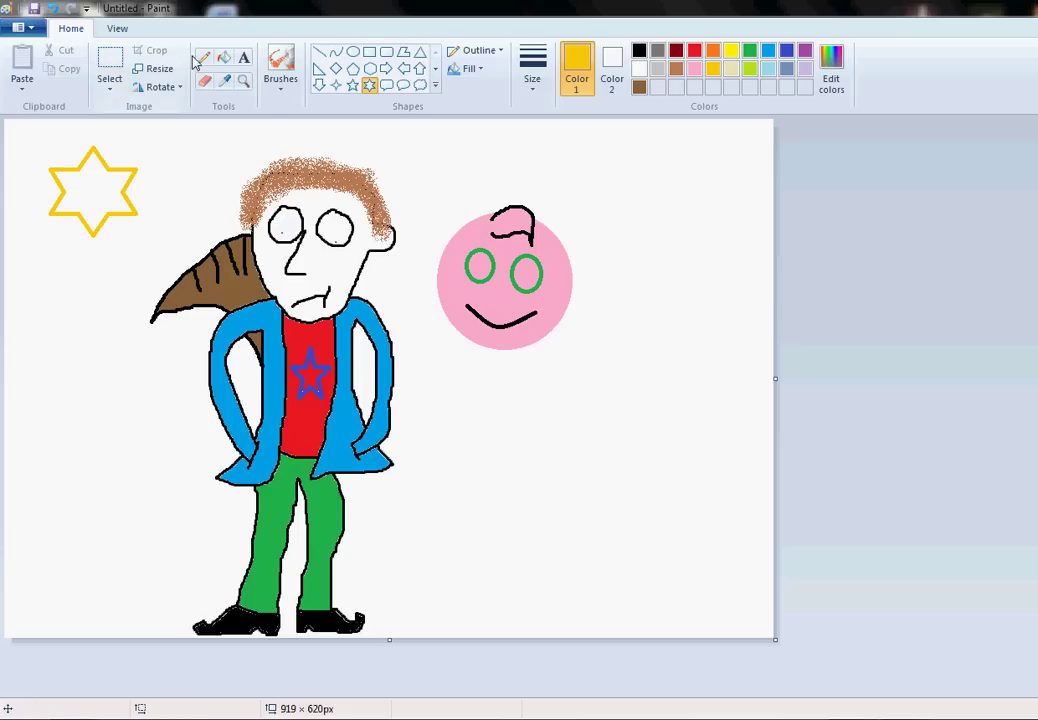
left_click(222, 58)
left_click(95, 200)
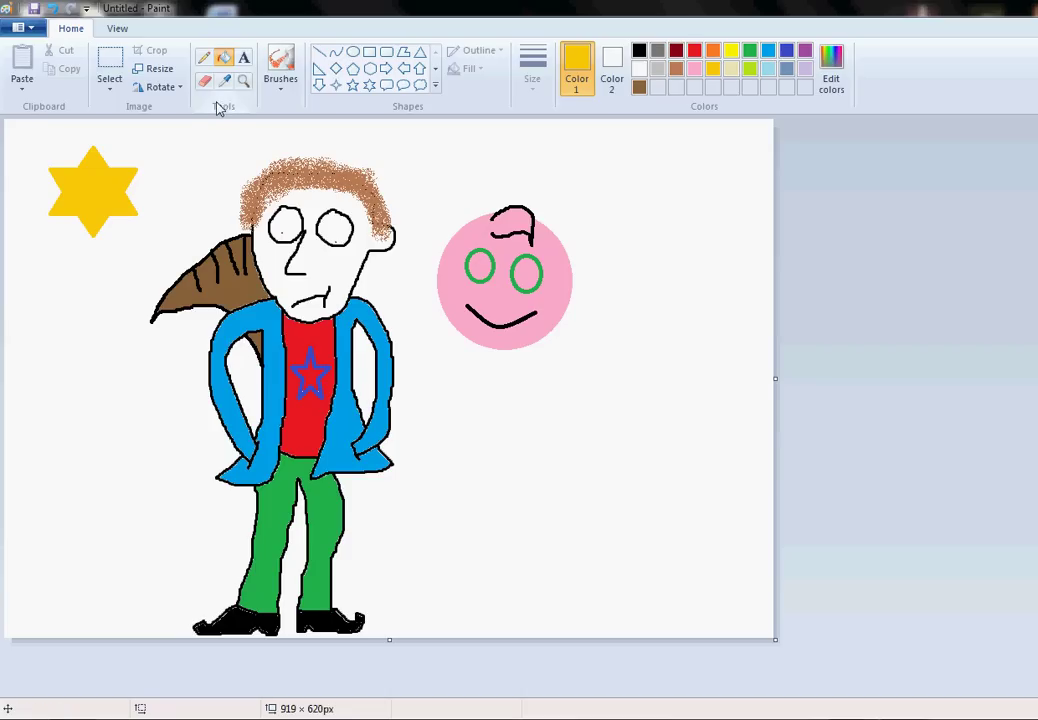
Draw a black triangle about 49 × 39 px inside the gold star and stretch it slightly taller
left_click(420, 52)
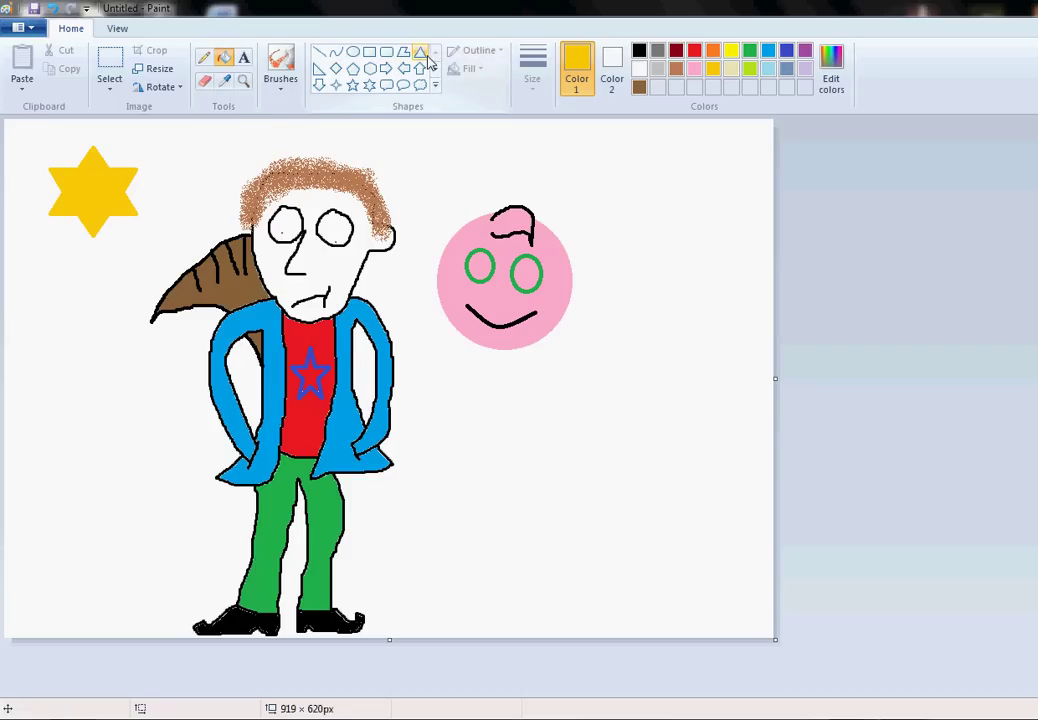
left_click(639, 50)
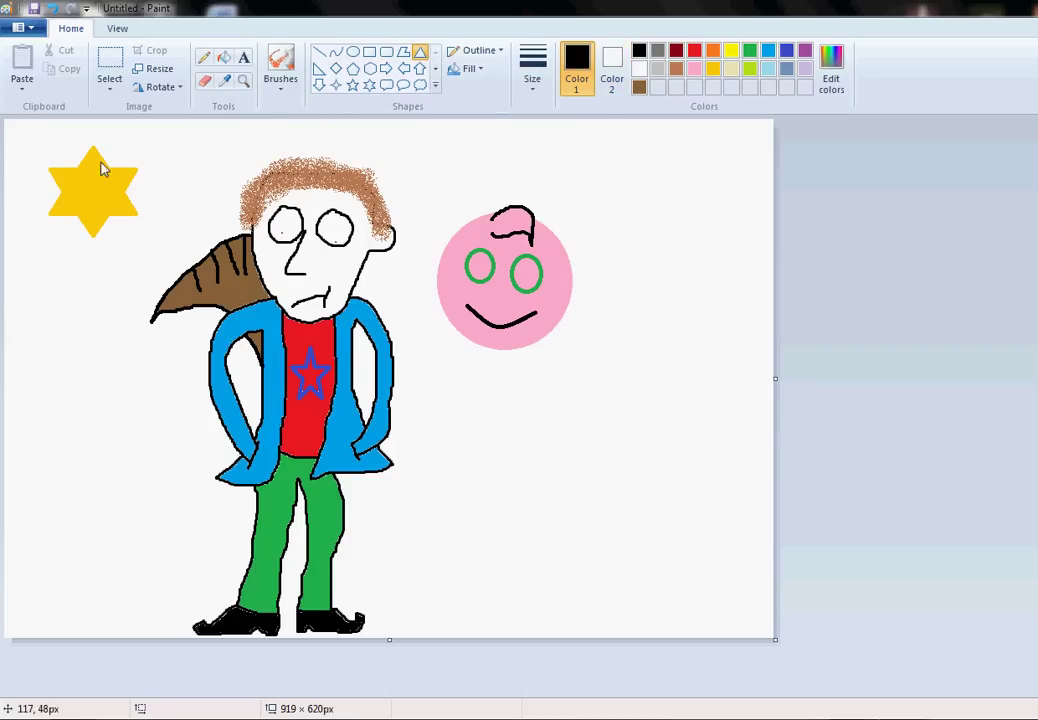
left_click_drag(74, 182, 115, 214)
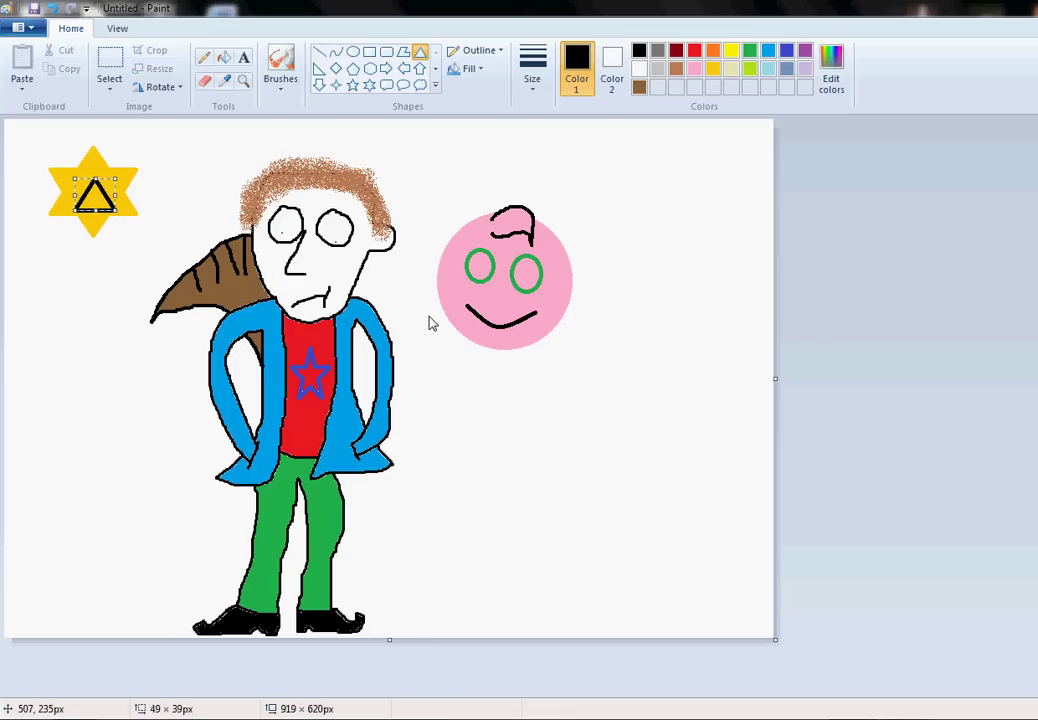
mouse_move(94, 178)
left_mouse_down()
mouse_move(96, 206)
mouse_move(91, 153)
mouse_move(90, 175)
left_mouse_up()
left_click(165, 248)
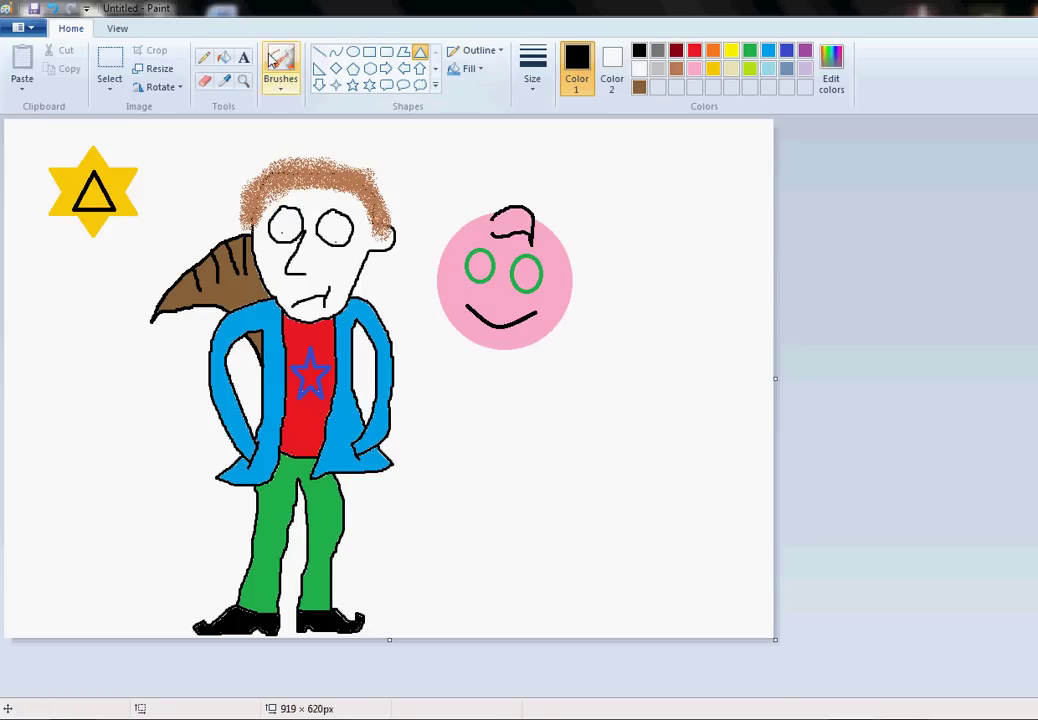
Pencil a small black pupil dot inside each green eye of the pink face
left_click(203, 57)
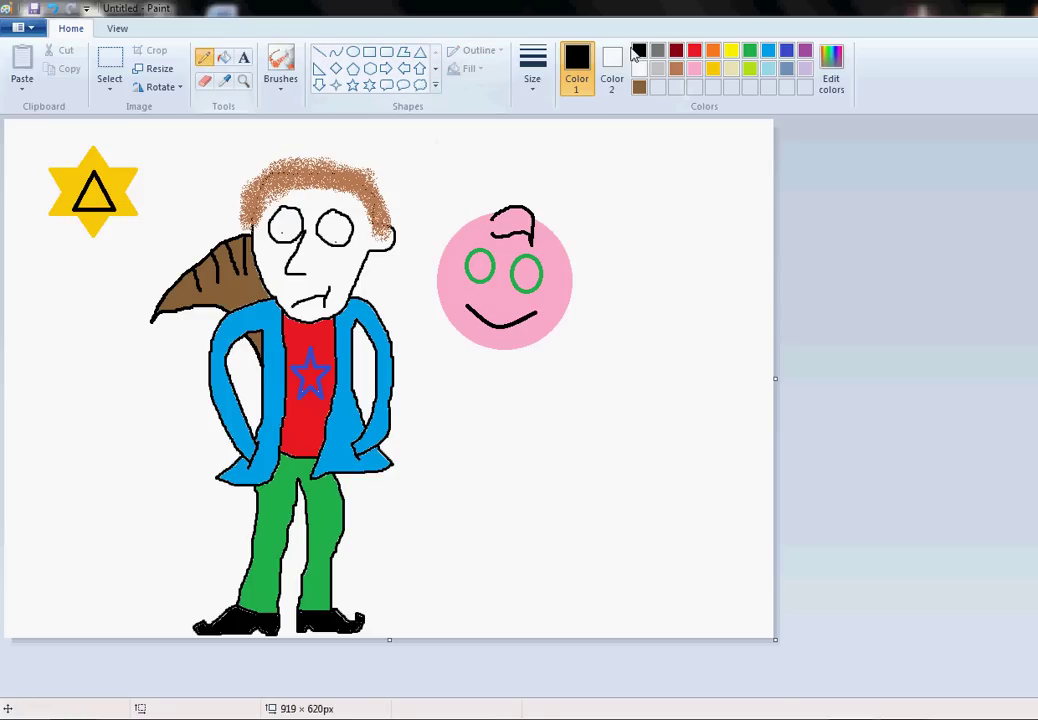
left_click(473, 264)
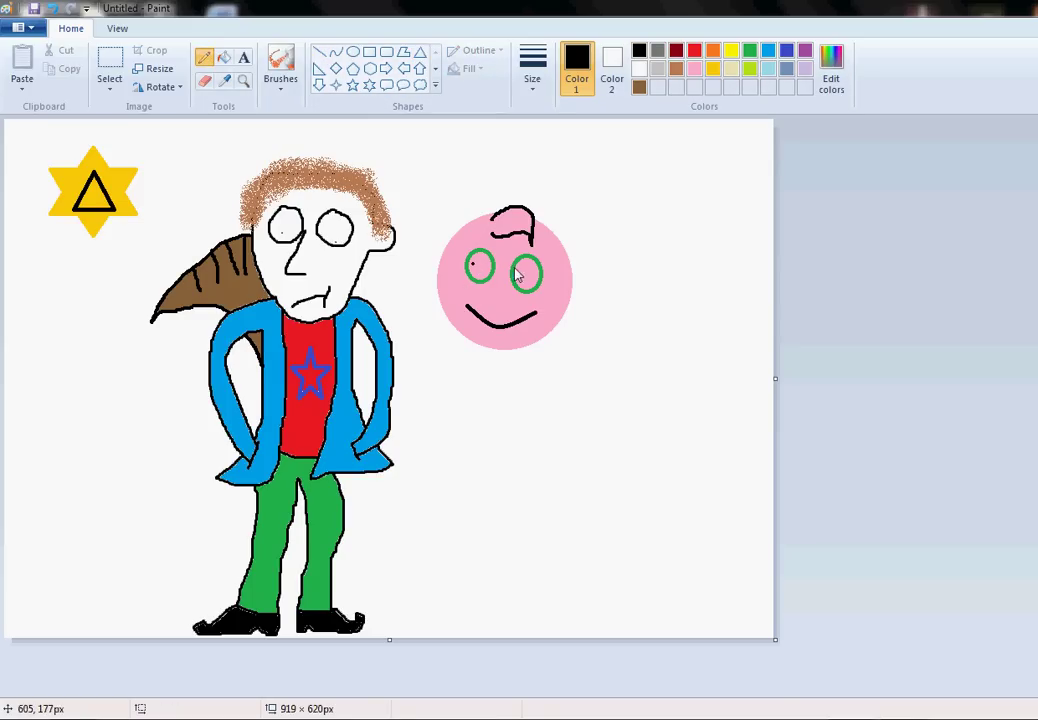
left_click(515, 272)
Pencil black outlines of two feet and two stubby arms around the pink body, with a microphone in the left hand
mouse_move(445, 318)
left_mouse_down()
mouse_move(426, 346)
mouse_move(469, 346)
left_mouse_up()
mouse_move(537, 345)
left_mouse_down()
mouse_move(560, 358)
mouse_move(567, 333)
left_mouse_up()
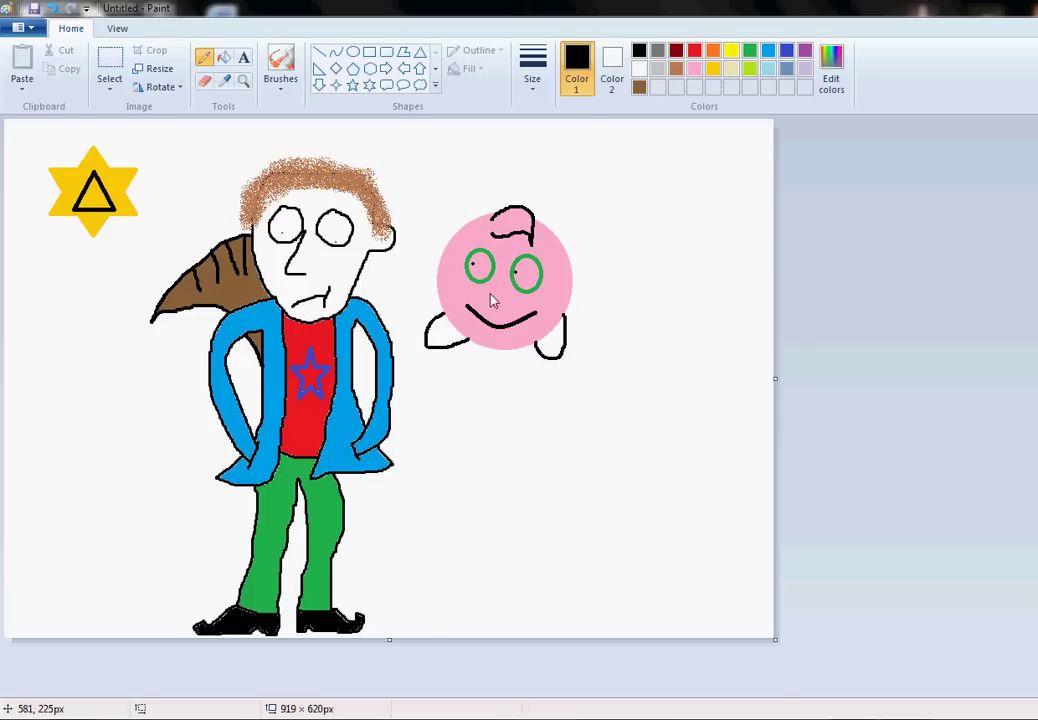
mouse_move(443, 260)
left_mouse_down()
mouse_move(405, 266)
mouse_move(428, 282)
mouse_move(446, 270)
mouse_move(417, 257)
mouse_move(434, 246)
mouse_move(408, 245)
mouse_move(423, 283)
mouse_move(414, 279)
mouse_move(425, 310)
left_mouse_up()
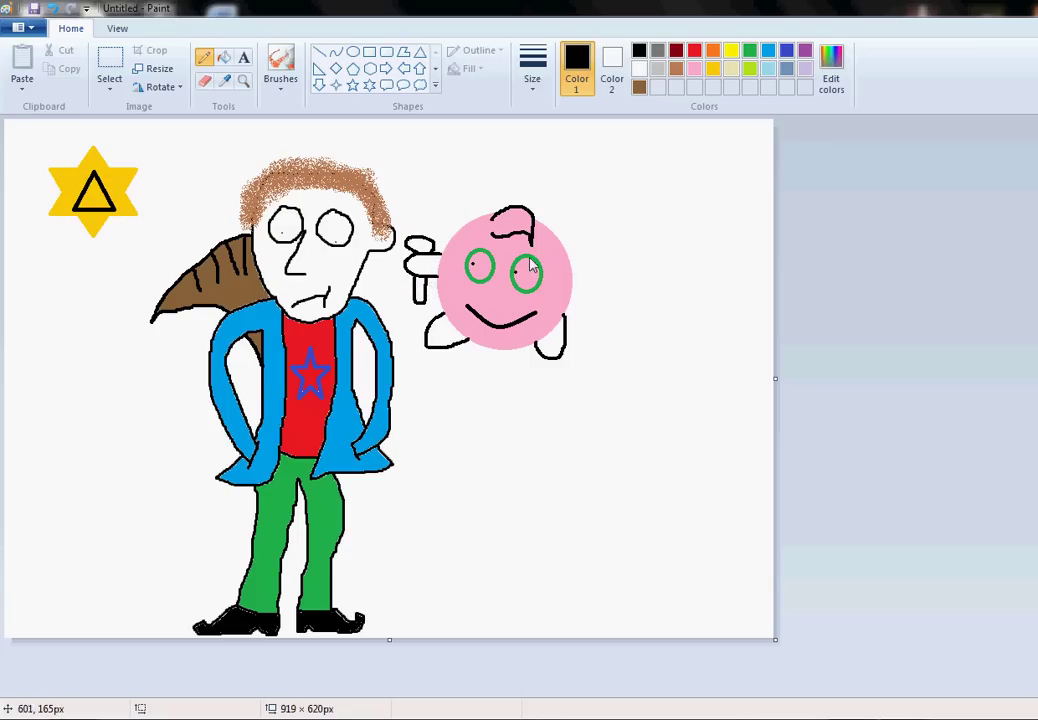
mouse_move(571, 266)
left_mouse_down()
mouse_move(600, 266)
mouse_move(578, 288)
left_mouse_up()
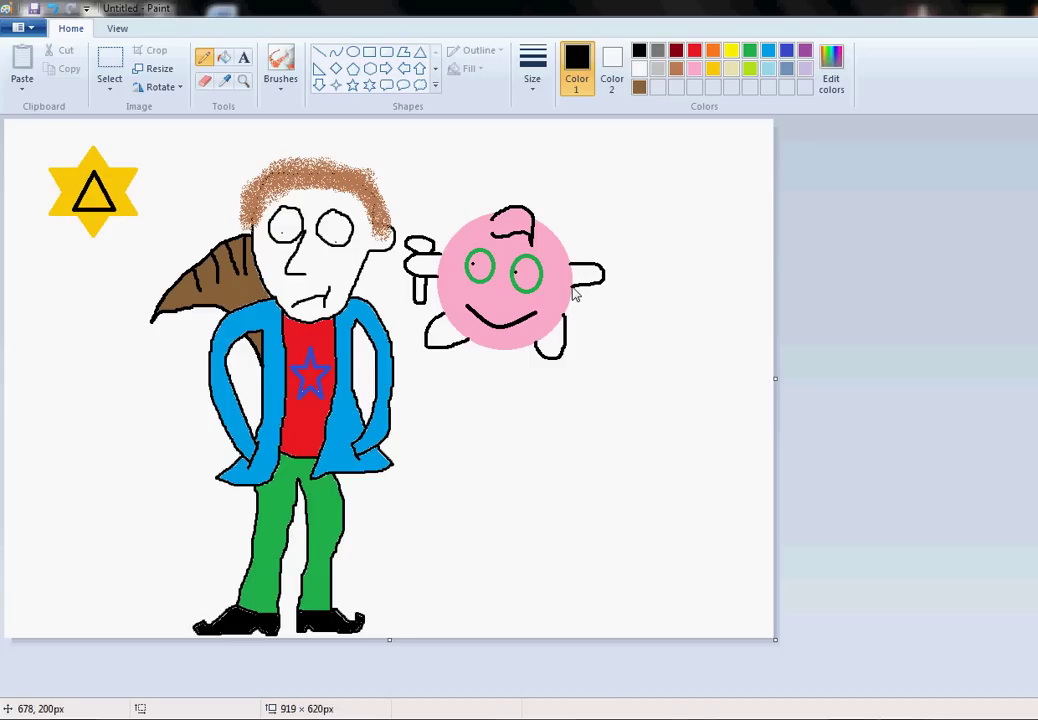
Fill both arms and both feet of the round character with the same pink as its body
left_click(223, 57)
left_click(694, 68)
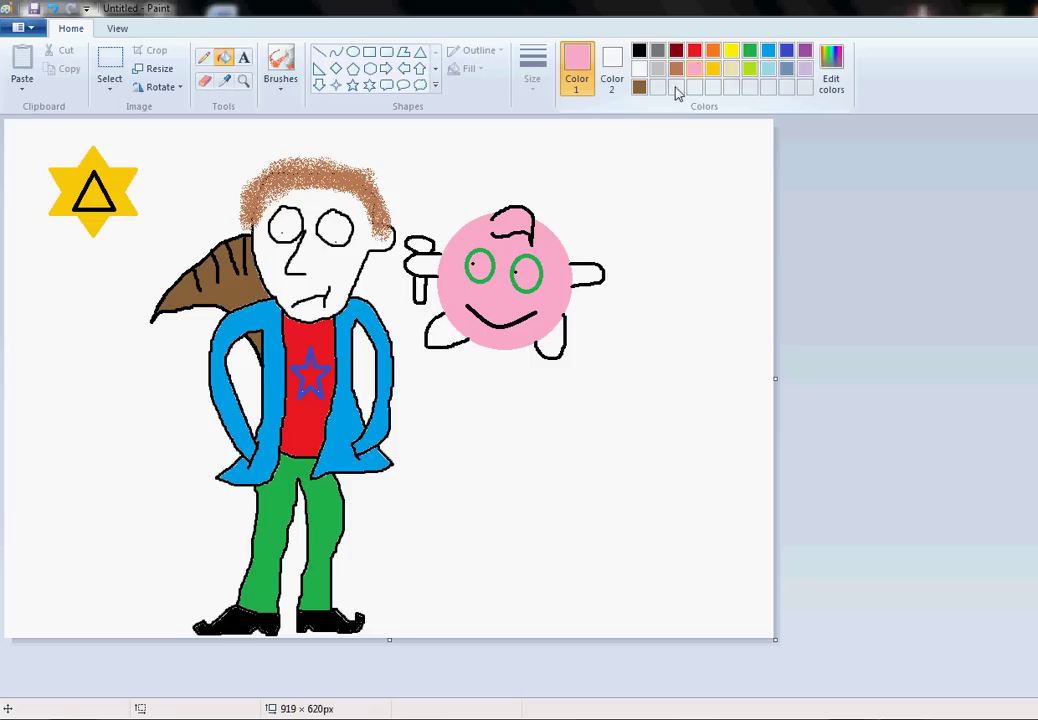
left_click(420, 256)
left_click(437, 339)
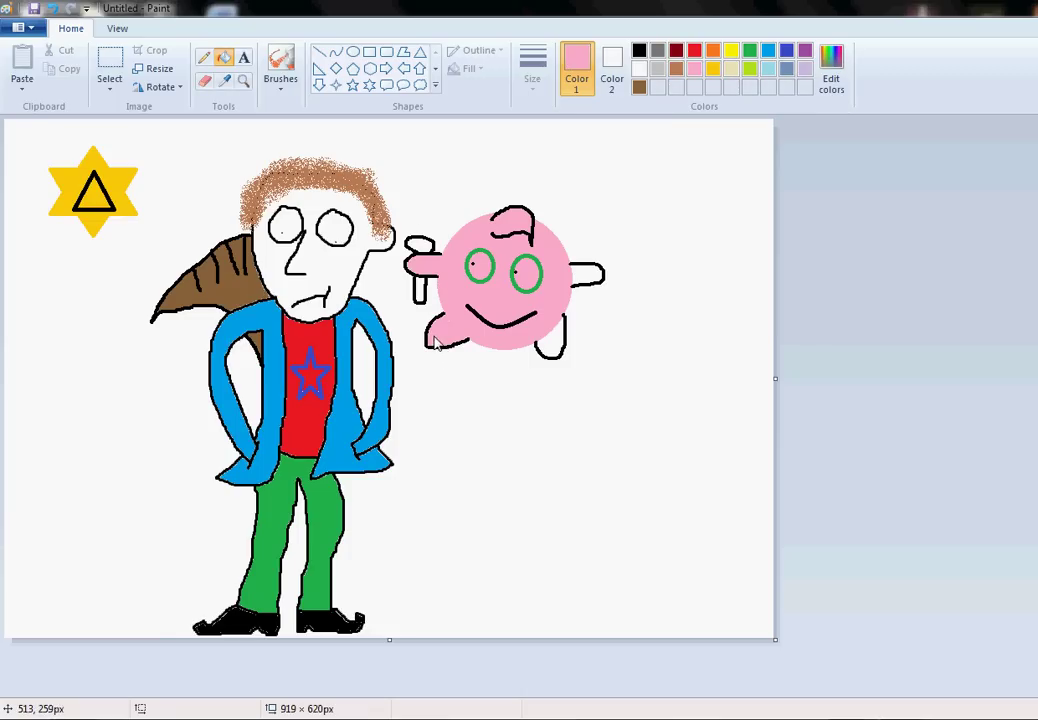
left_click(588, 272)
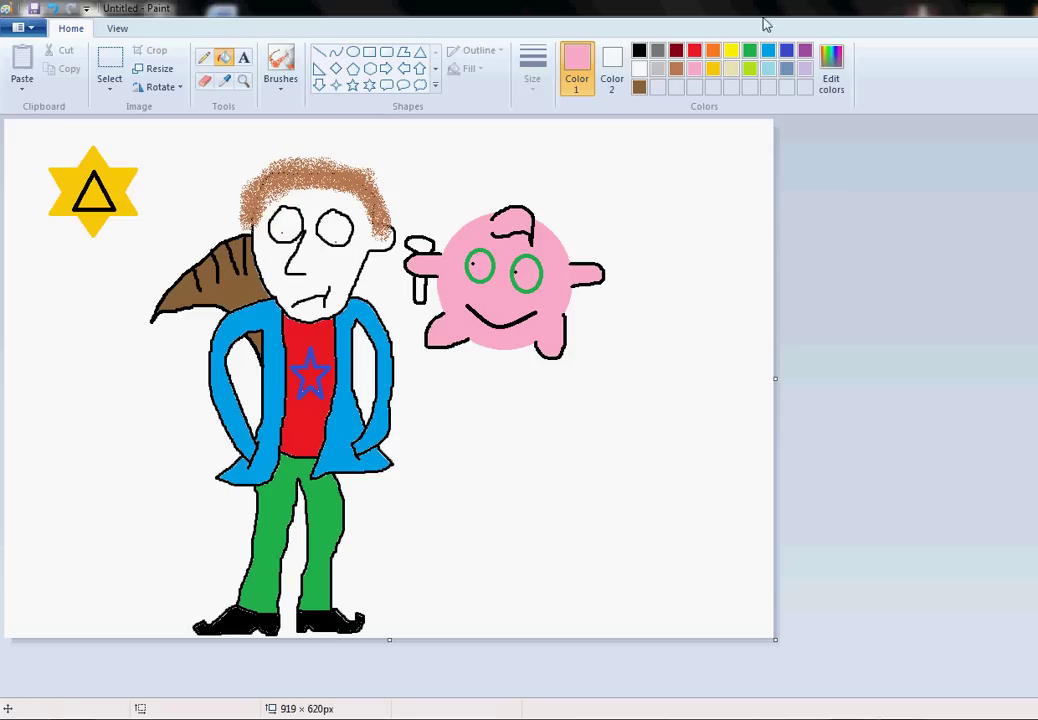
Fill the microphone's handle with black and its head with dark gray
left_click(639, 50)
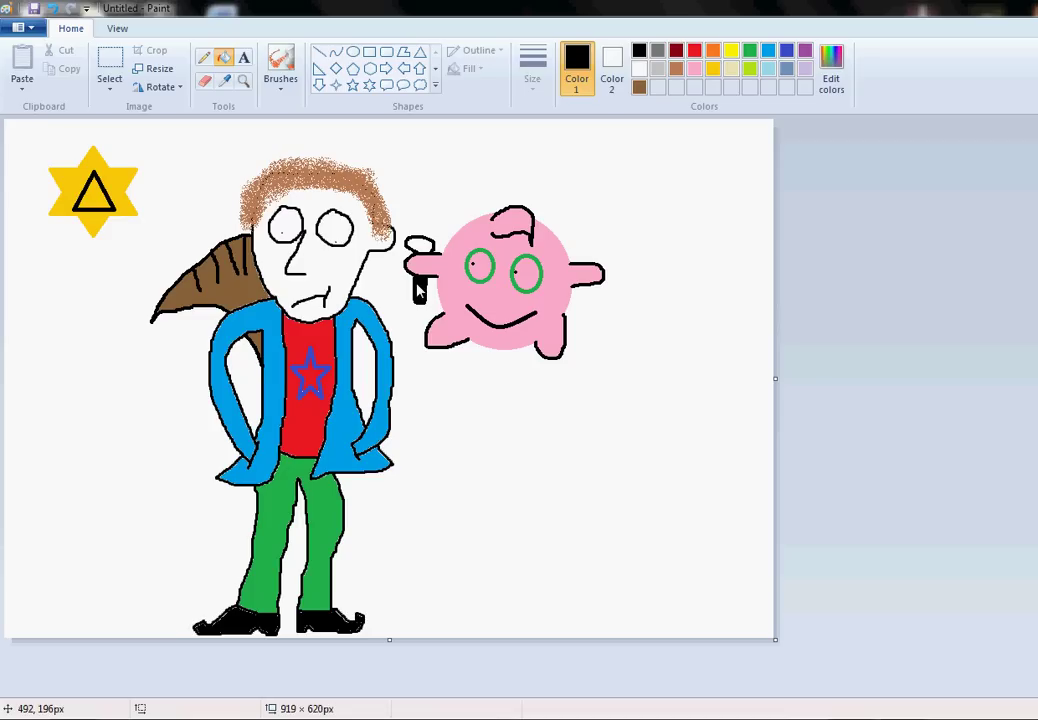
left_click(657, 50)
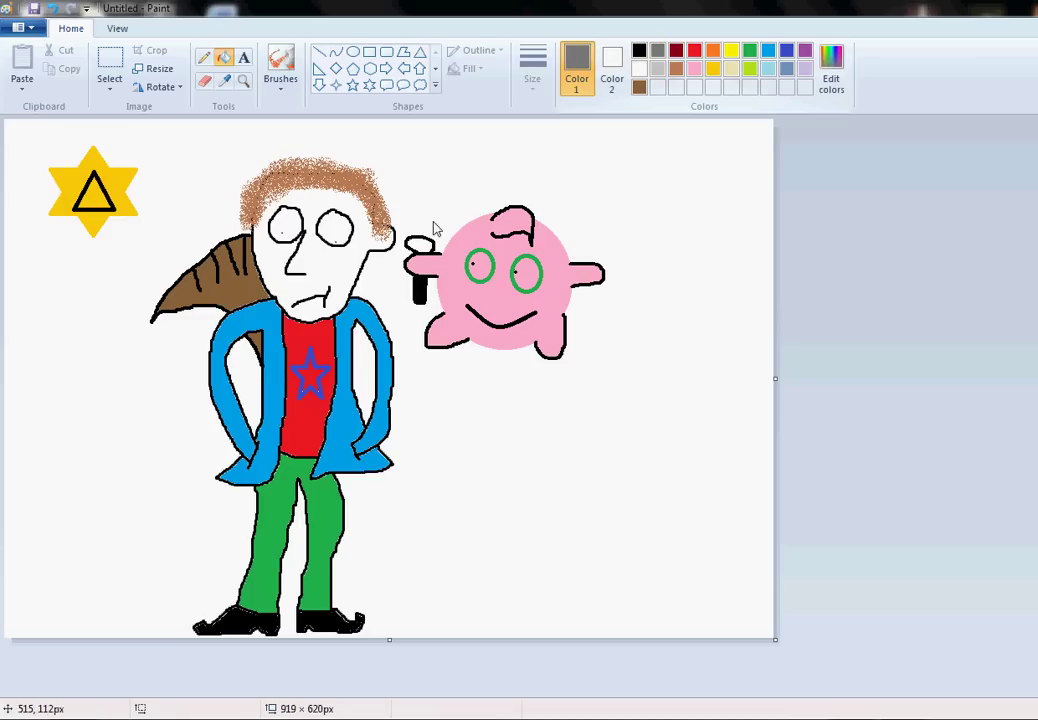
left_click(411, 246)
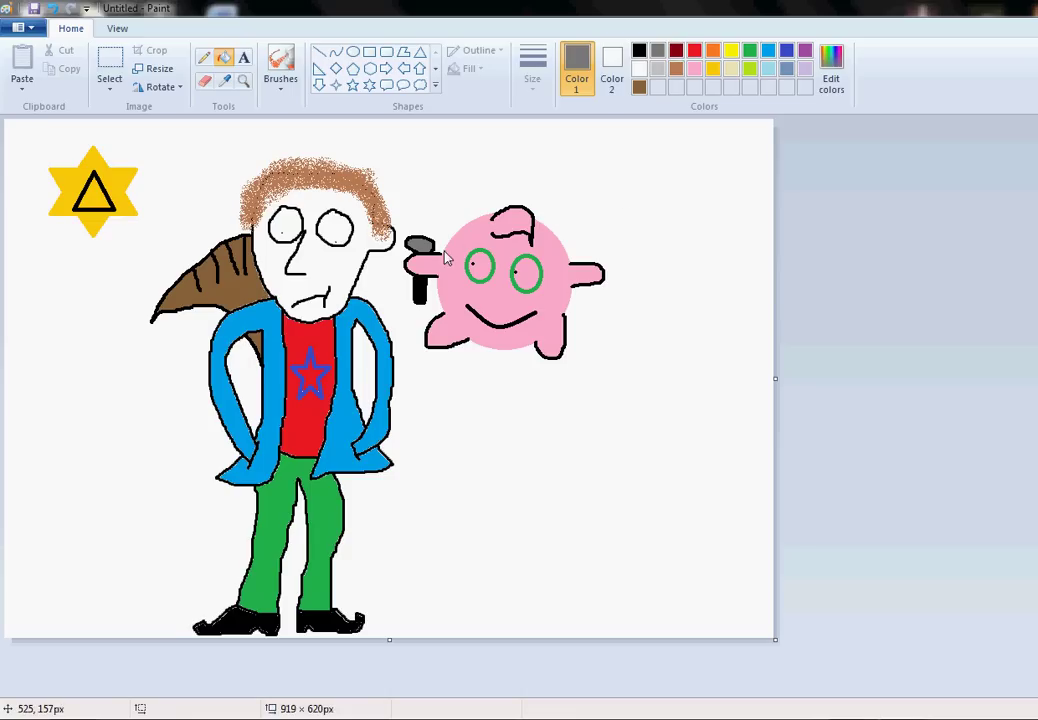
left_click(240, 58)
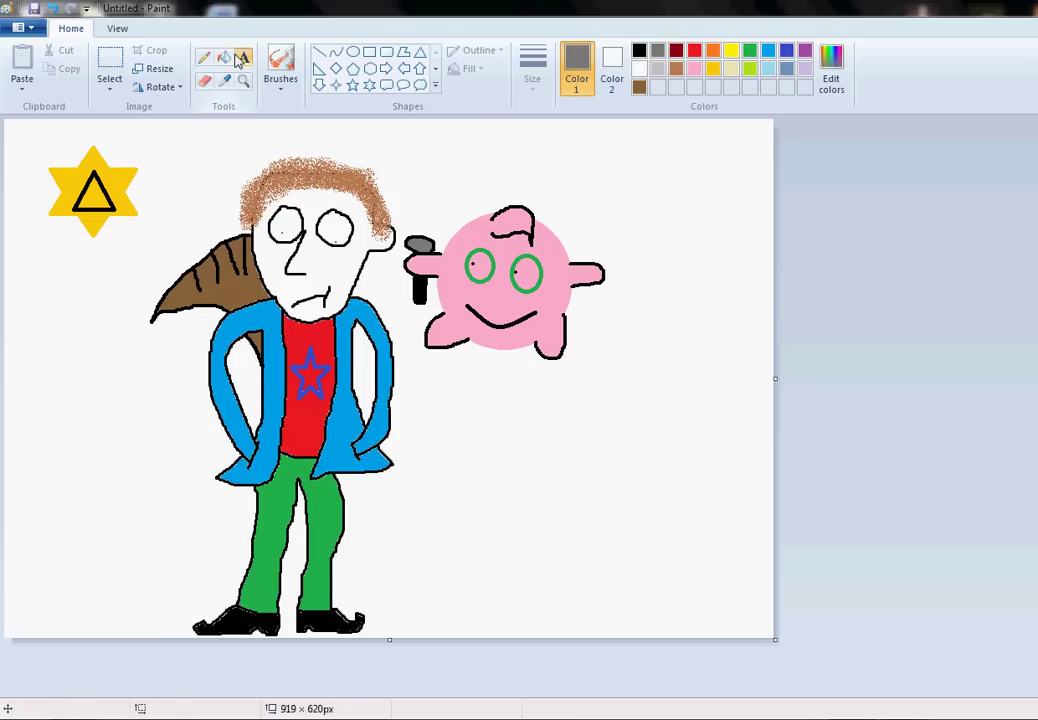
left_click(414, 378)
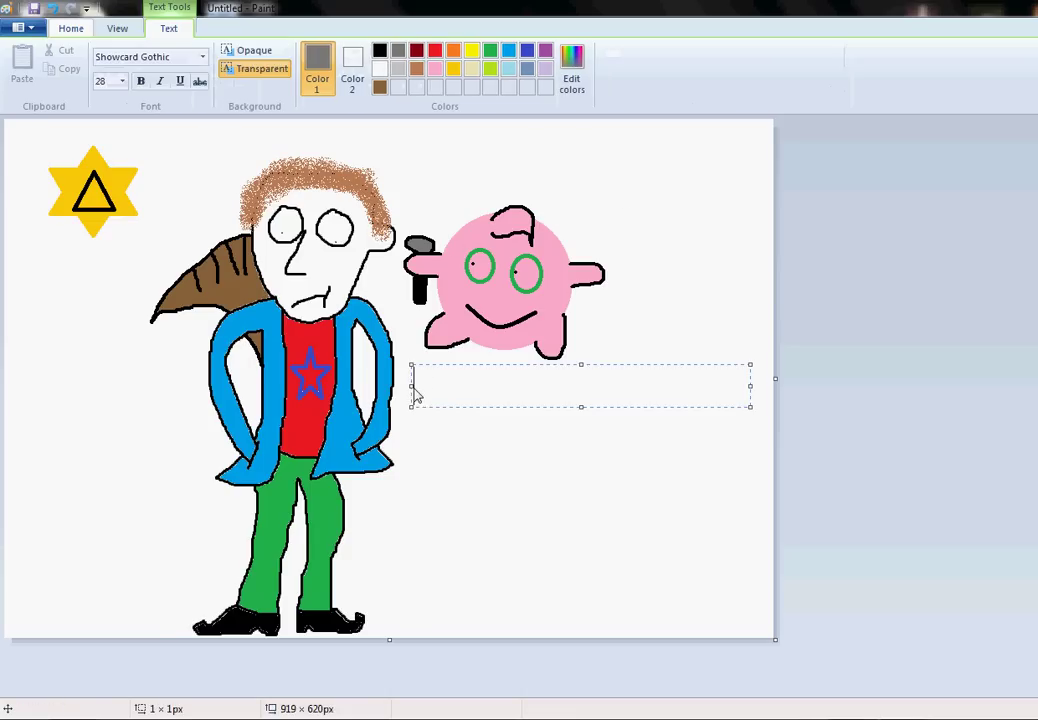
left_click(452, 431)
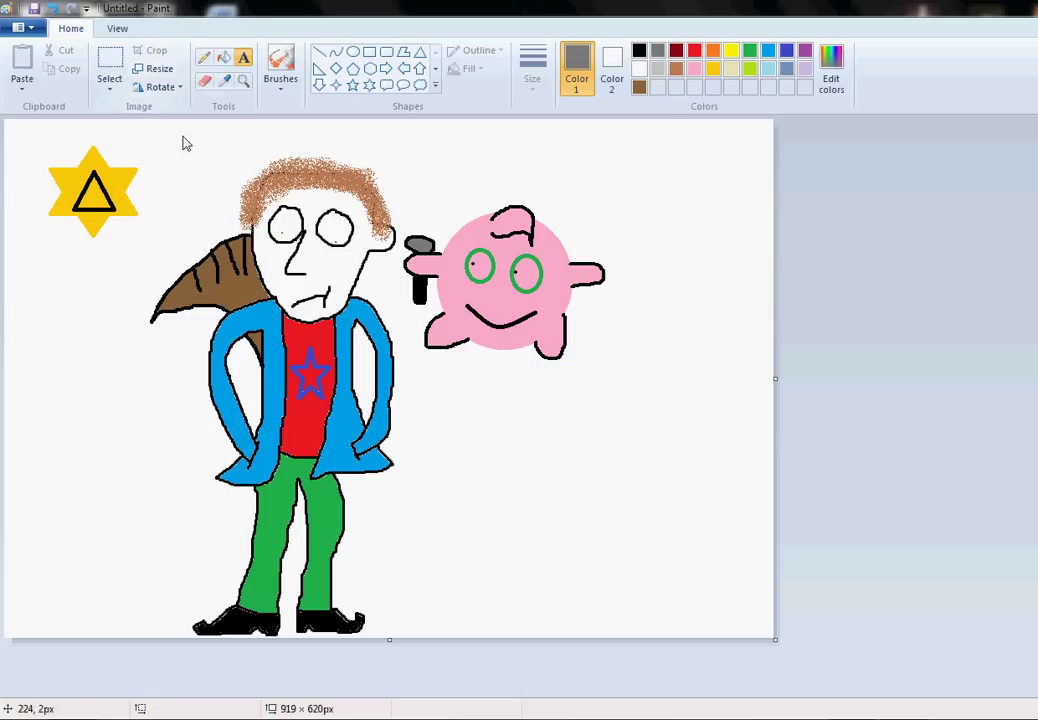
Set the font size for canvas text to 16
left_click(23, 352)
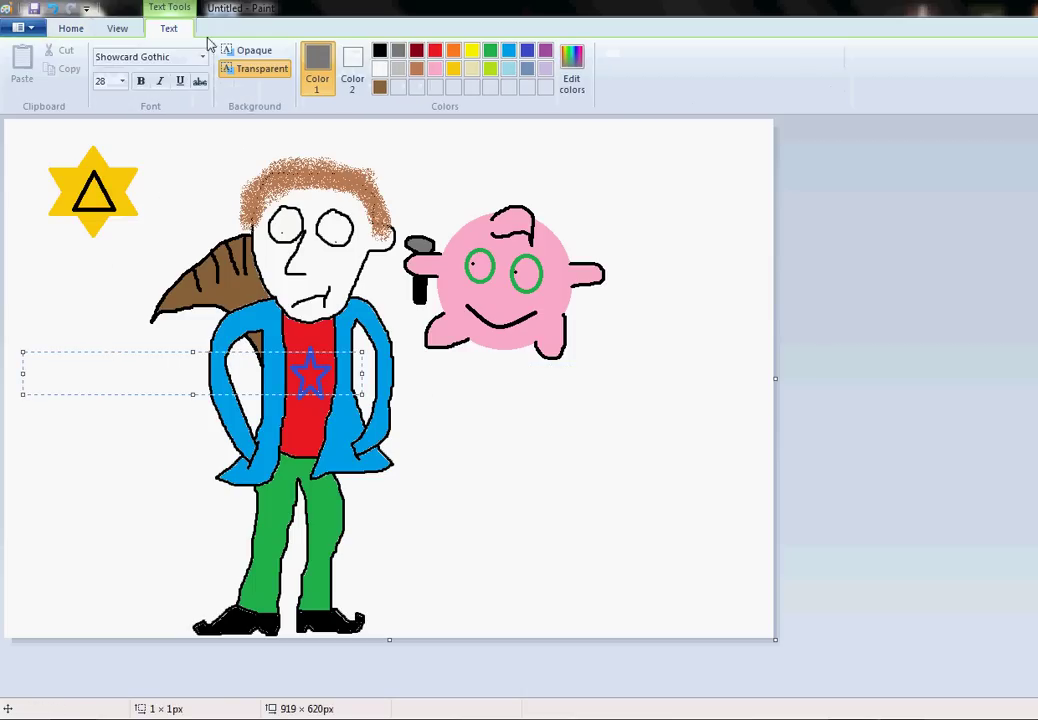
left_click(122, 81)
left_click(102, 185)
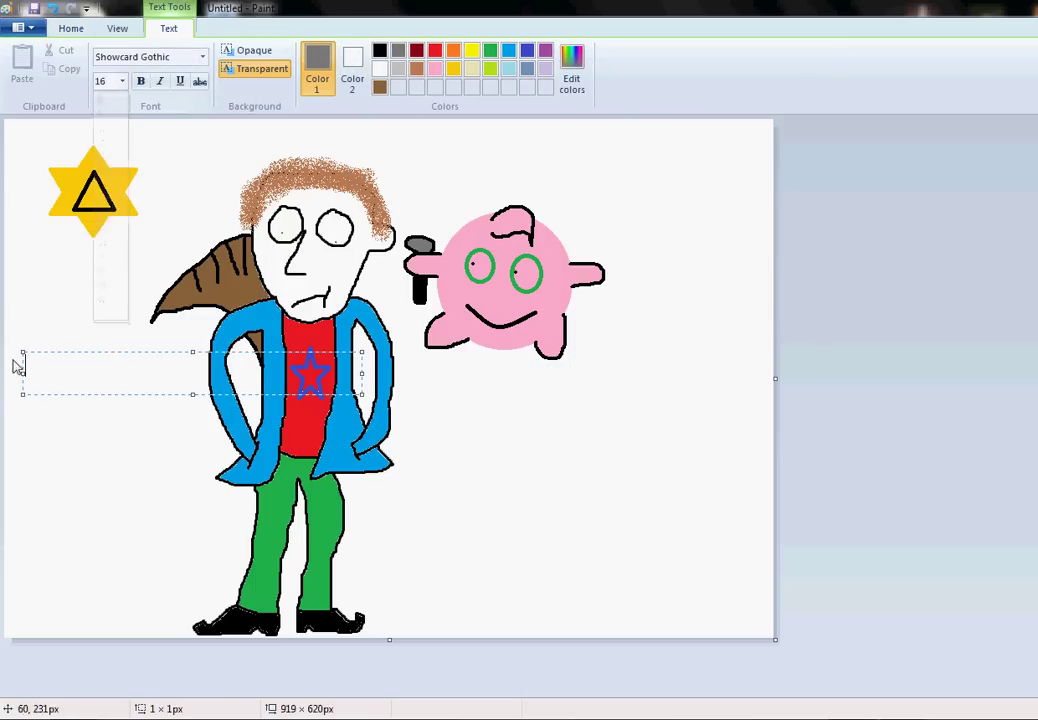
left_click(57, 334)
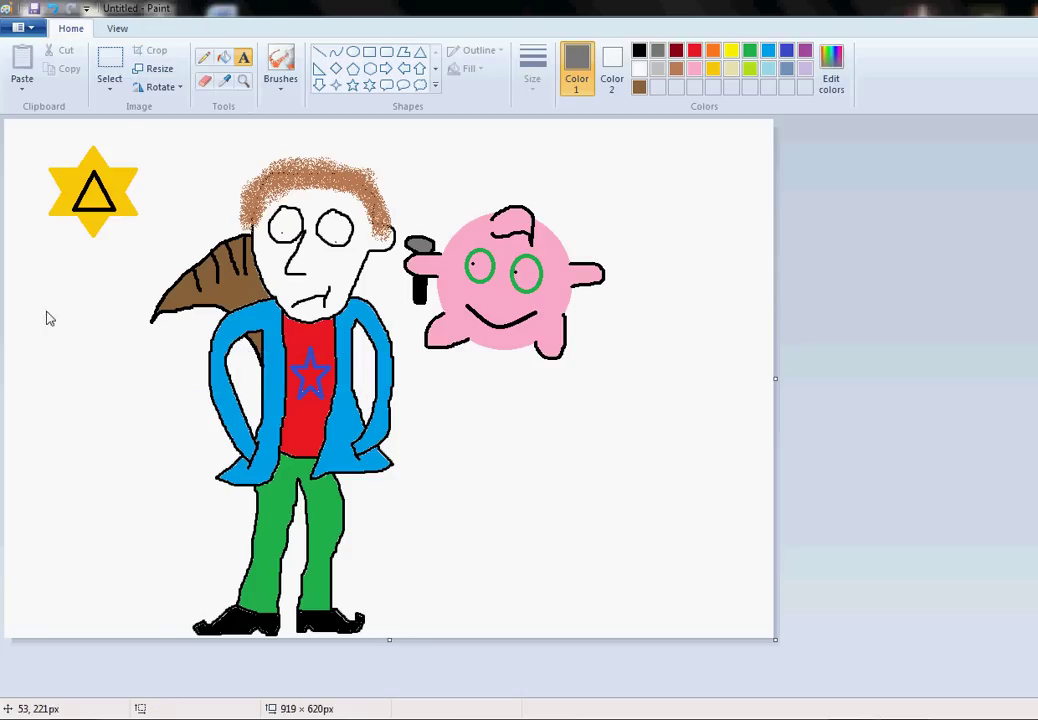
Add gray Showcard Gothic text left of the man's jacket reading "STRENGTHS:" with "JIGGLYPUFFS" indented on the line below
left_click(23, 351)
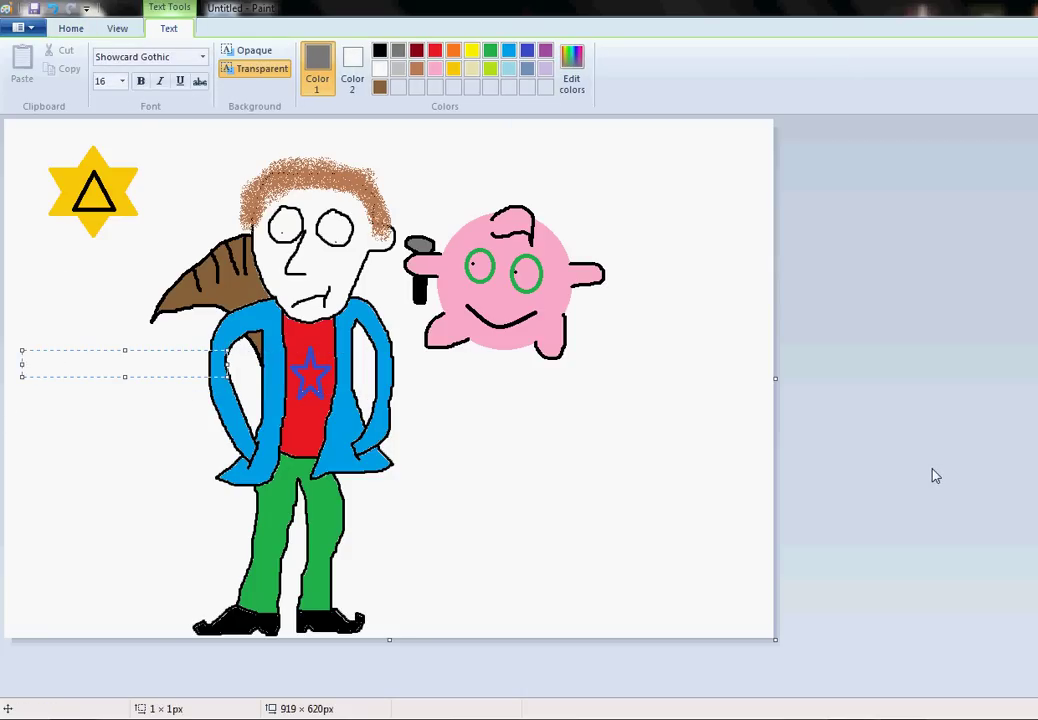
type("STRENT")
type("THS")
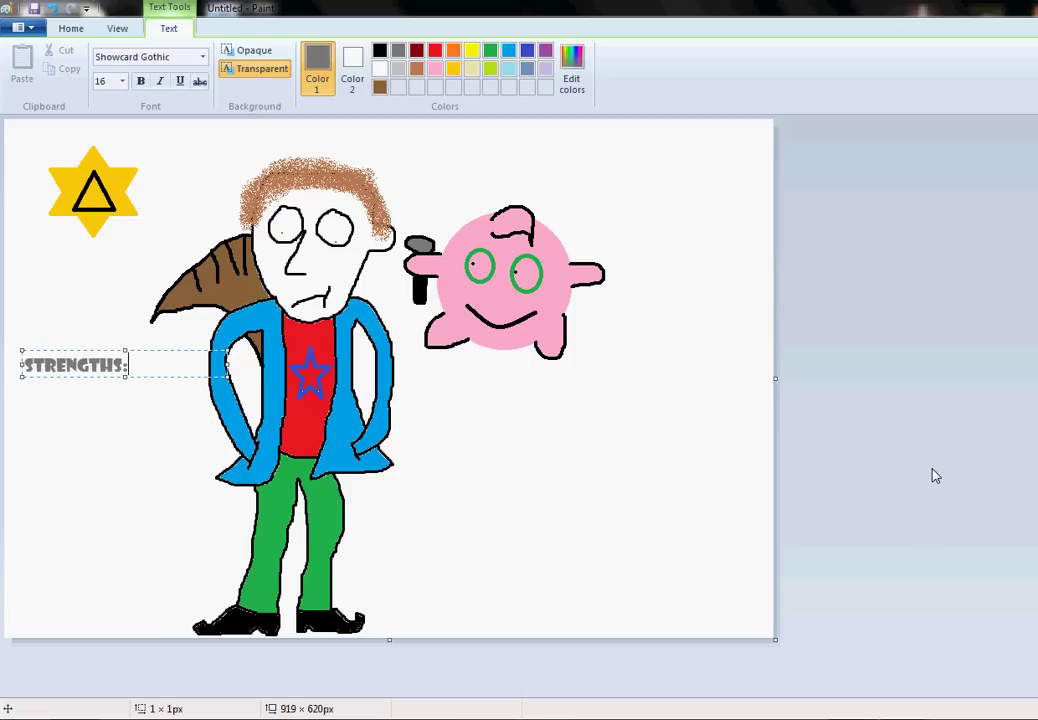
type(":")
key("Return")
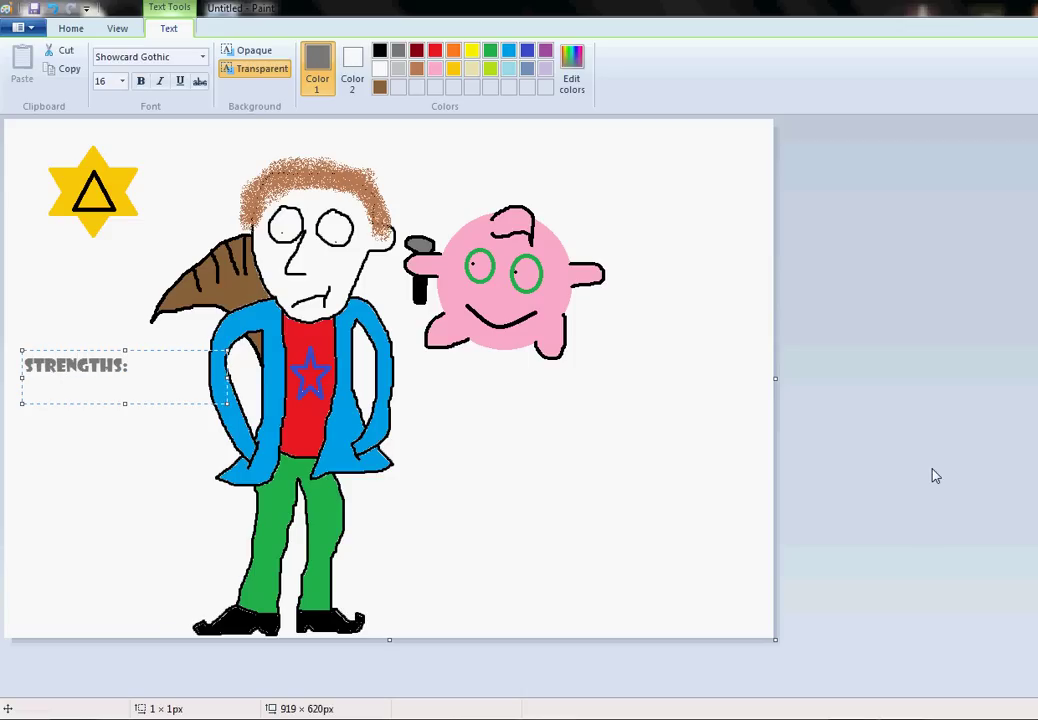
type("JIGGLY")
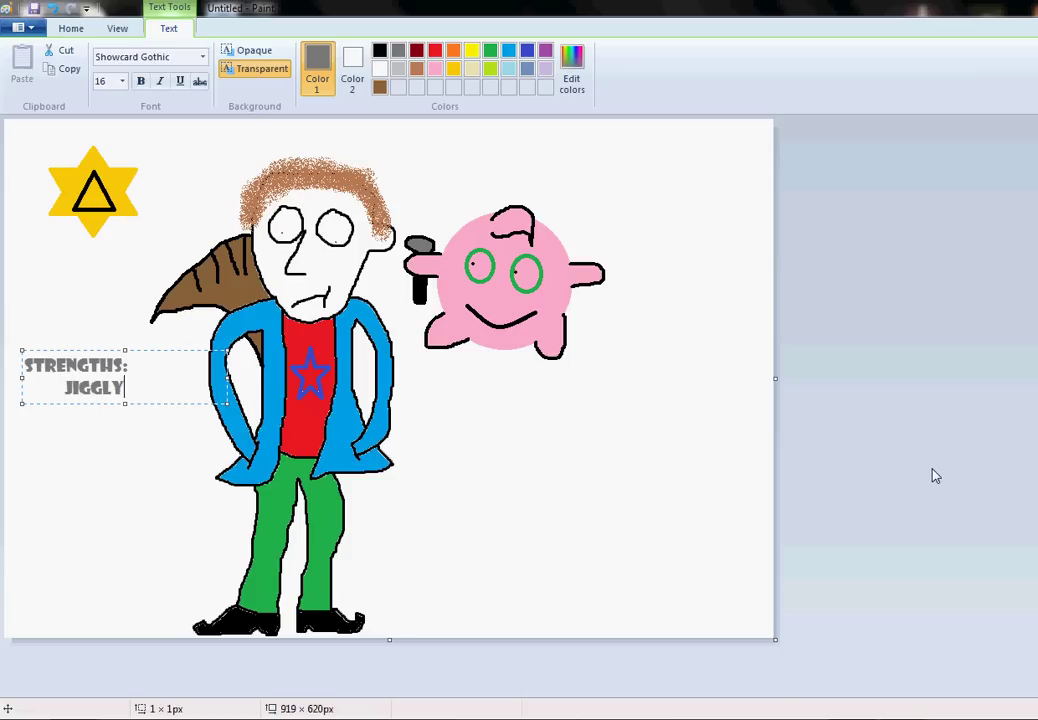
type("PUFFS")
key("Return")
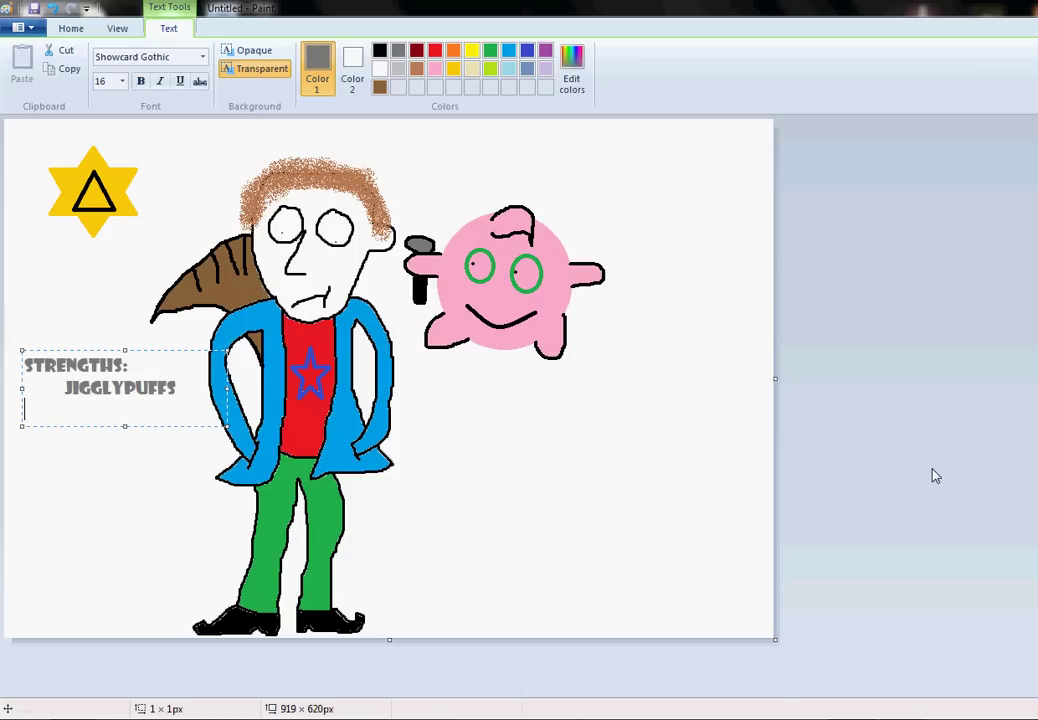
Continue the gray text with "WEKANESSES:" on a new line and "PIZZA HUT" indented on the line below it
type("WERA")
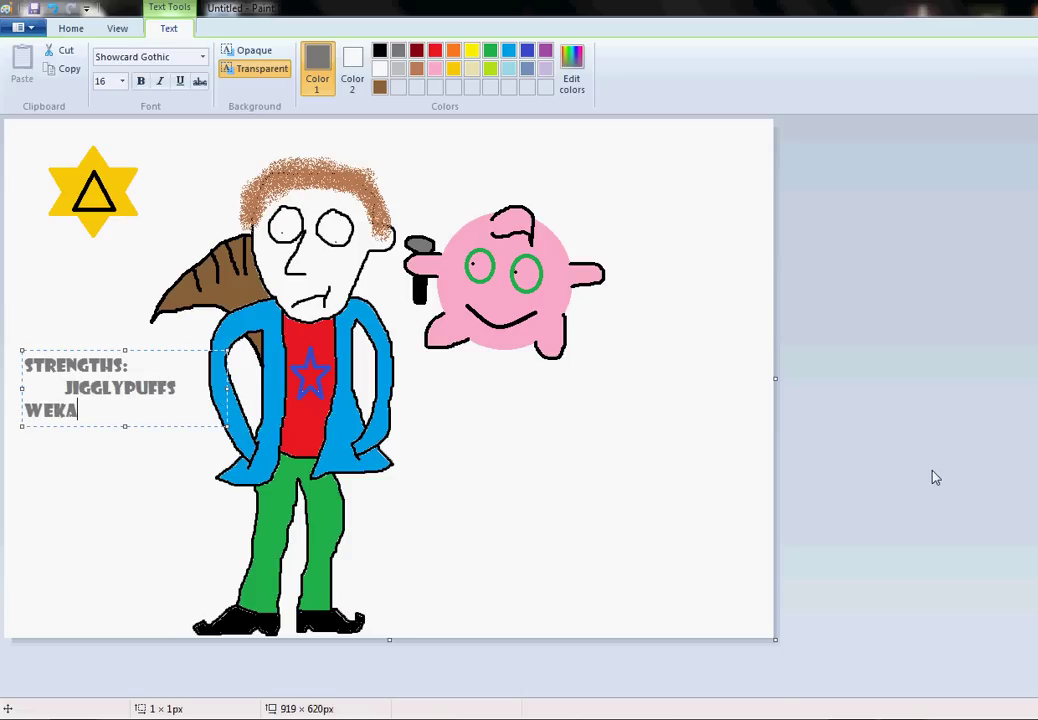
key("BackSpace")
key("BackSpace")
type("KANESSES")
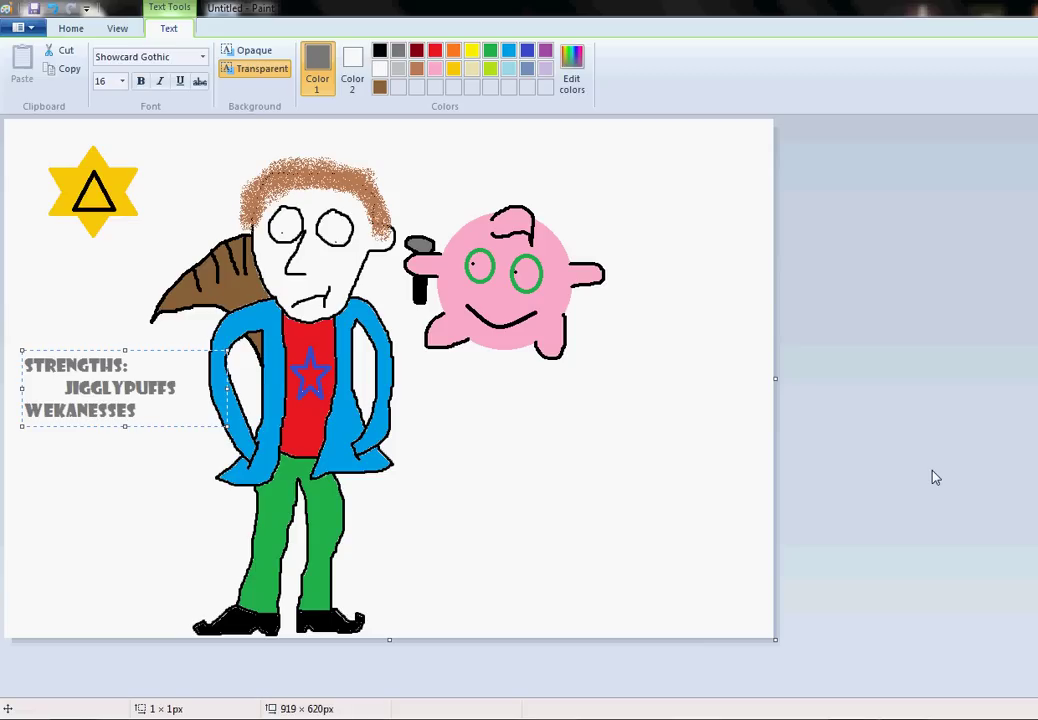
type(":")
key("Return")
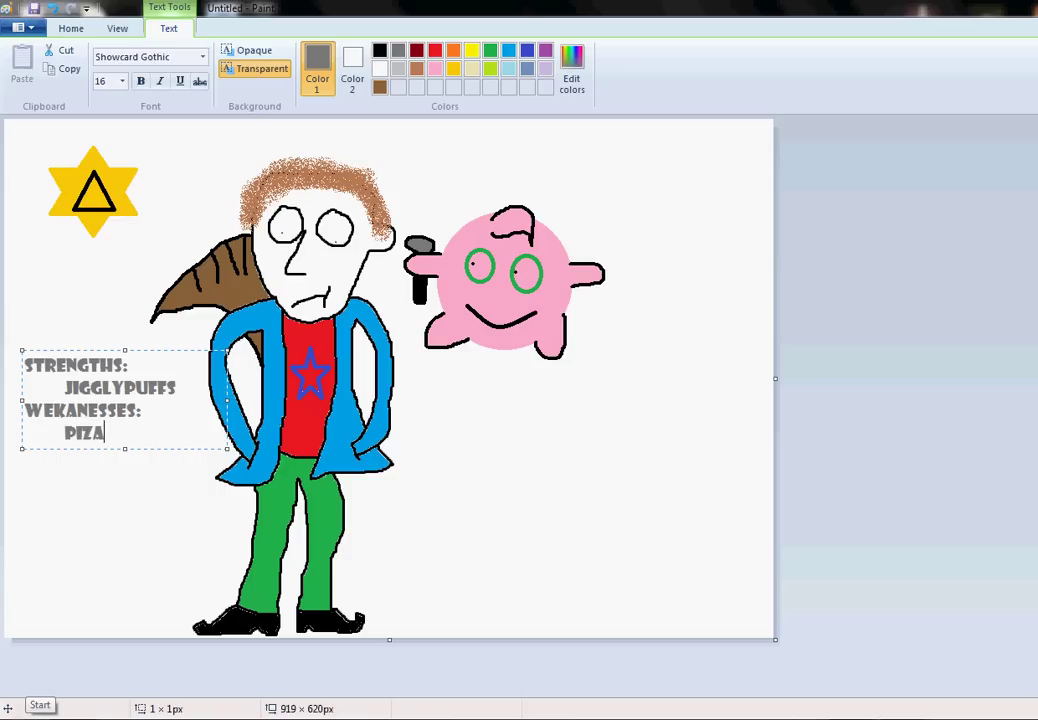
type("PIZZA")
type("UT")
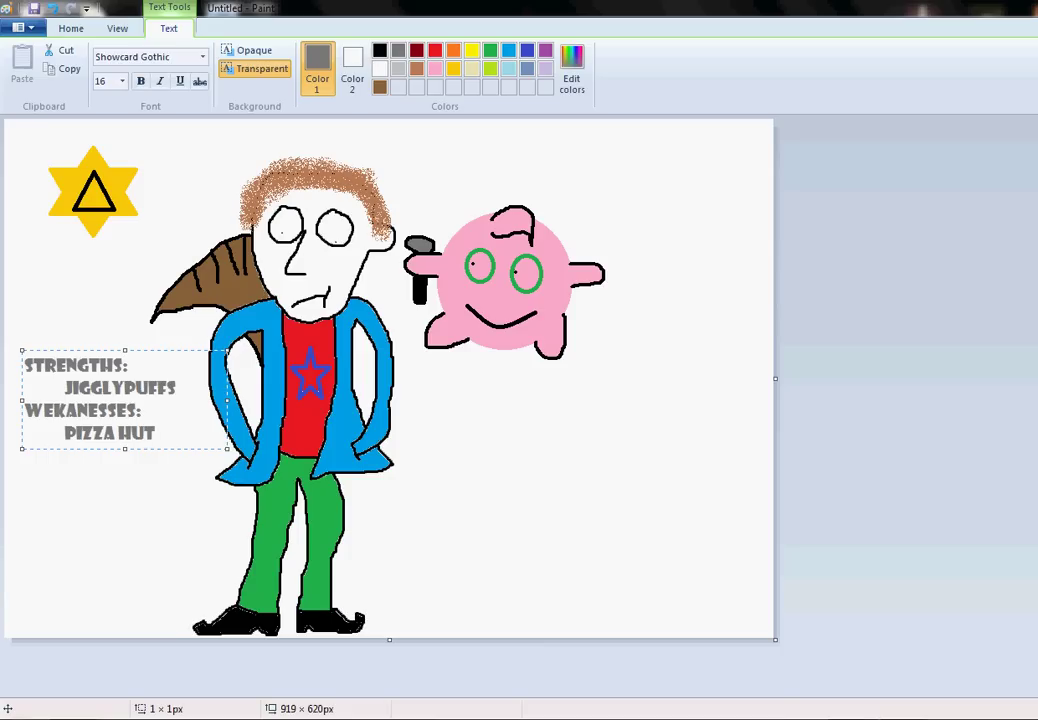
Add "RONALDO V FOR VENDETTA" after a blank line in the same text block and place the text on the canvas
key("Return")
key("Return")
type("Ronaldo ")
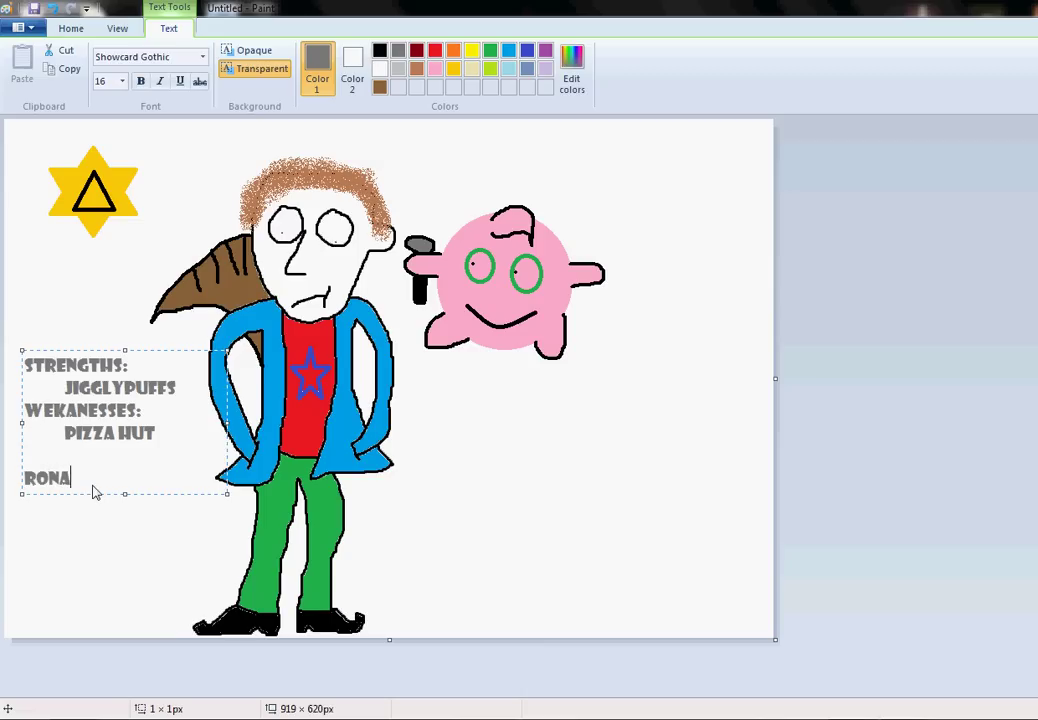
type("V")
key("Return")
key("BackSpace")
type("for Vendetta")
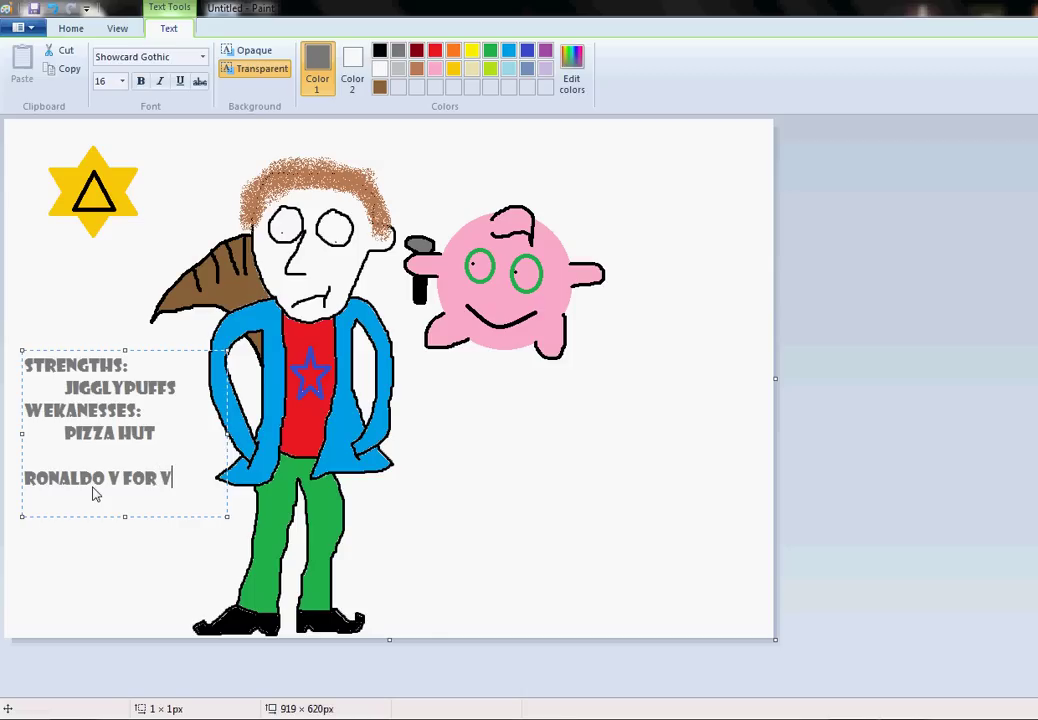
key("Return")
key("Return")
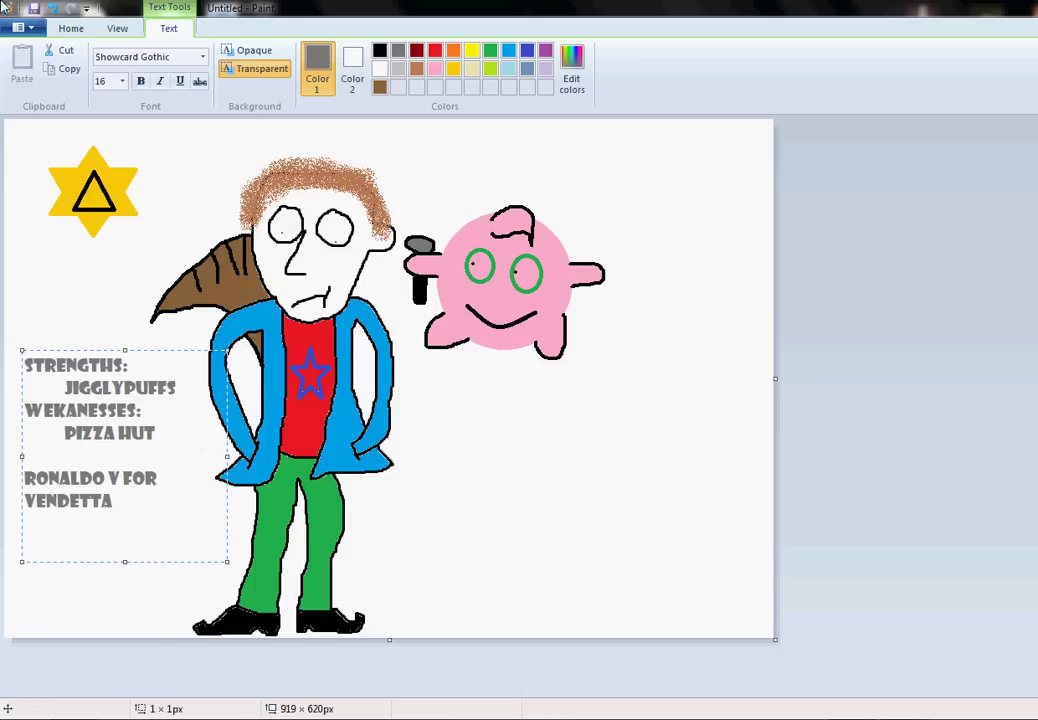
left_click(66, 251)
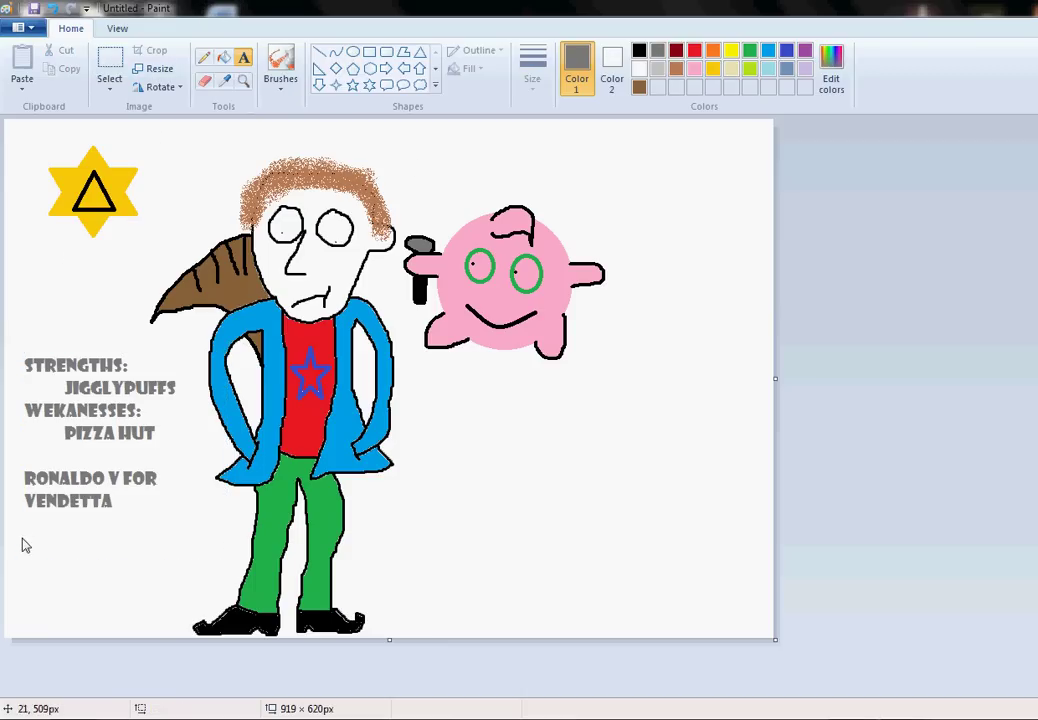
Create a text box of about 258 × 147 px under "VENDETTA", with black text at size 11
left_click(17, 503)
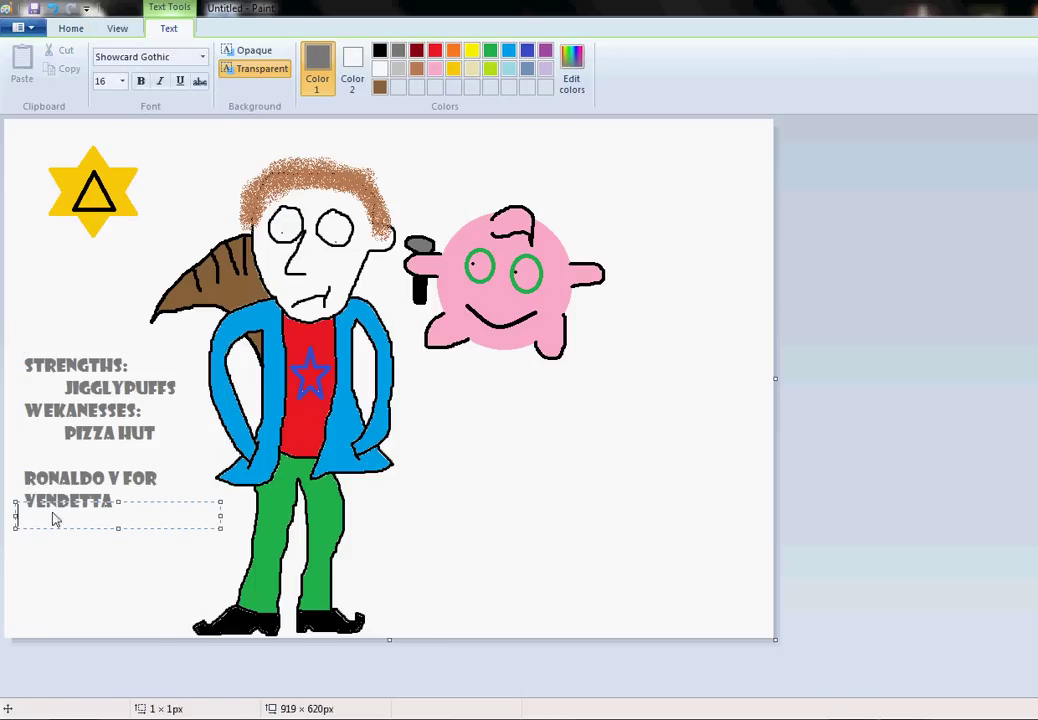
left_click(122, 84)
left_click(112, 147)
left_click(379, 50)
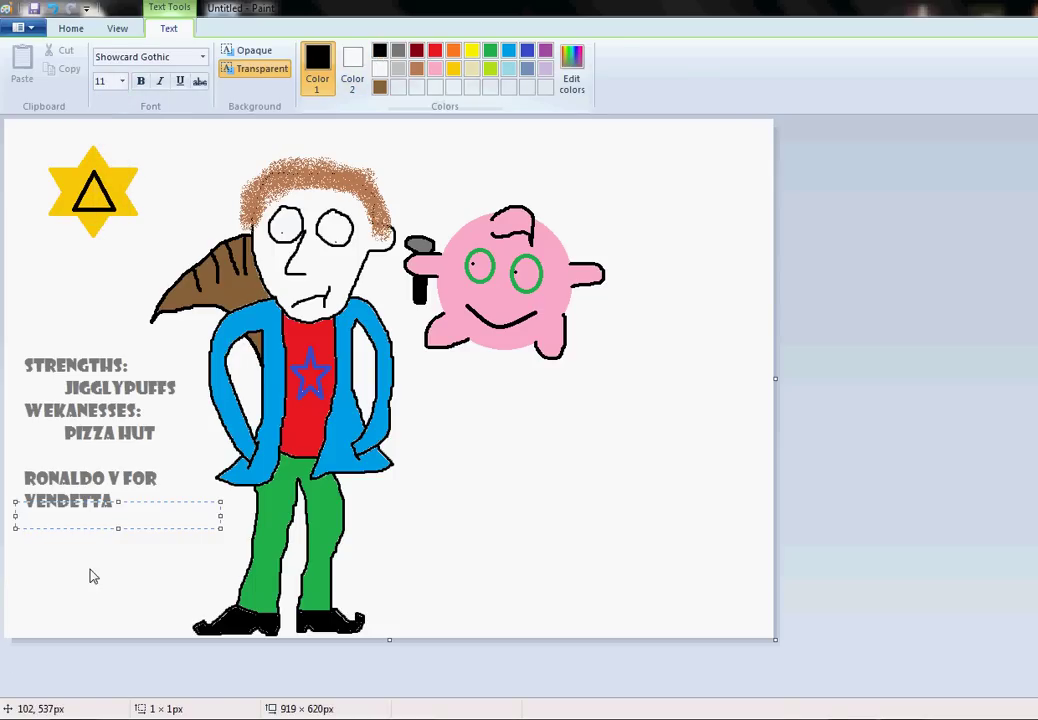
left_click(19, 528)
left_click(10, 518)
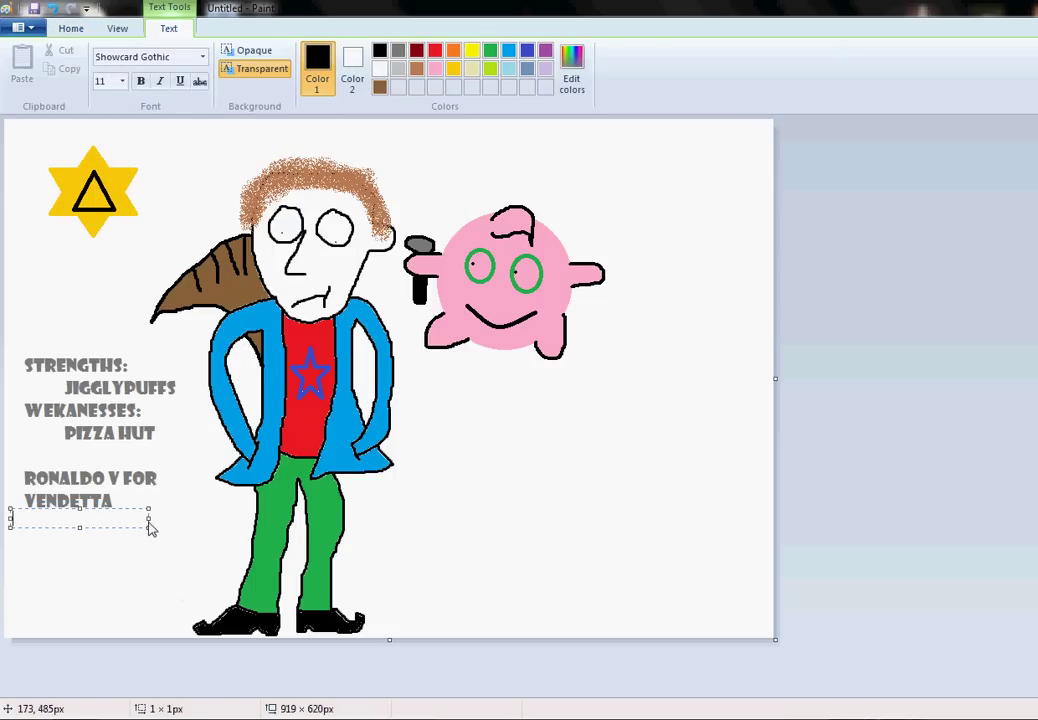
left_click_drag(147, 520, 222, 520)
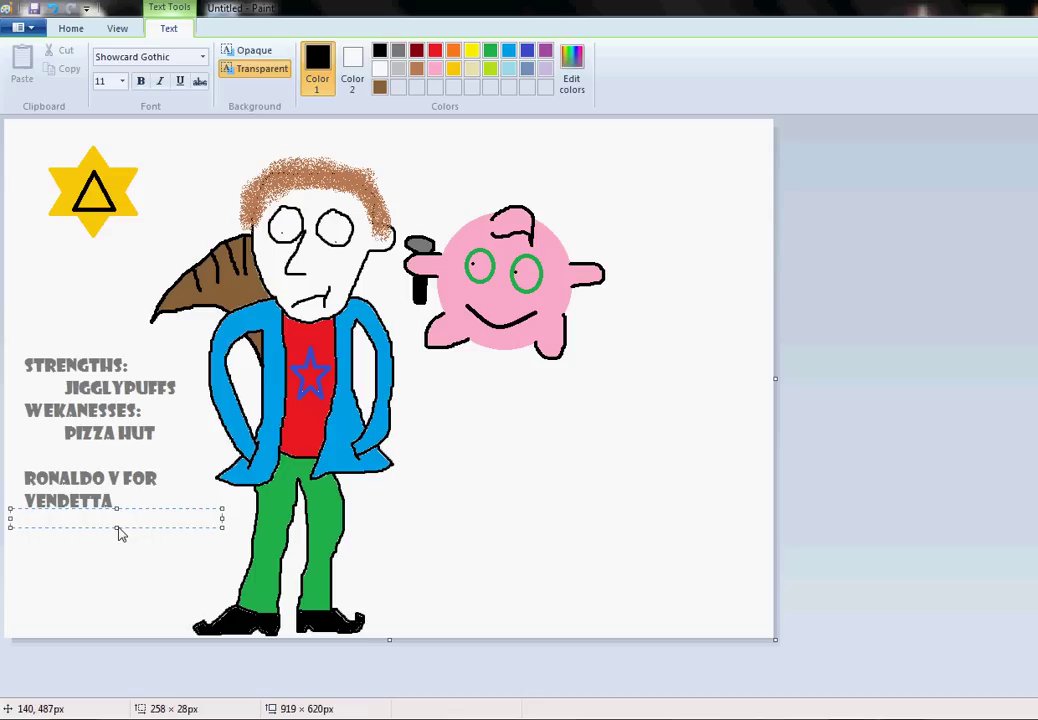
left_click_drag(117, 529, 169, 627)
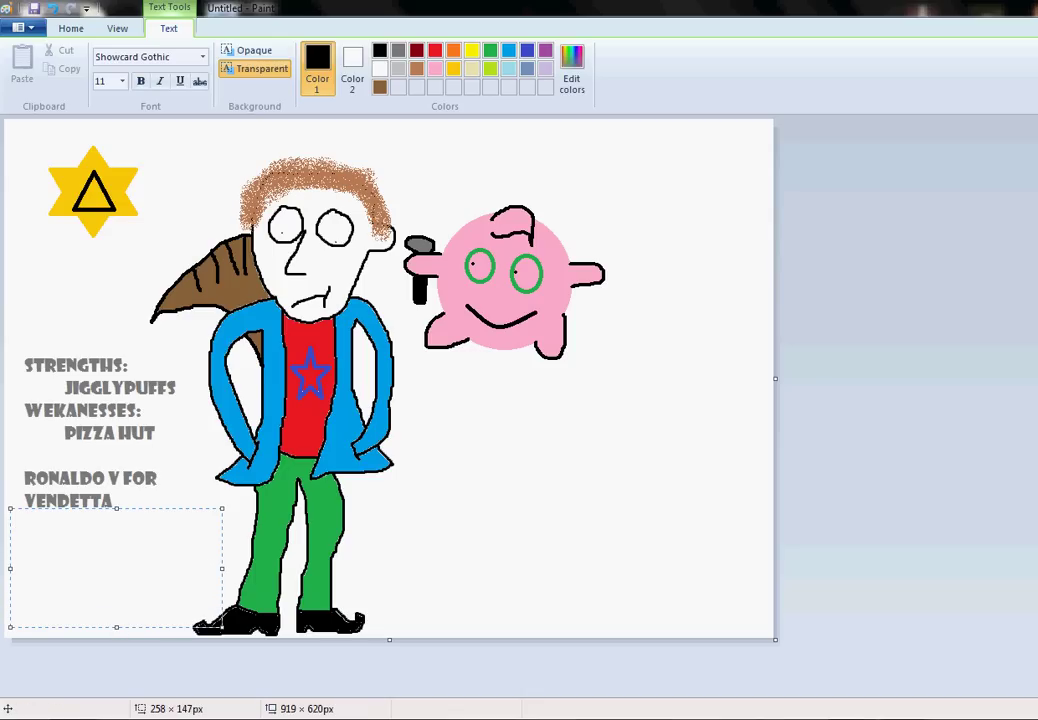
type("There once was a ma")
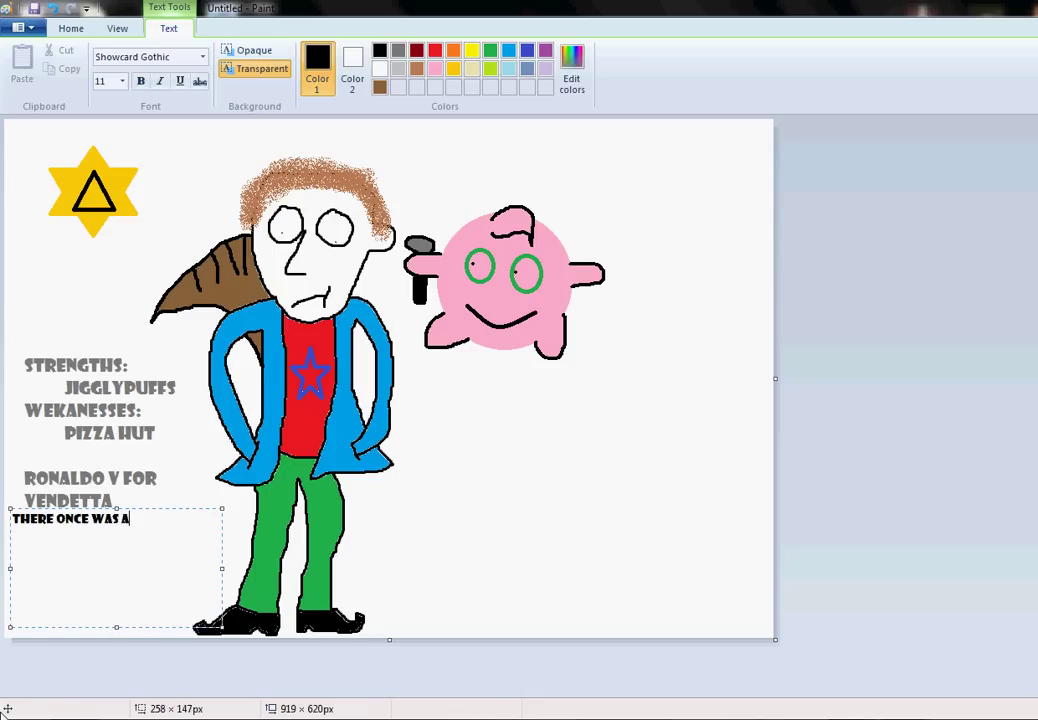
type("n")
key("BackSpace")
key("BackSpace")
key("BackSpace")
key("BackSpace")
key("BackSpace")
key("BackSpace")
key("BackSpace")
key("BackSpace")
key("BackSpace")
key("BackSpace")
key("BackSpace")
key("BackSpace")
key("BackSpace")
key("BackSpace")
key("BackSpace")
key("BackSpace")
key("BackSpace")
key("BackSpace")
key("BackSpace")
key("BackSpace")
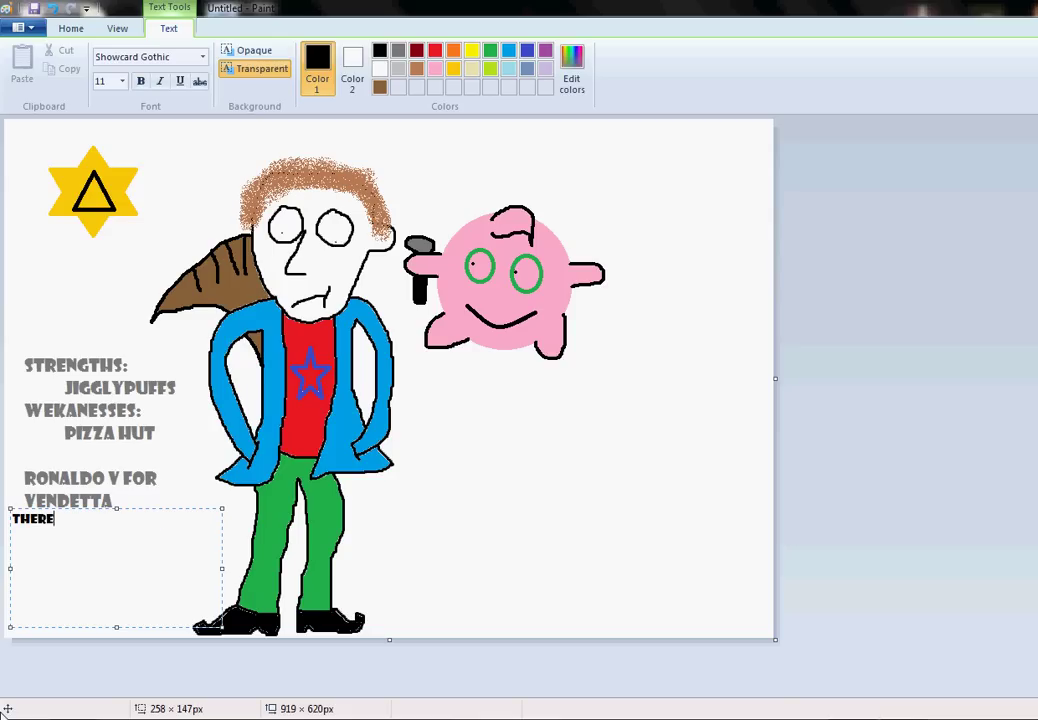
Change the font of the empty text box to Comic Sans MS
left_click(202, 57)
scroll(204, 140, "up", 20)
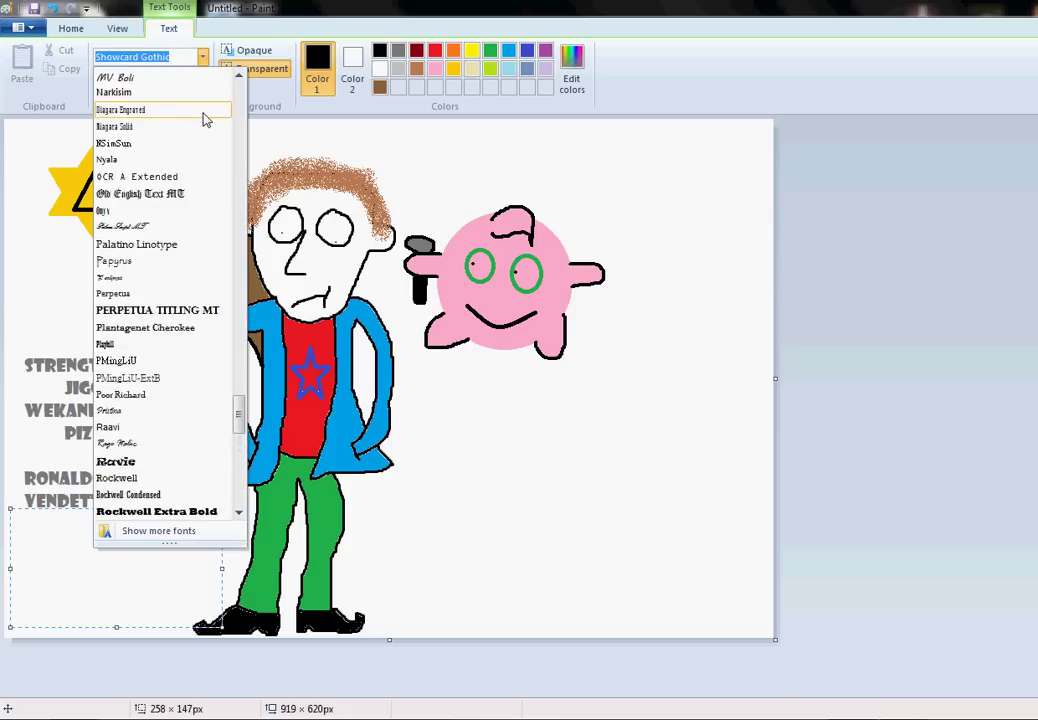
scroll(205, 186, "up", 20)
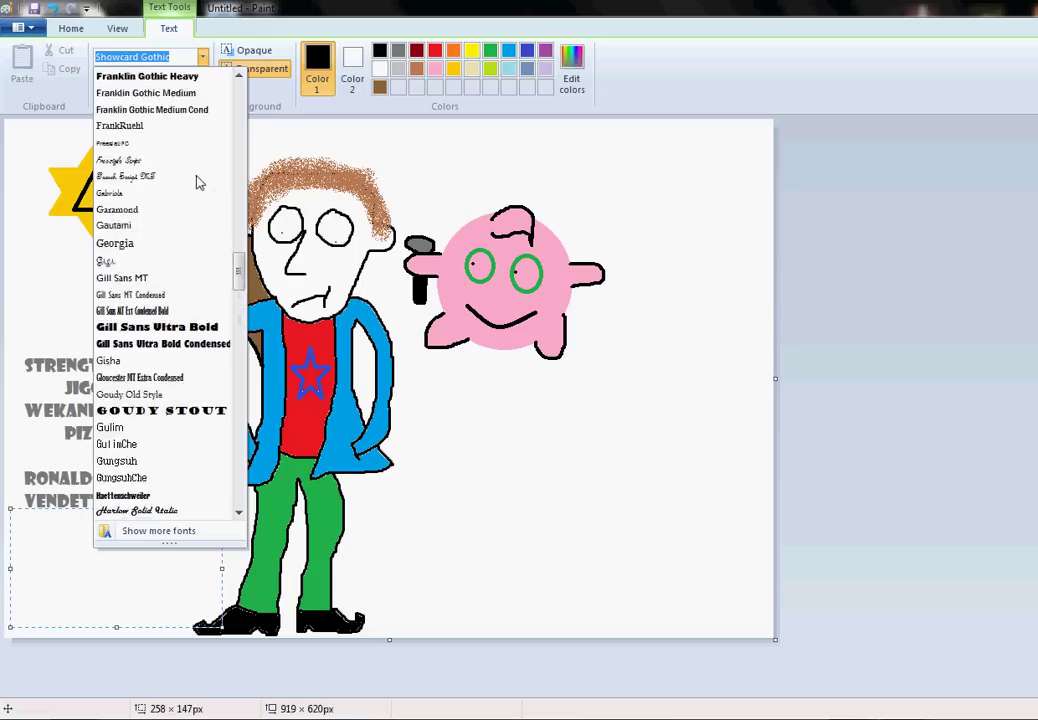
scroll(199, 183, "up", 5)
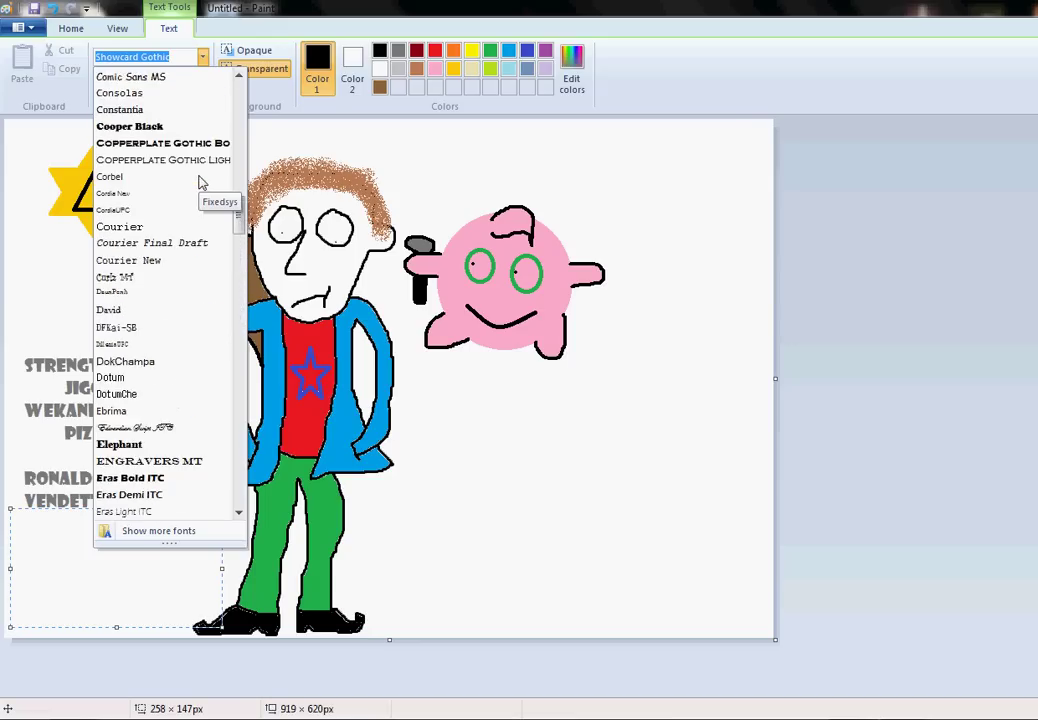
left_click(157, 178)
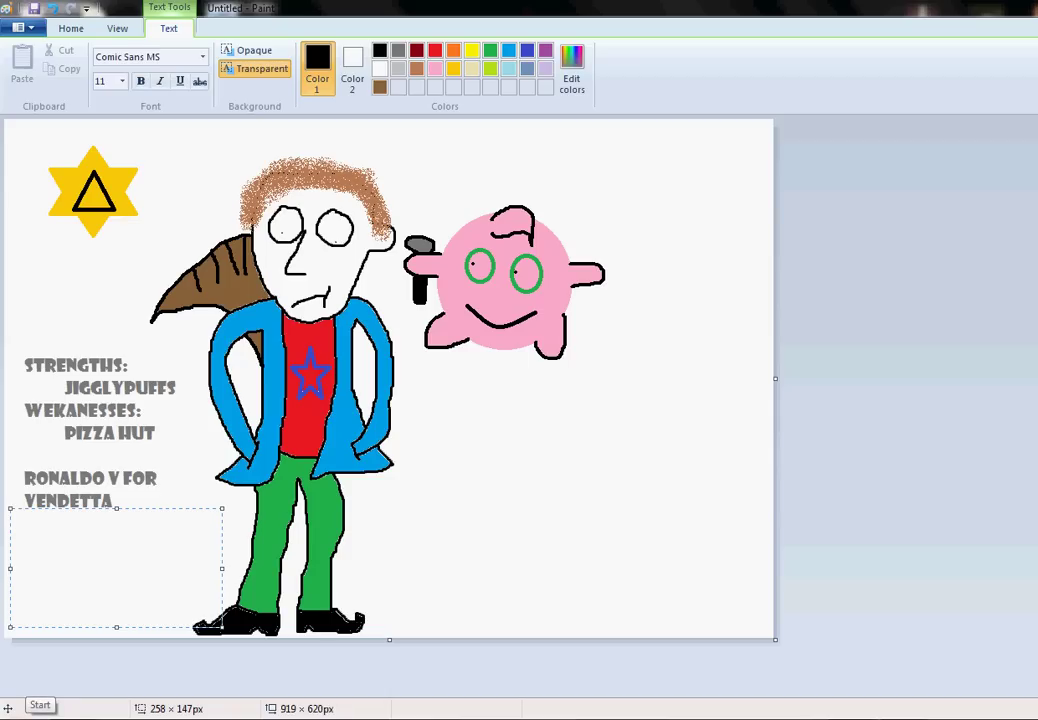
Write "There once was a man from Nantucket" and, on a new line, "with a croissant so long he could Skyrim."
type("There once was")
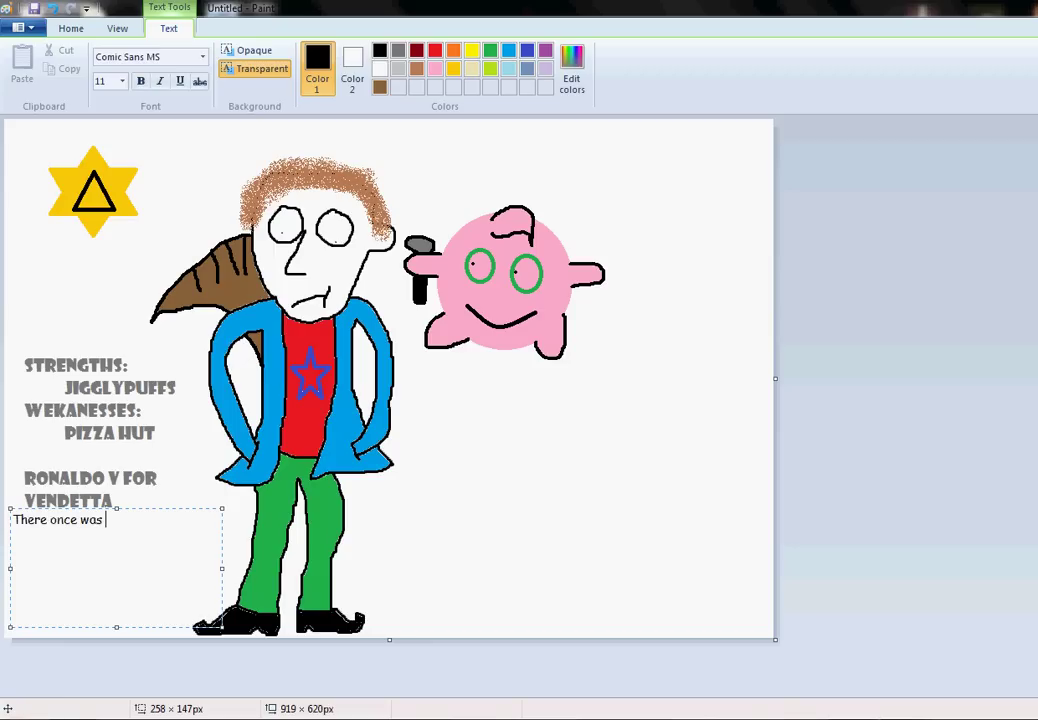
type(" a man from Nantuc")
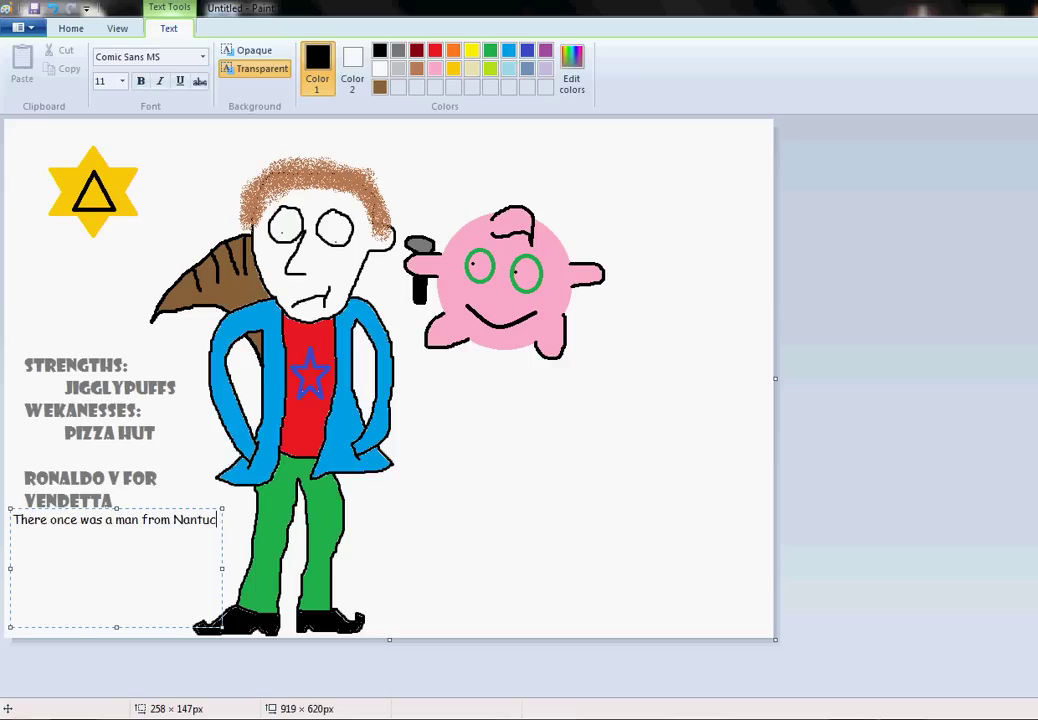
type("ket")
key("Return")
type("w")
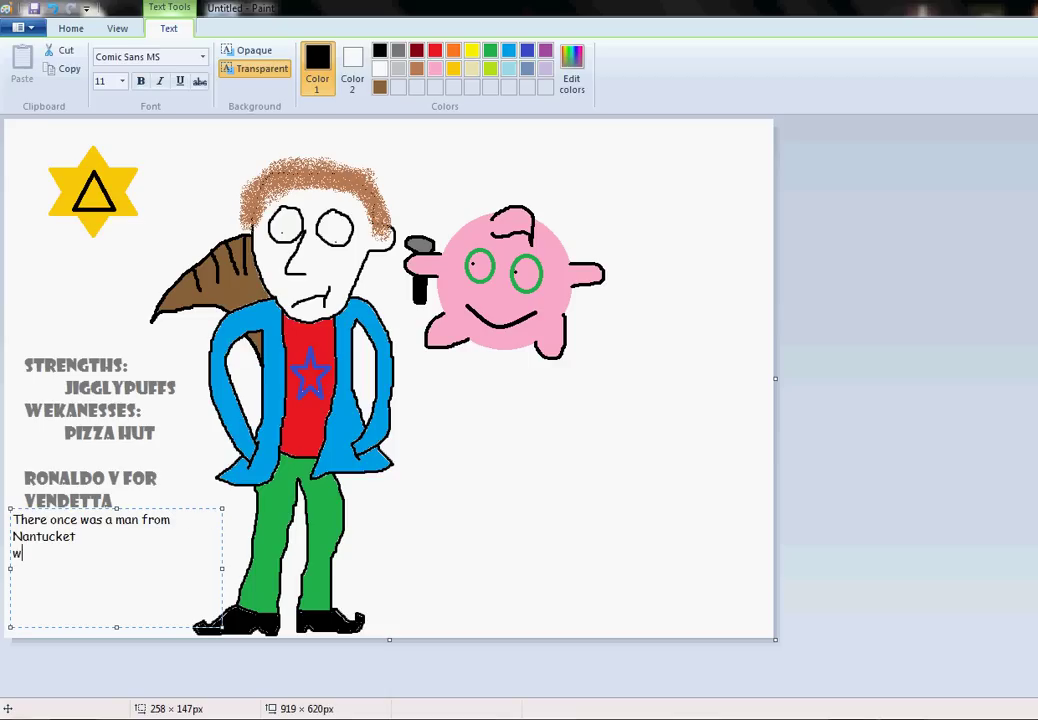
type("ith a croissant so long ")
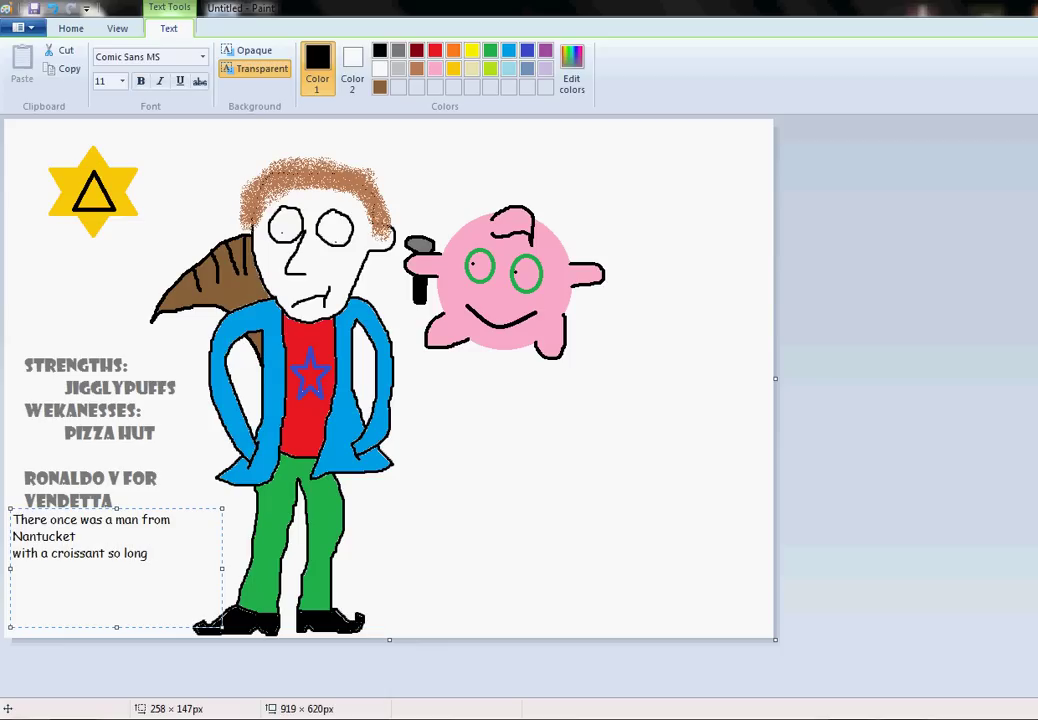
type("he could")
type("Skyrim")
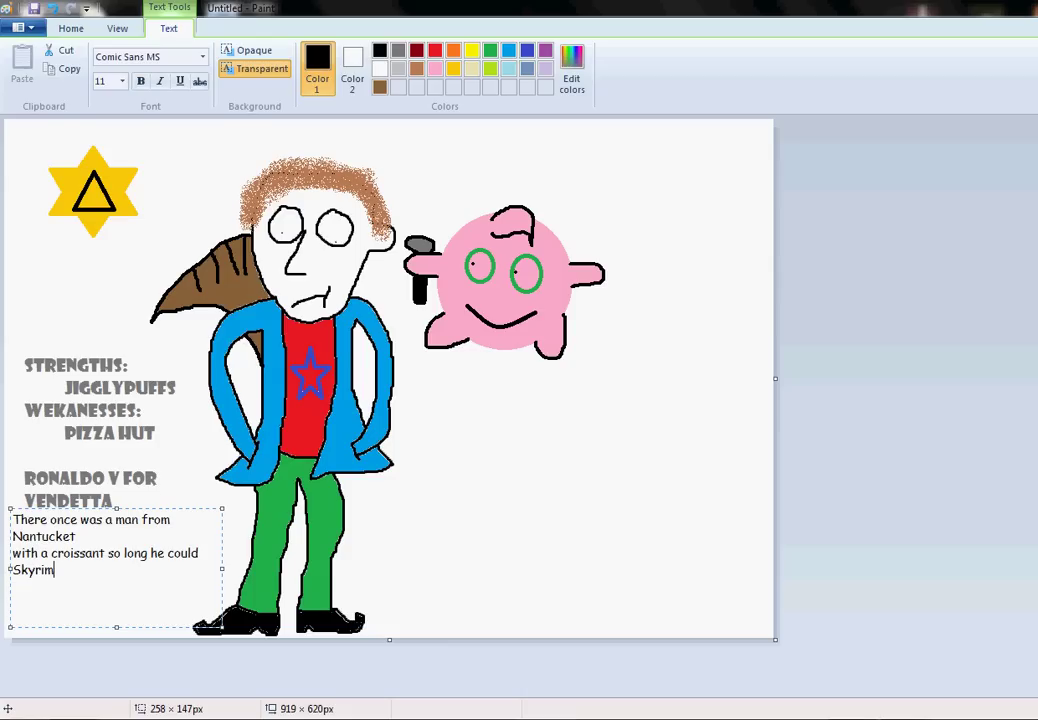
type(".")
Add the line "He is also sexually attracted to Obama." and place the finished text on the canvas
key("Return")
type("He is also sexually a")
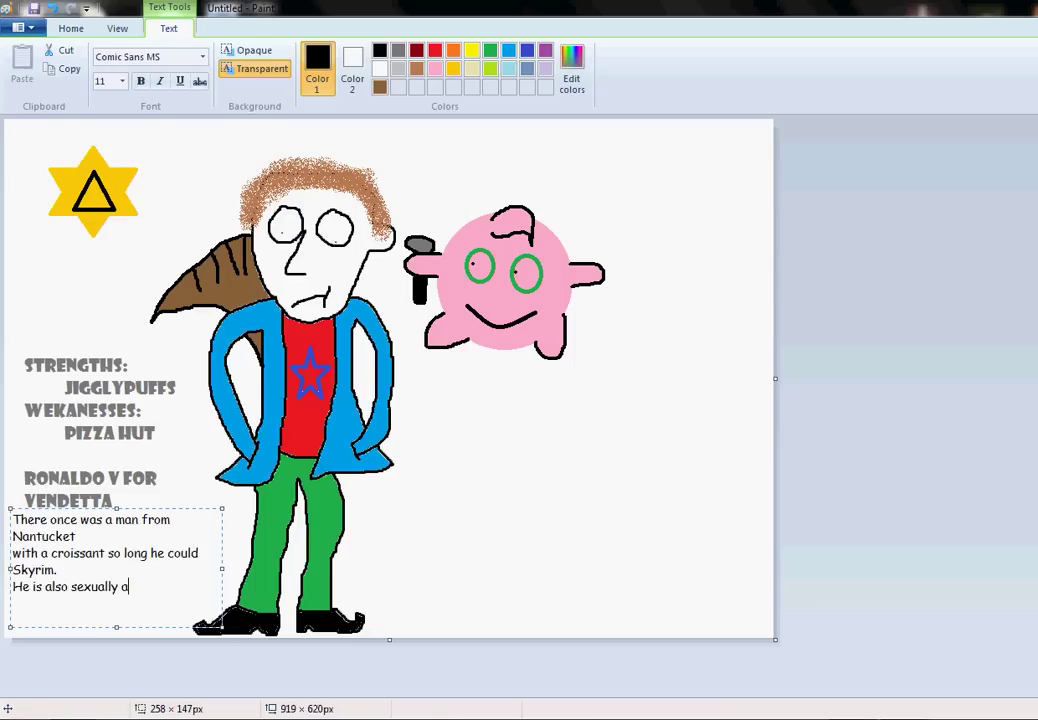
type("ttracted to Obama.")
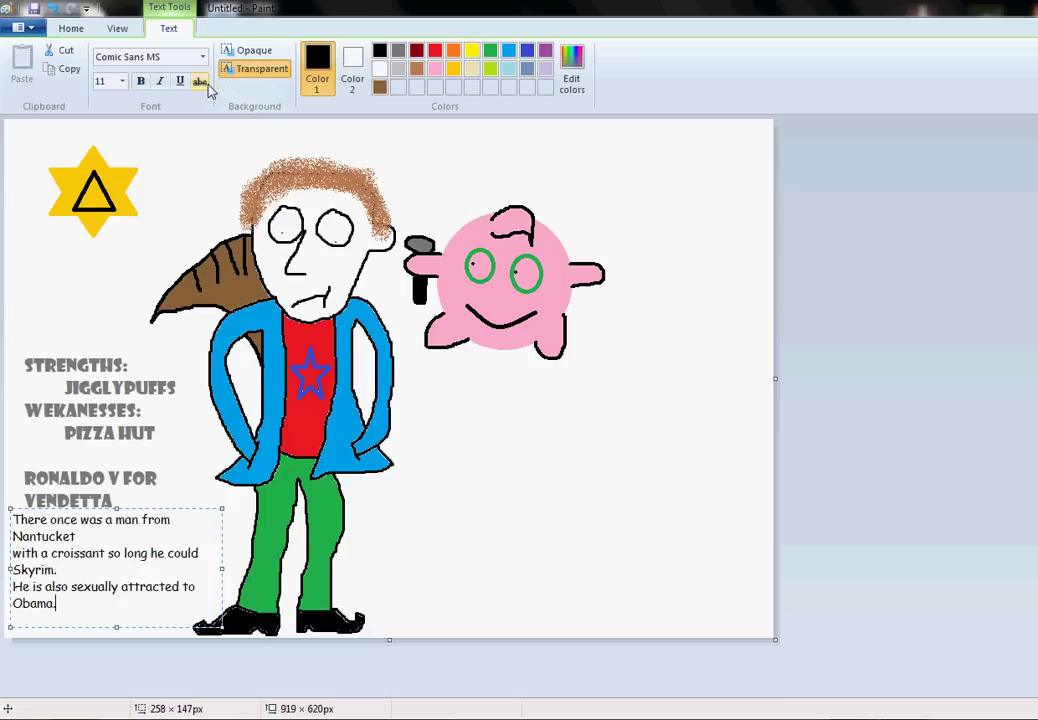
left_click(131, 276)
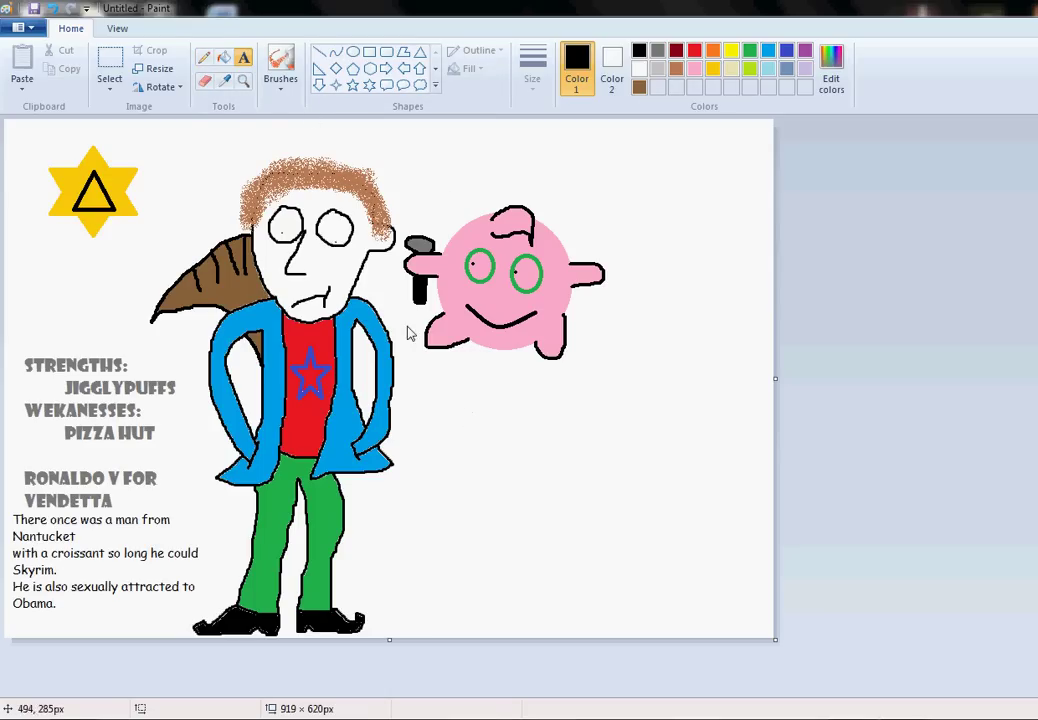
Draw two small eyes, a nose and a mouth below the pink character with the plain black brush at the second-thickest size
left_click(204, 58)
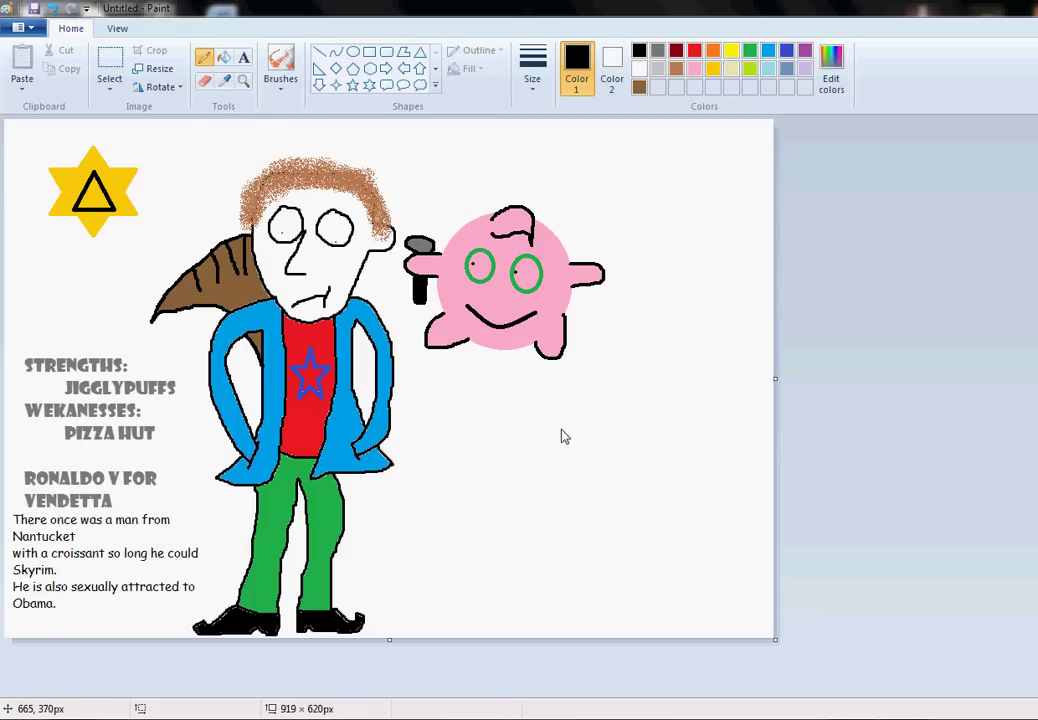
left_click(278, 58)
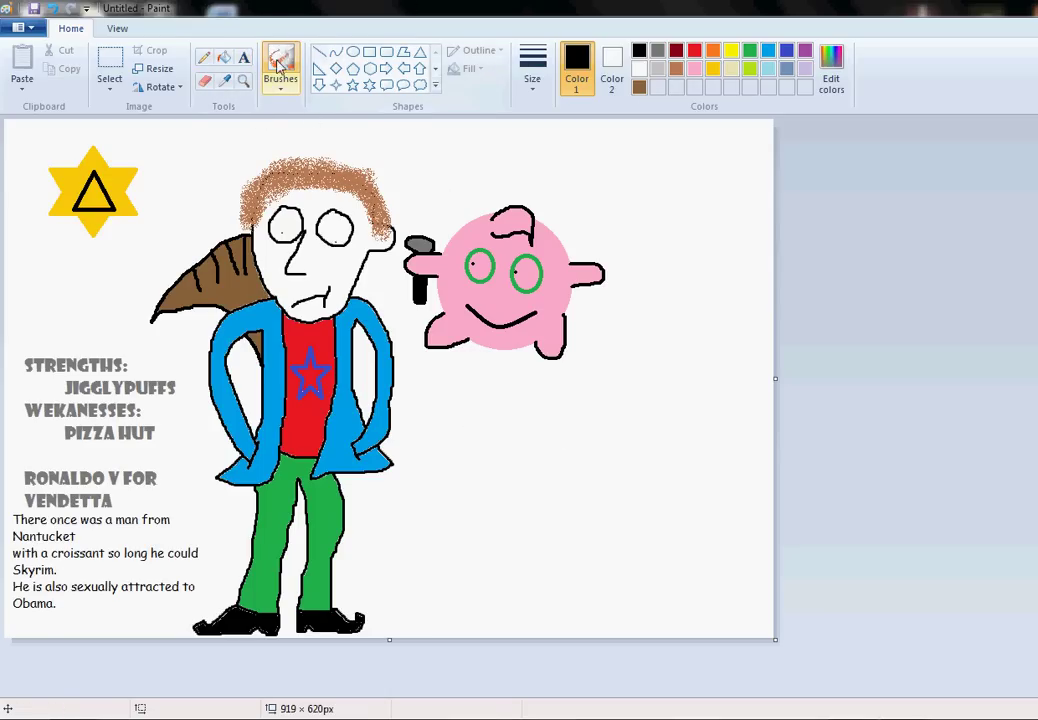
left_click(280, 87)
left_click(283, 116)
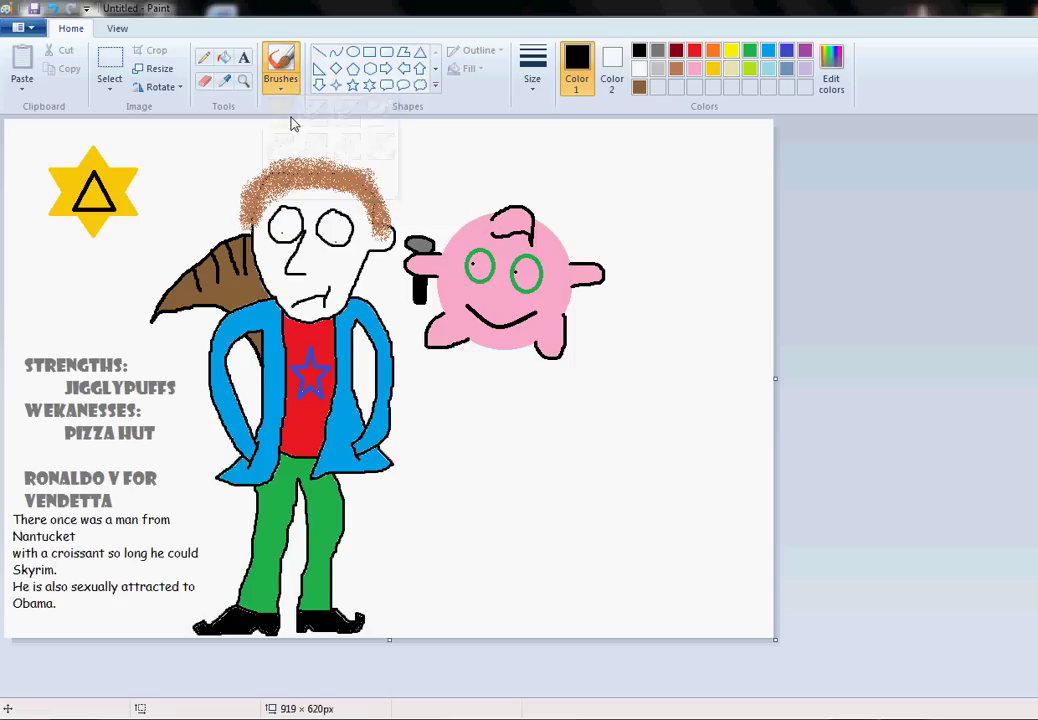
left_click(534, 72)
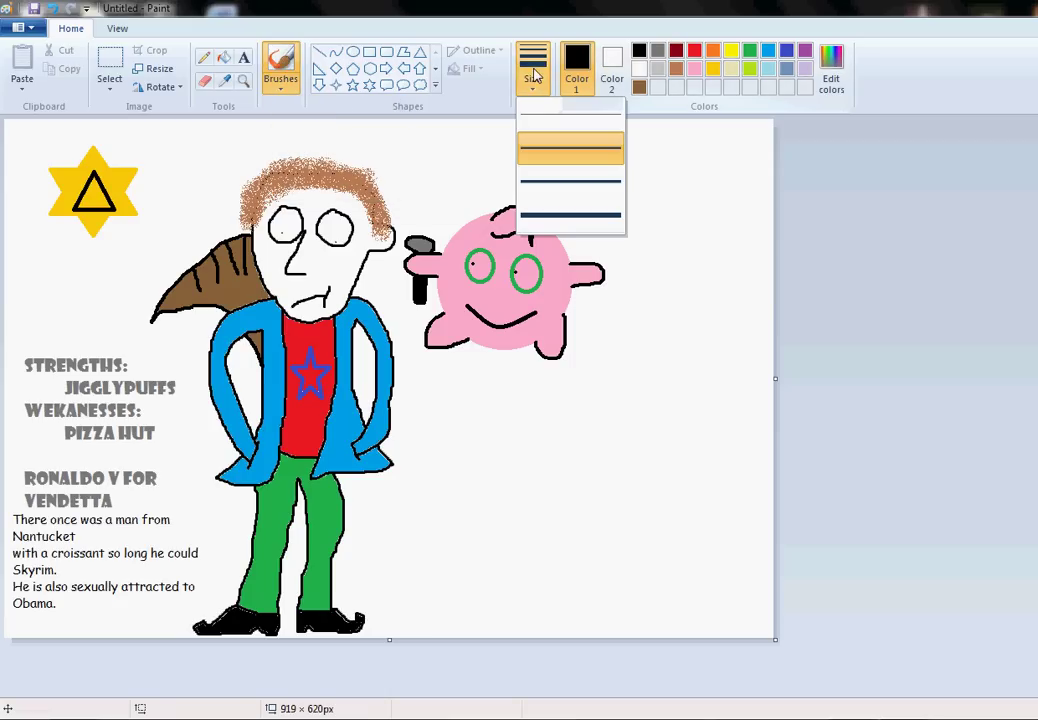
left_click(548, 181)
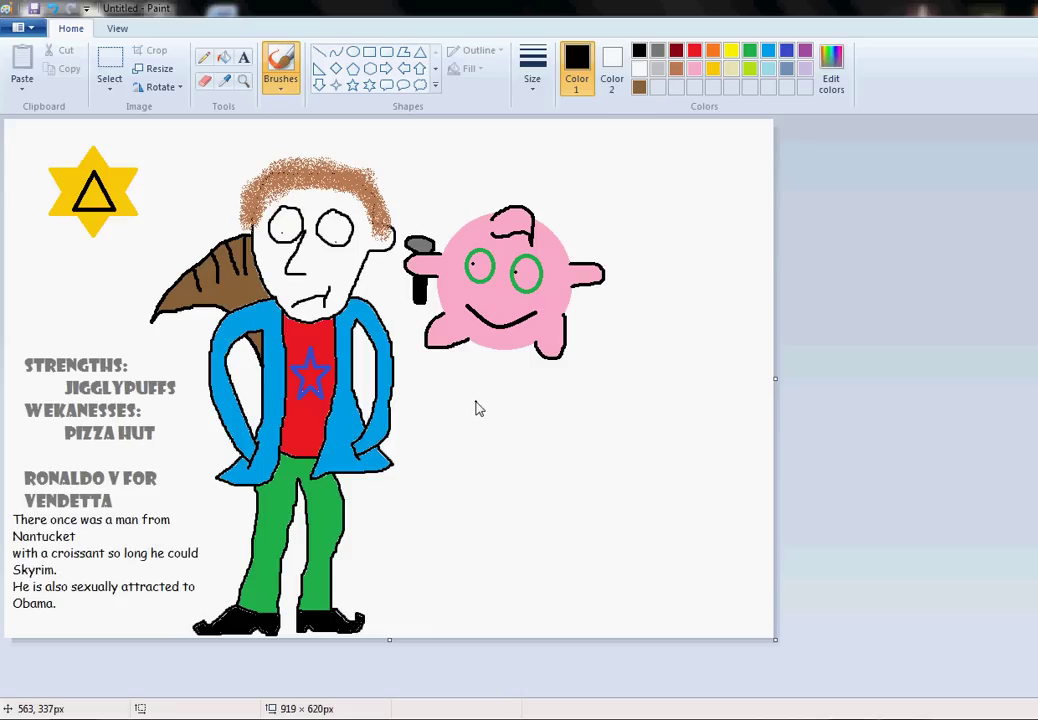
mouse_move(476, 408)
left_mouse_down()
mouse_move(475, 424)
mouse_move(493, 417)
mouse_move(480, 409)
left_mouse_up()
mouse_move(526, 407)
left_mouse_down()
mouse_move(517, 425)
mouse_move(531, 423)
mouse_move(526, 416)
left_mouse_up()
mouse_move(495, 425)
left_mouse_down()
mouse_move(490, 436)
mouse_move(497, 430)
left_mouse_up()
mouse_move(502, 446)
left_mouse_down()
mouse_move(512, 447)
mouse_move(500, 456)
left_mouse_up()
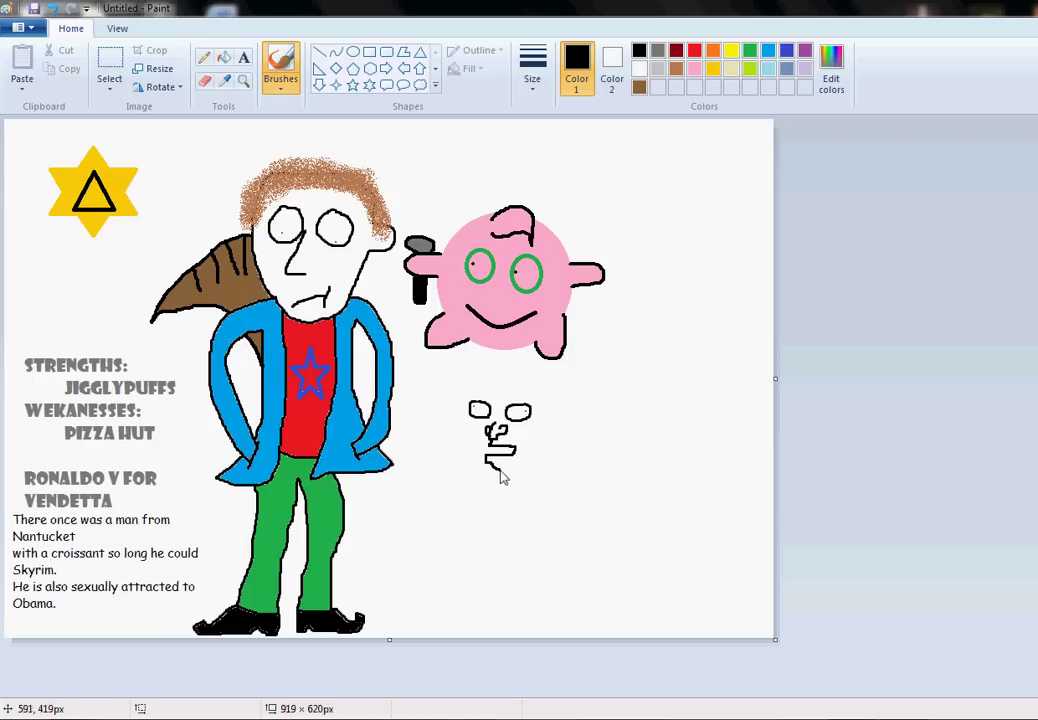
Outline the small head around the face with an ear and a pointed hairline, and fill the hair with black
mouse_move(487, 458)
left_mouse_down()
mouse_move(515, 468)
mouse_move(548, 430)
mouse_move(532, 399)
mouse_move(500, 382)
mouse_move(470, 418)
left_mouse_up()
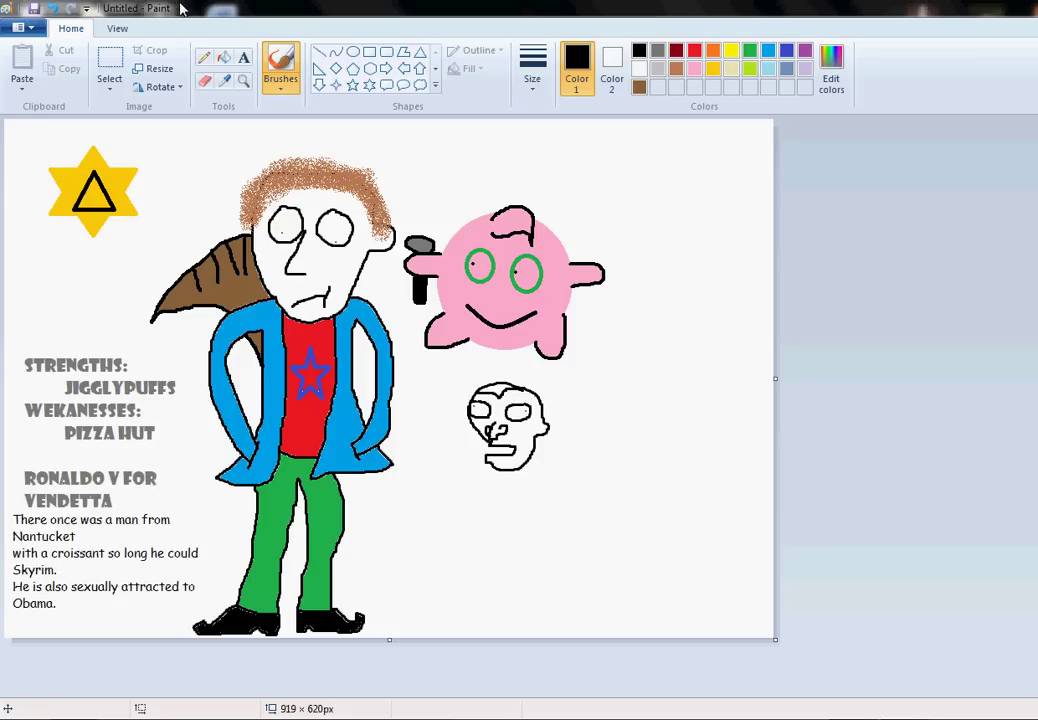
left_click(230, 61)
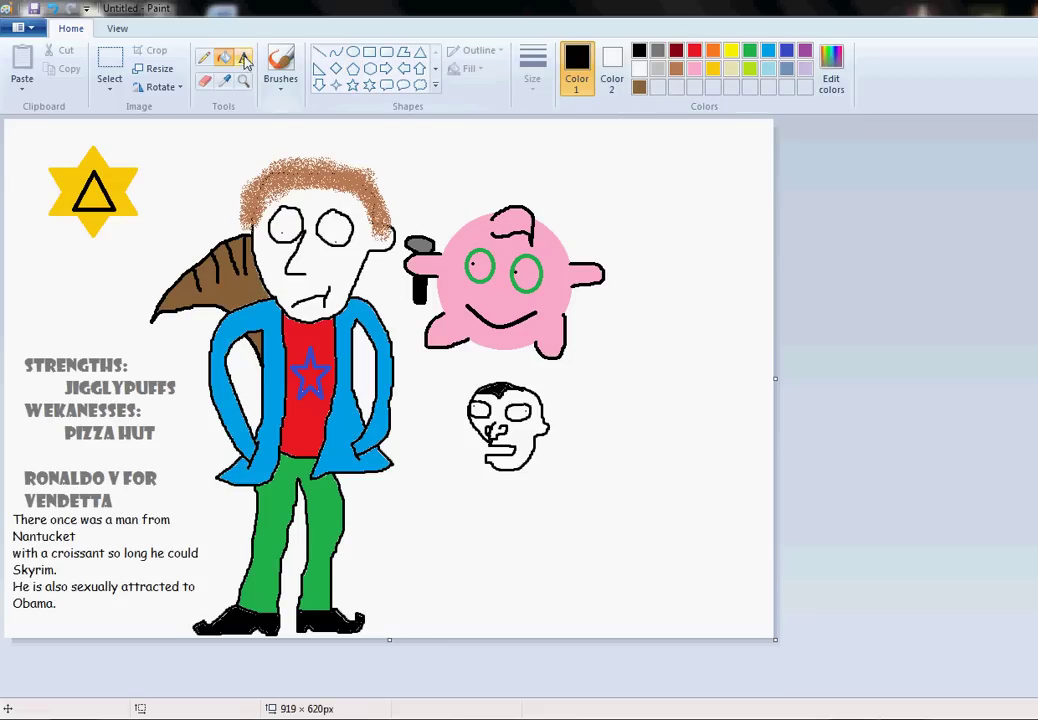
Try to draw a V-shaped neckline below the small head with the black crayon brush, and undo it
left_click(293, 90)
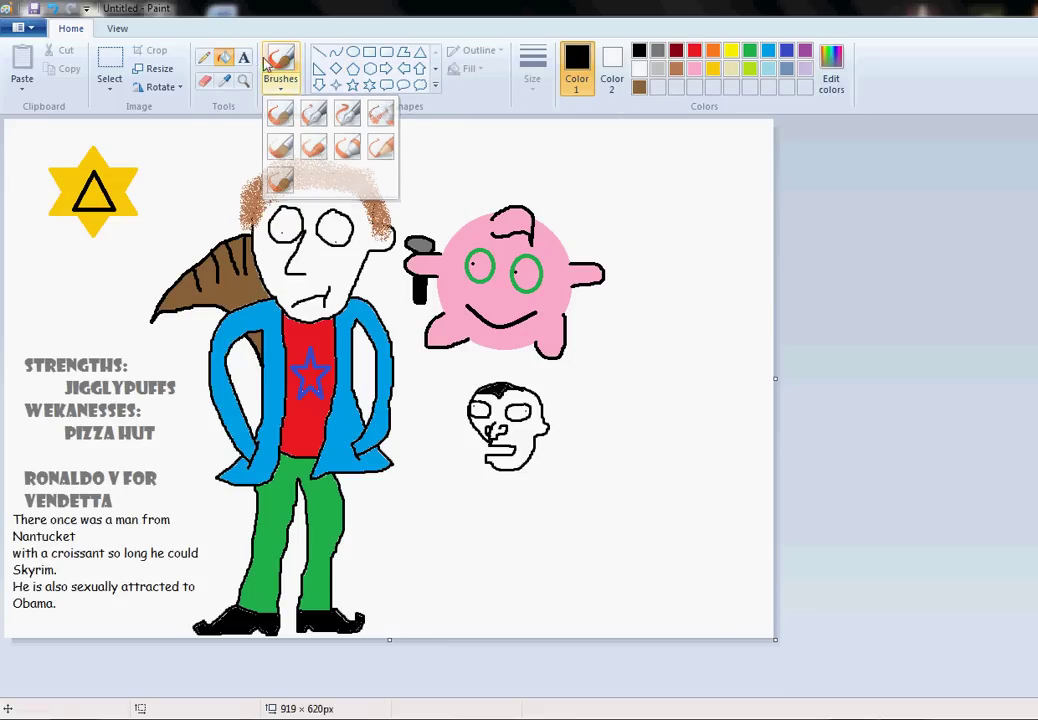
left_click(313, 109)
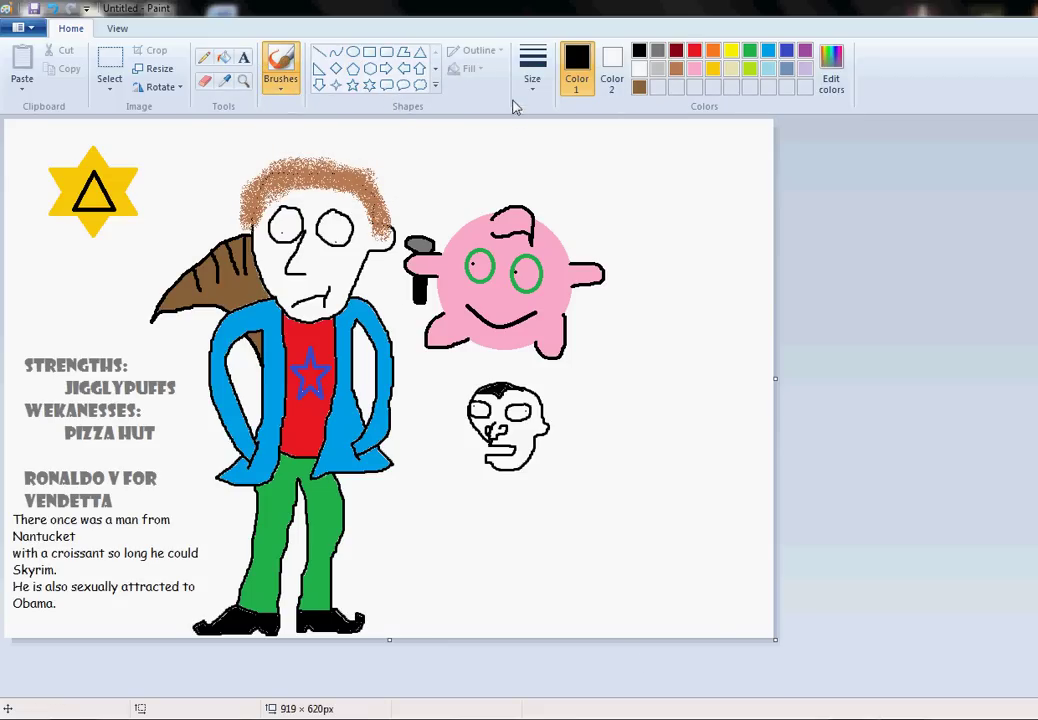
left_click(281, 86)
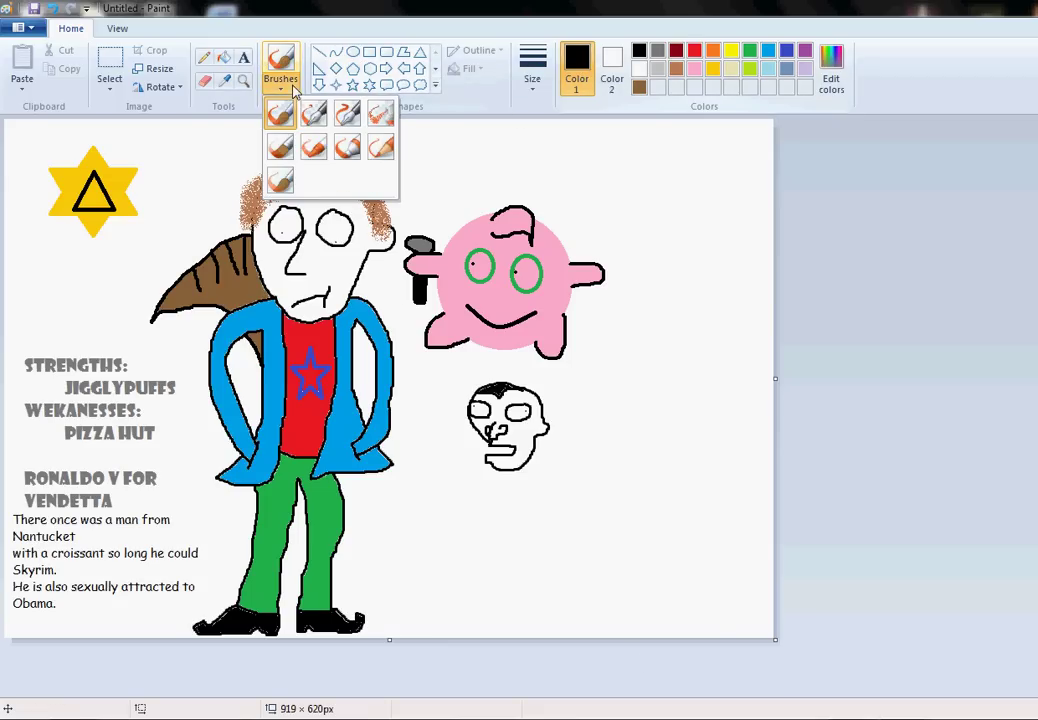
left_click(314, 150)
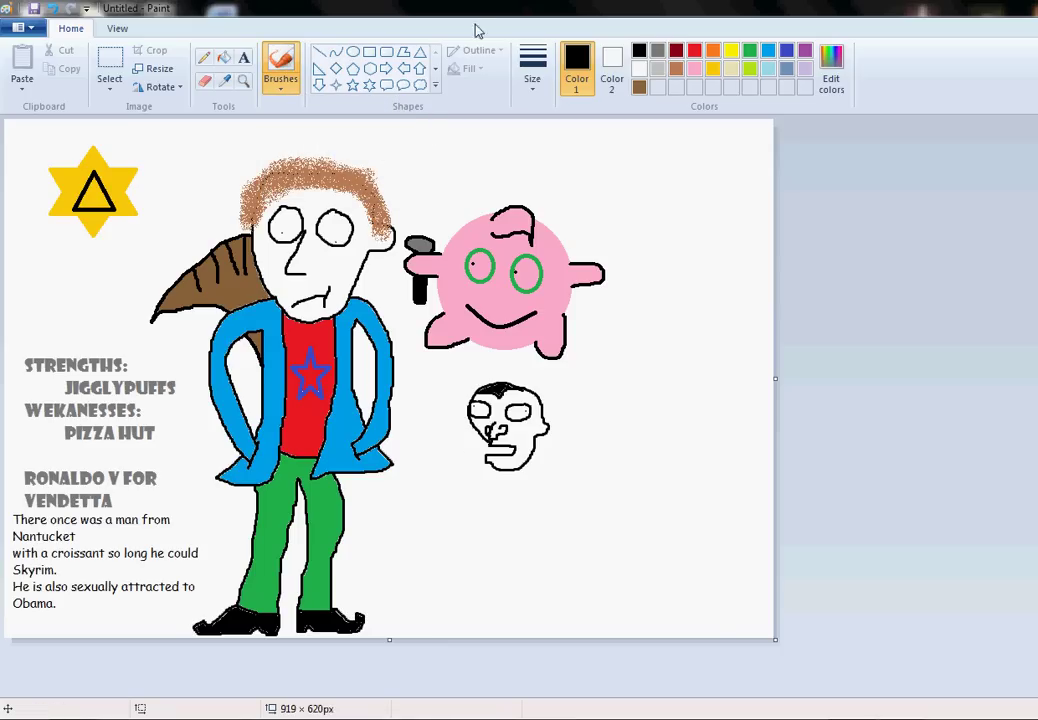
left_click(530, 88)
left_click(542, 125)
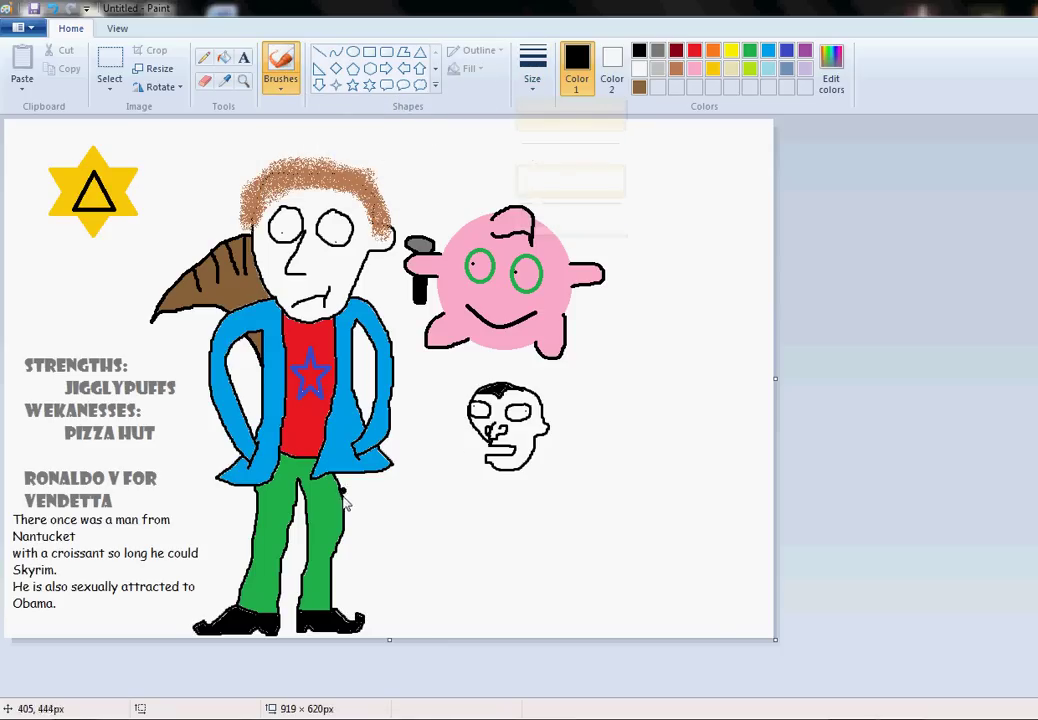
mouse_move(549, 423)
left_mouse_down()
mouse_move(498, 487)
mouse_move(505, 509)
mouse_move(521, 476)
left_mouse_up()
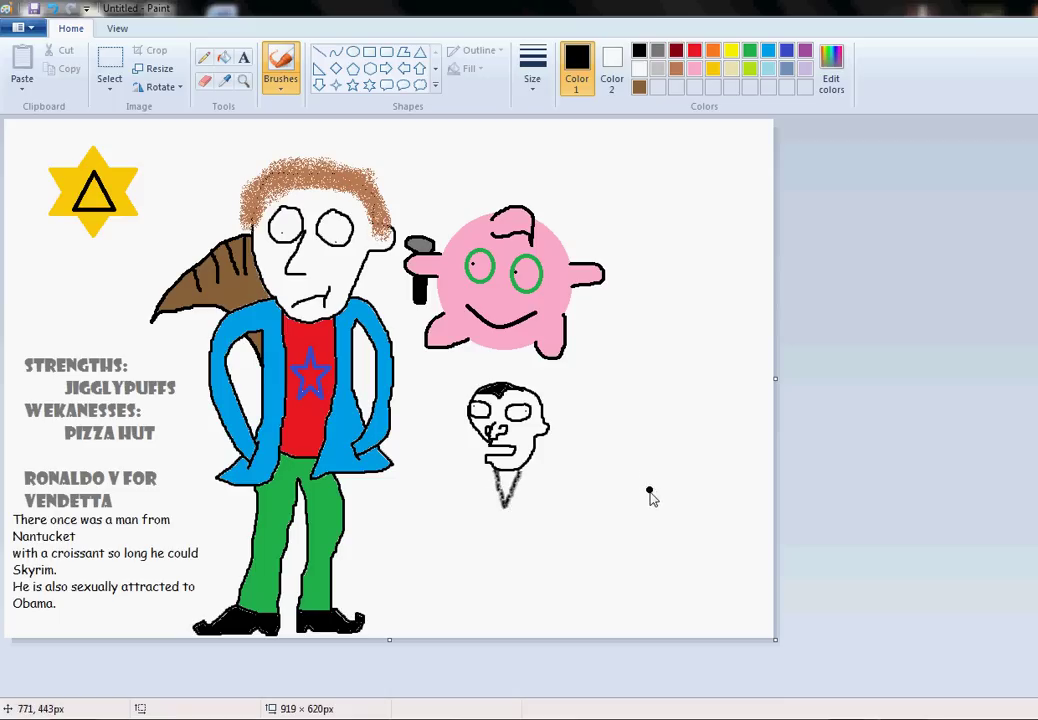
key("ctrl+z")
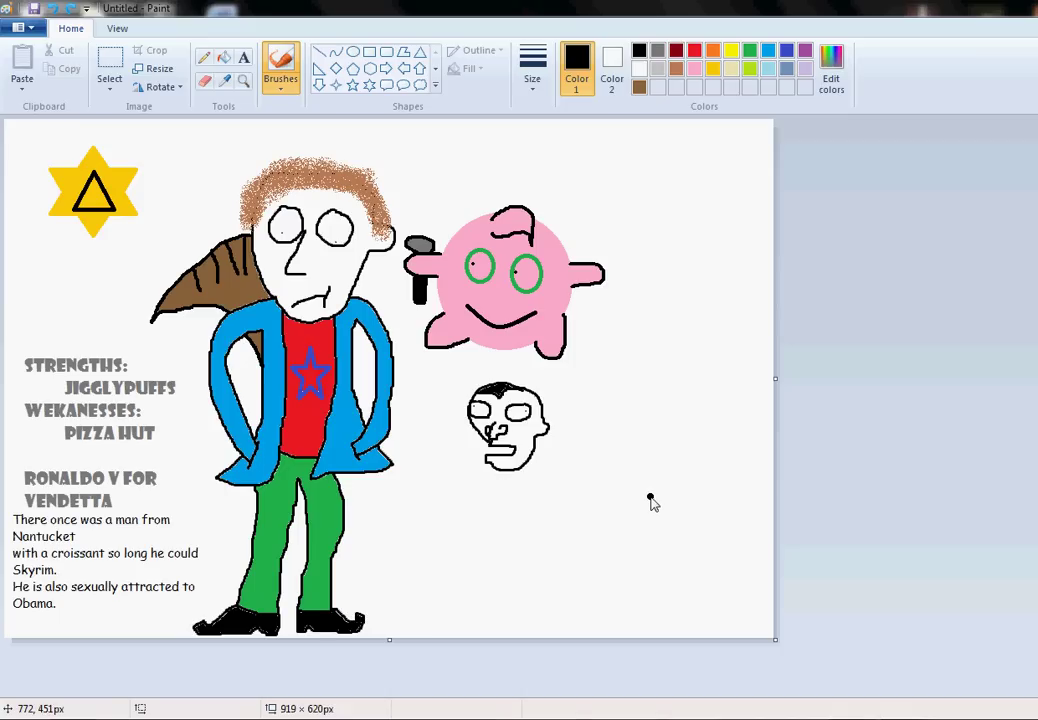
Try out the oil brush and the first calligraphy brush with black strokes around the man's head, undoing each stroke
left_click(283, 87)
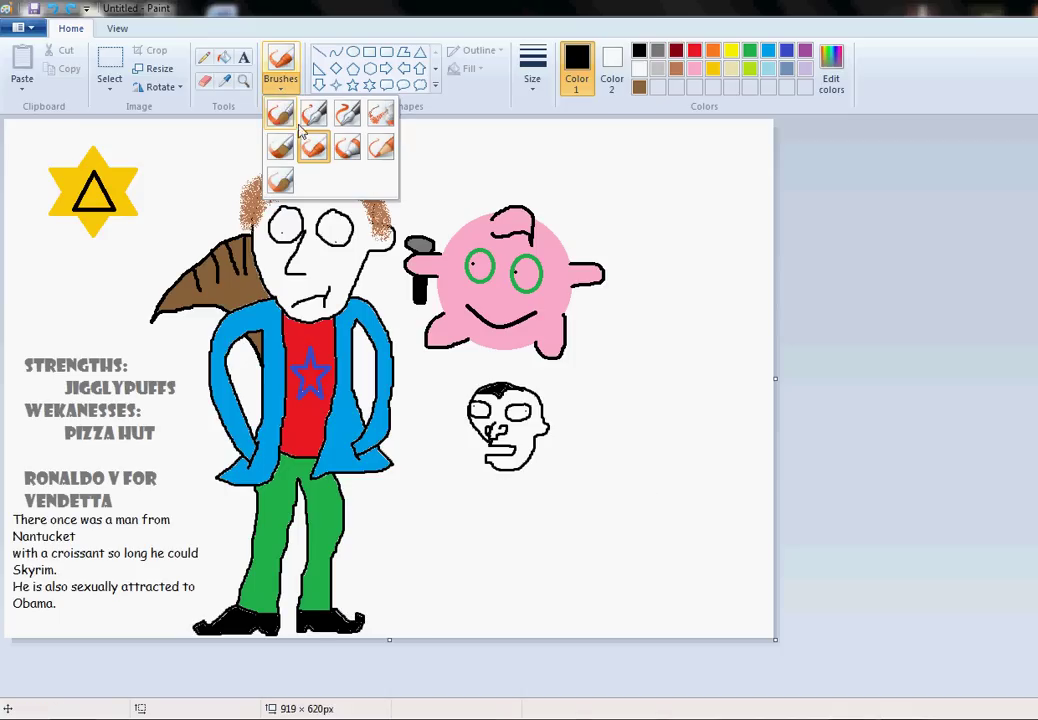
left_click(293, 121)
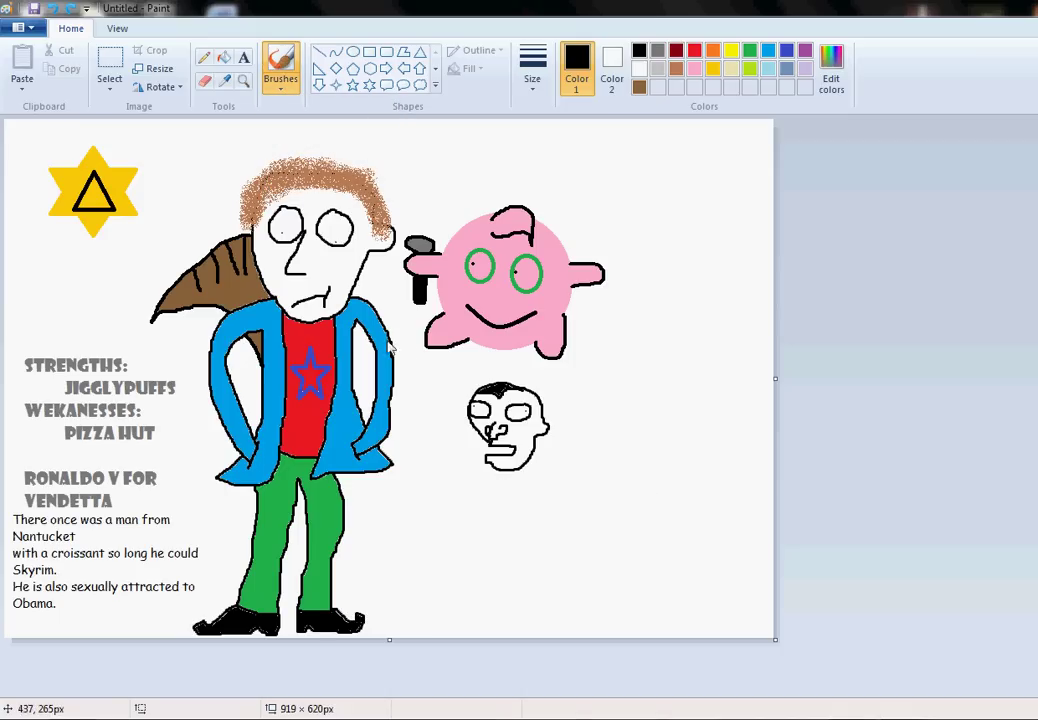
left_click(281, 72)
left_click(240, 178)
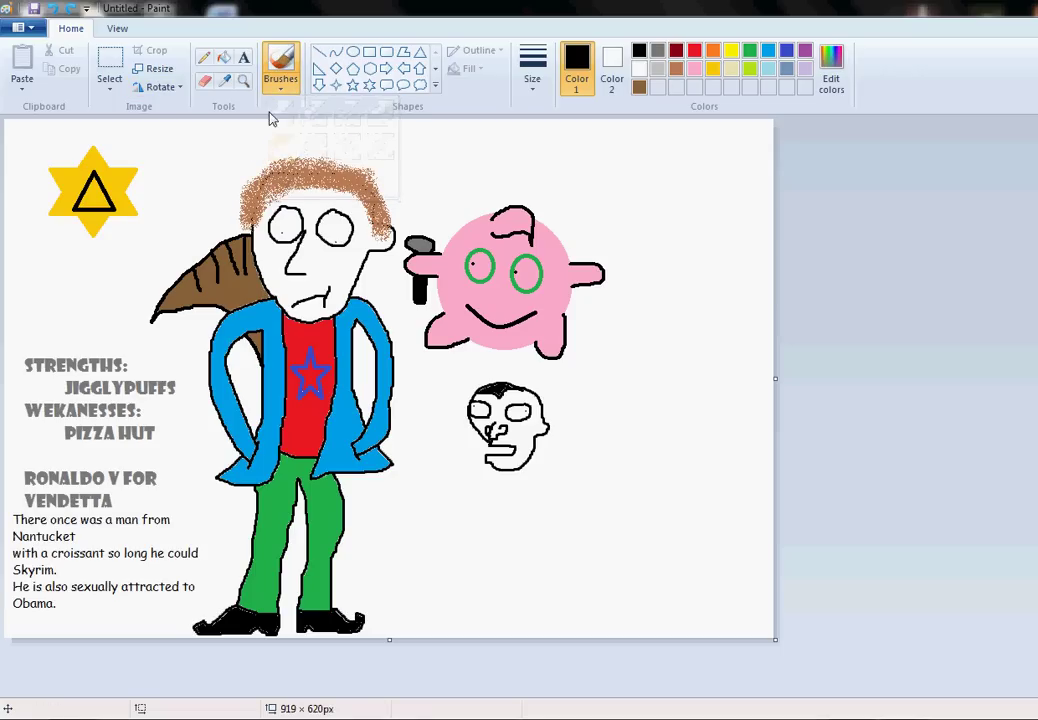
left_click_drag(260, 138, 448, 138)
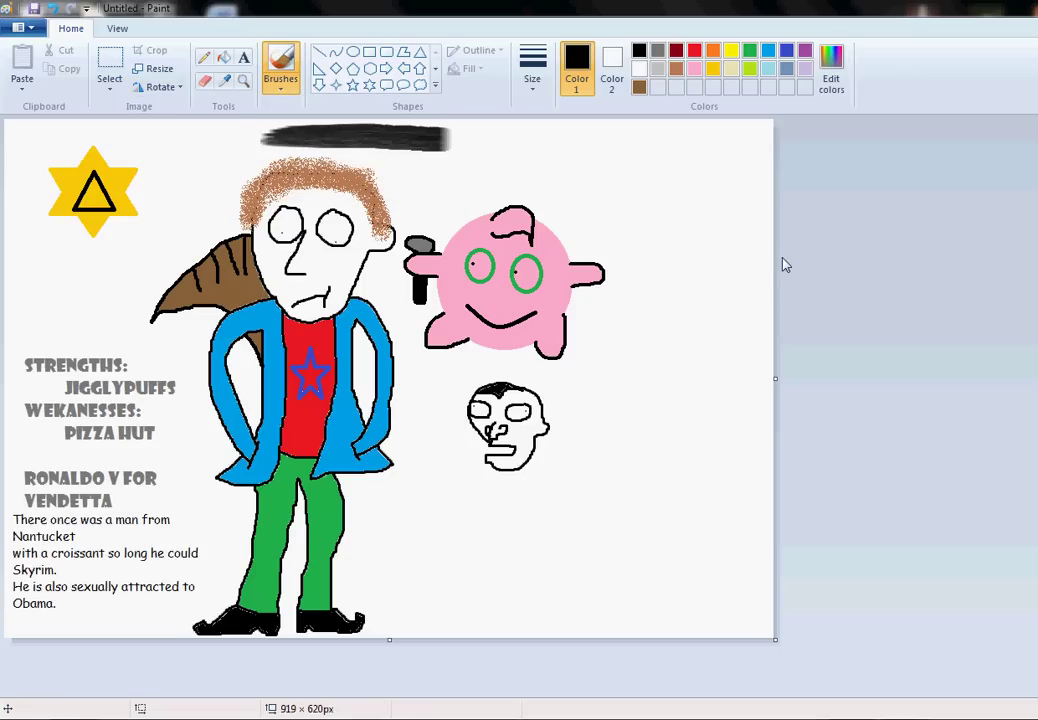
key("ctrl+z")
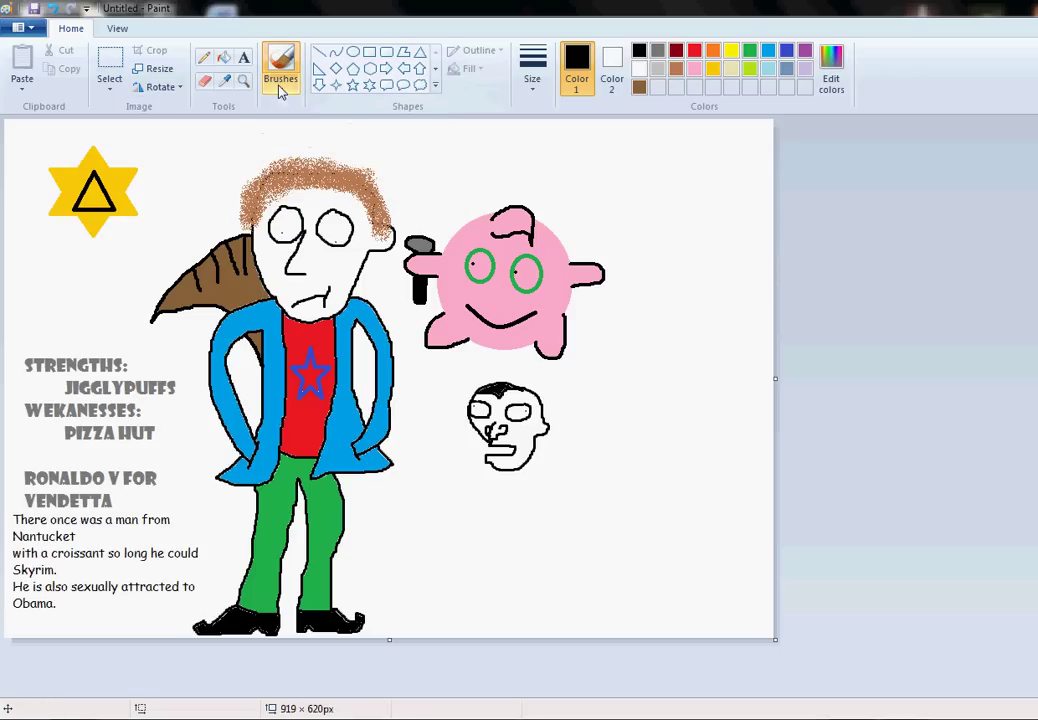
left_click(280, 90)
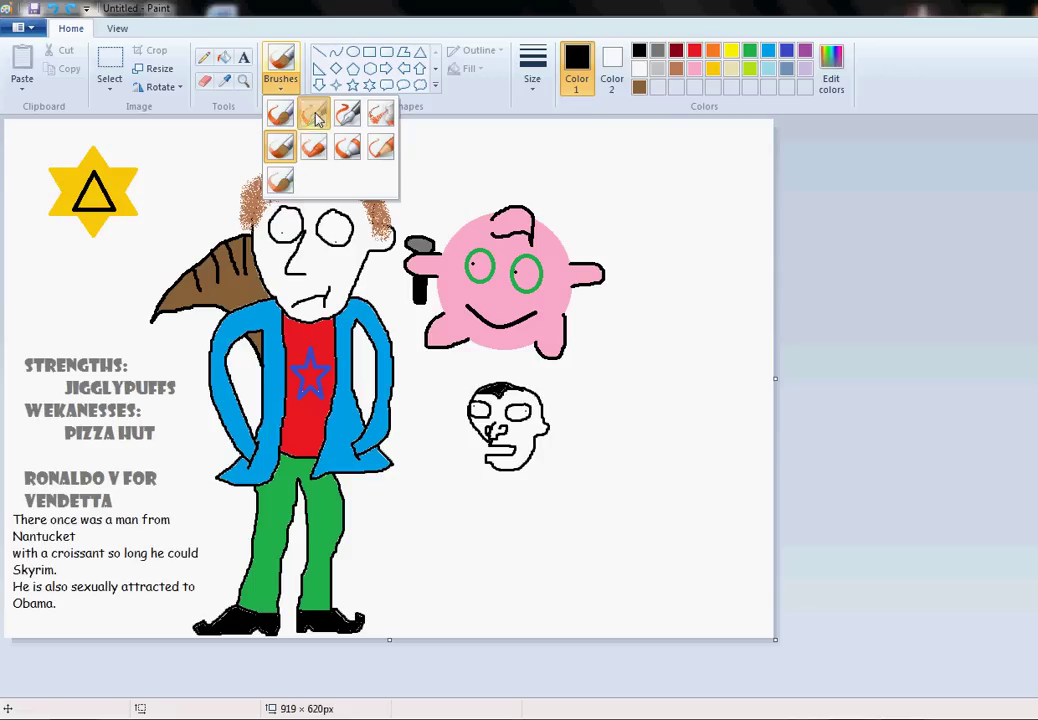
left_click(345, 145)
mouse_move(393, 148)
left_mouse_down()
mouse_move(429, 172)
mouse_move(447, 165)
mouse_move(432, 148)
mouse_move(427, 157)
mouse_move(459, 168)
mouse_move(435, 211)
left_mouse_up()
key("ctrl+z")
Try out the second calligraphy brush and the airbrush with black strokes above the pink character, undoing each stroke
left_click(275, 80)
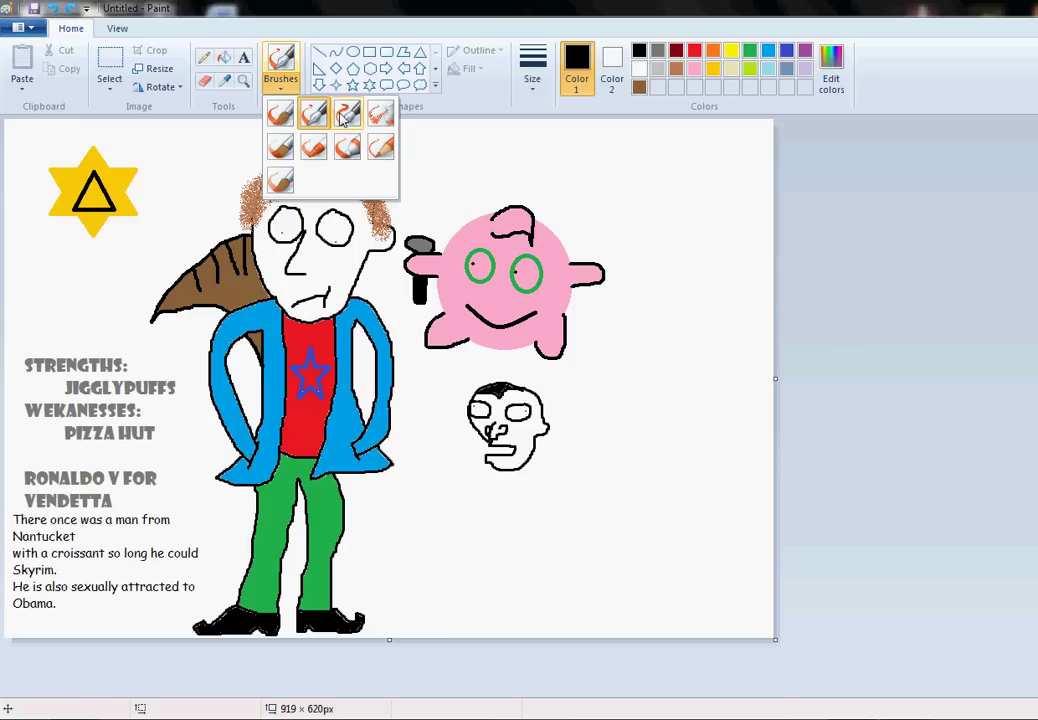
left_click(343, 120)
mouse_move(362, 139)
left_mouse_down()
mouse_move(421, 157)
mouse_move(414, 173)
mouse_move(405, 160)
mouse_move(457, 155)
mouse_move(436, 133)
left_mouse_up()
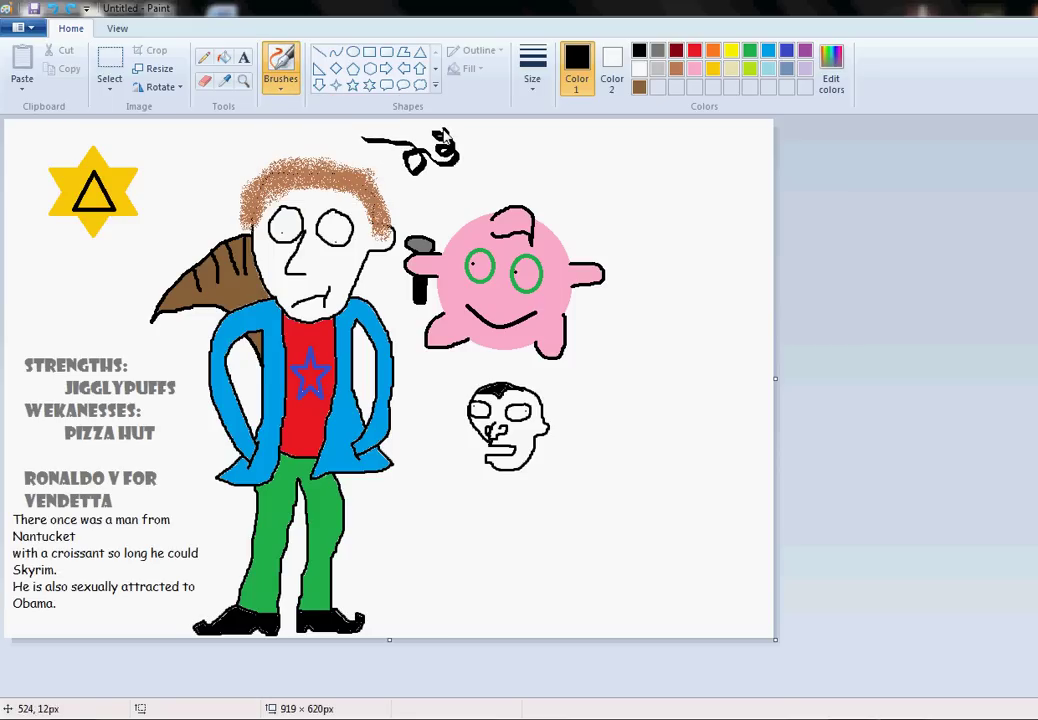
key("ctrl+z")
left_click(279, 85)
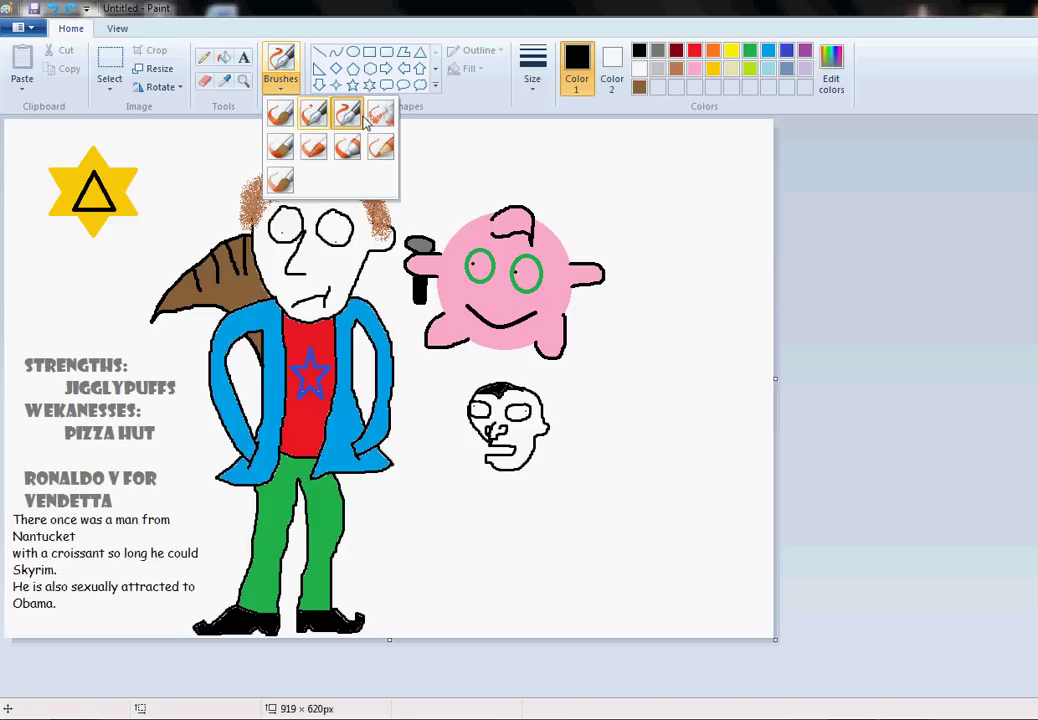
left_click(378, 120)
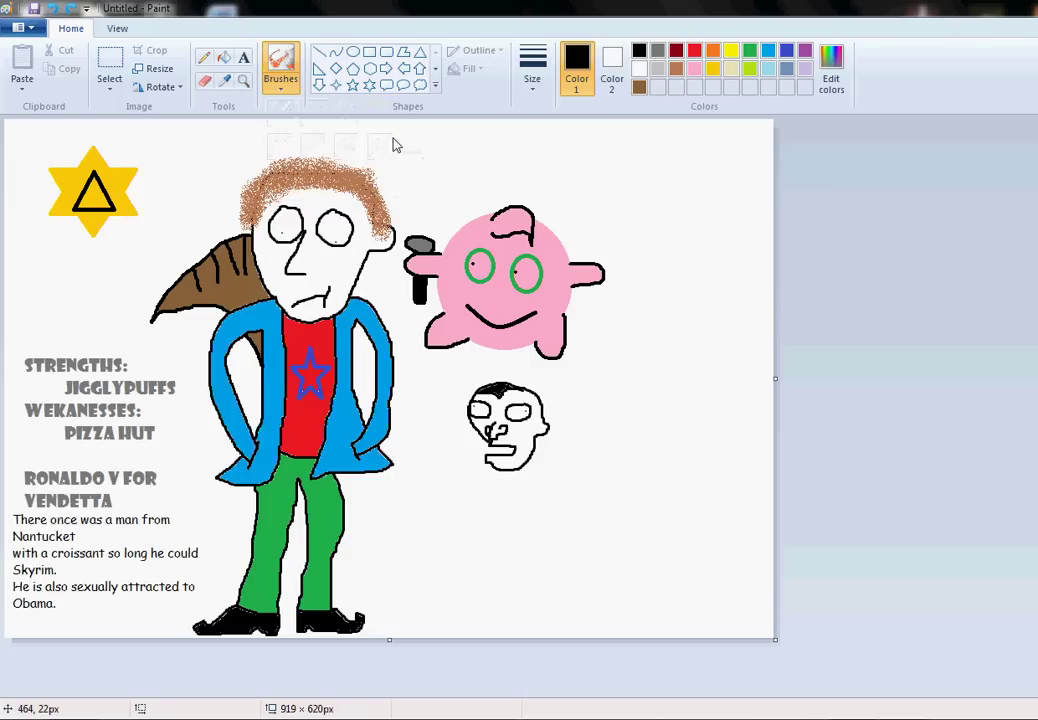
mouse_move(385, 133)
left_mouse_down()
mouse_move(512, 156)
mouse_move(455, 160)
left_mouse_up()
key("ctrl+z")
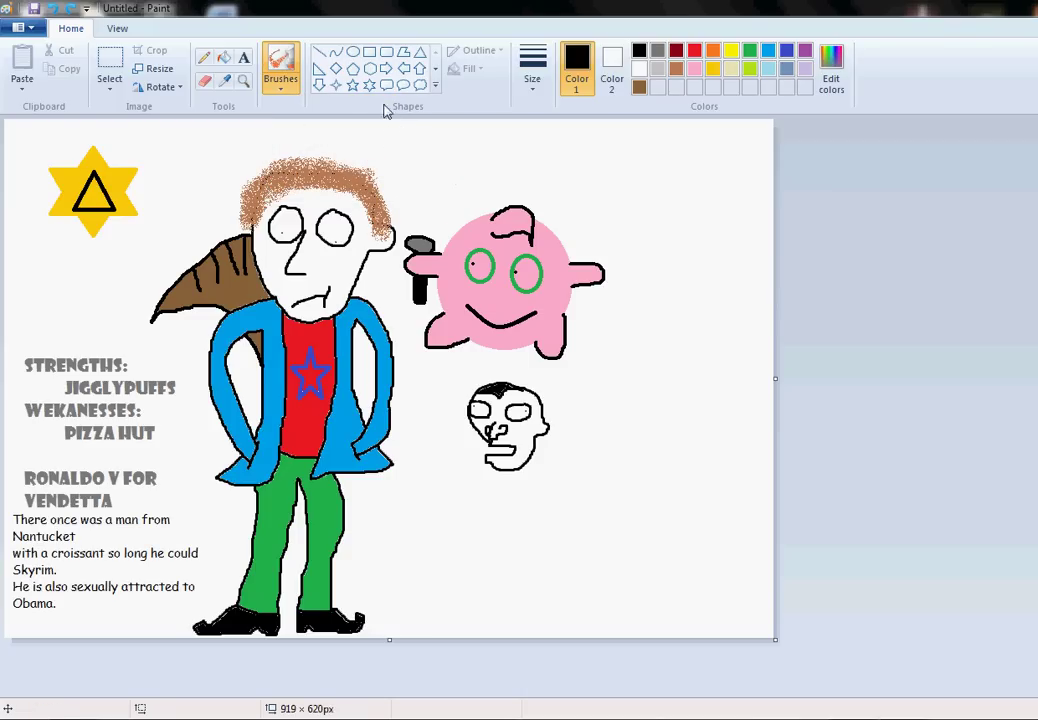
Outline a long snake-like creature curving over and around the pink character with the black natural pencil brush
left_click(279, 80)
left_click(385, 147)
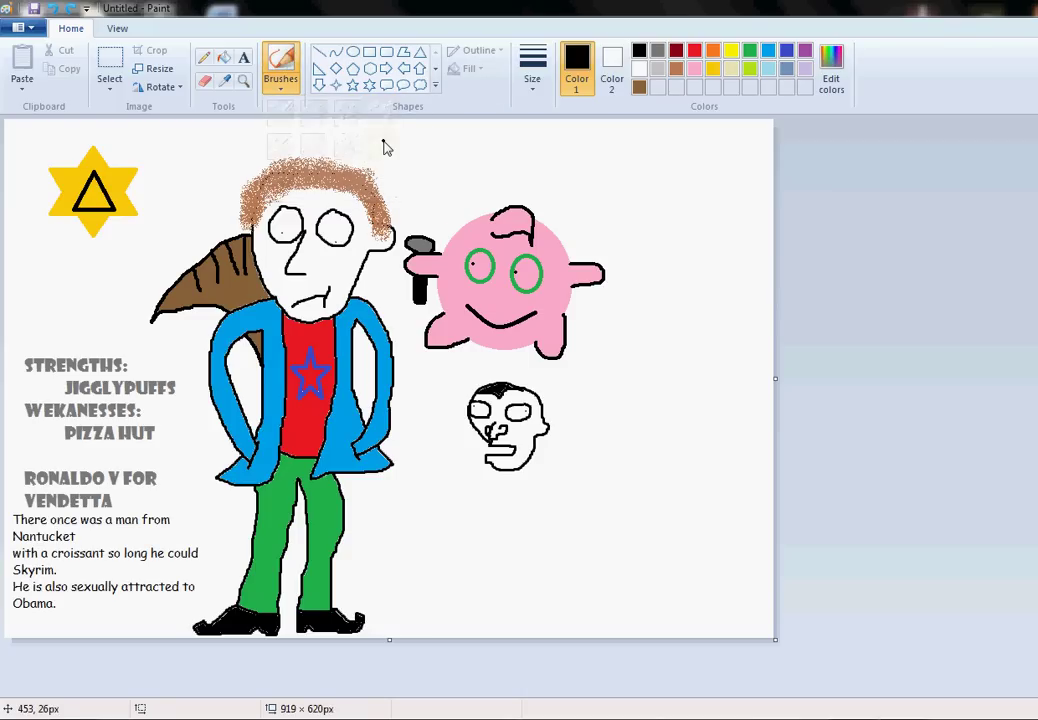
mouse_move(385, 147)
left_mouse_down()
mouse_move(416, 188)
mouse_move(437, 196)
mouse_move(461, 182)
mouse_move(527, 179)
mouse_move(597, 216)
mouse_move(620, 288)
mouse_move(591, 342)
mouse_move(563, 364)
mouse_move(478, 372)
left_mouse_up()
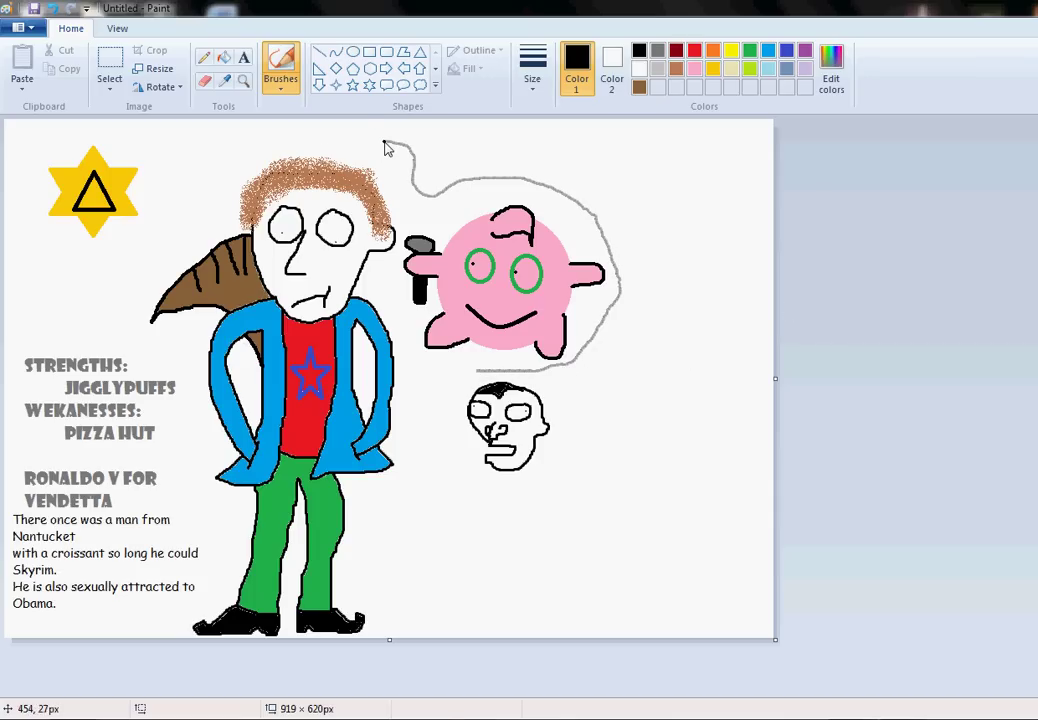
mouse_move(384, 141)
left_mouse_down()
mouse_move(408, 127)
mouse_move(424, 147)
mouse_move(432, 194)
mouse_move(487, 168)
mouse_move(584, 192)
mouse_move(641, 258)
mouse_move(644, 312)
mouse_move(603, 360)
mouse_move(488, 377)
left_mouse_up()
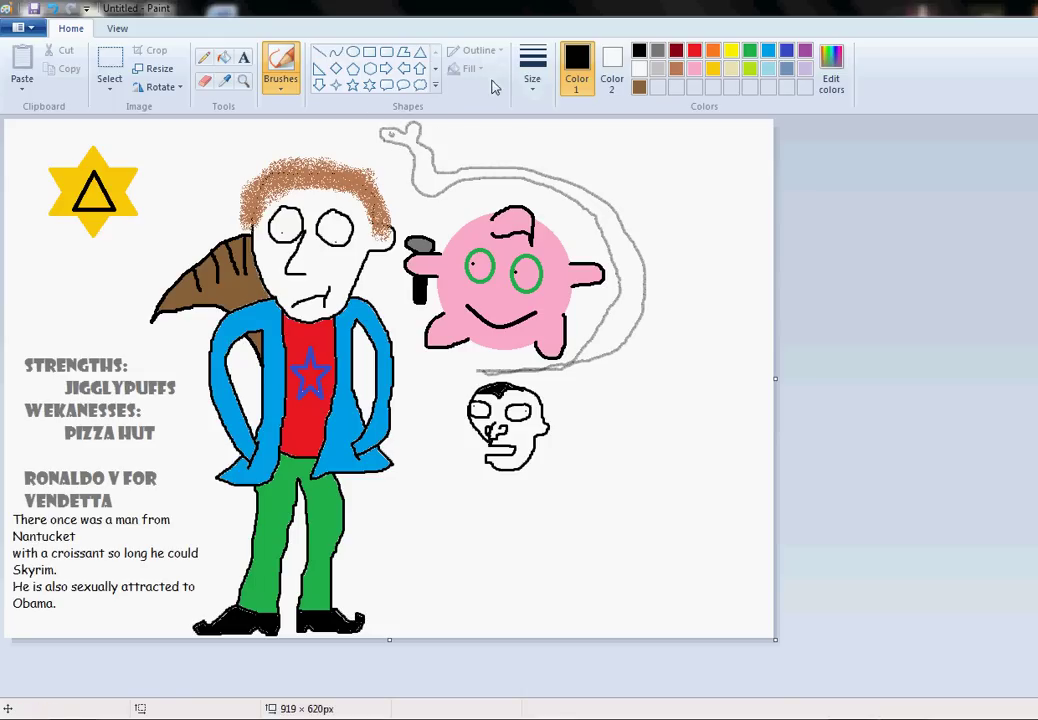
Fill the long curved creature around the pink character with green
left_click(223, 57)
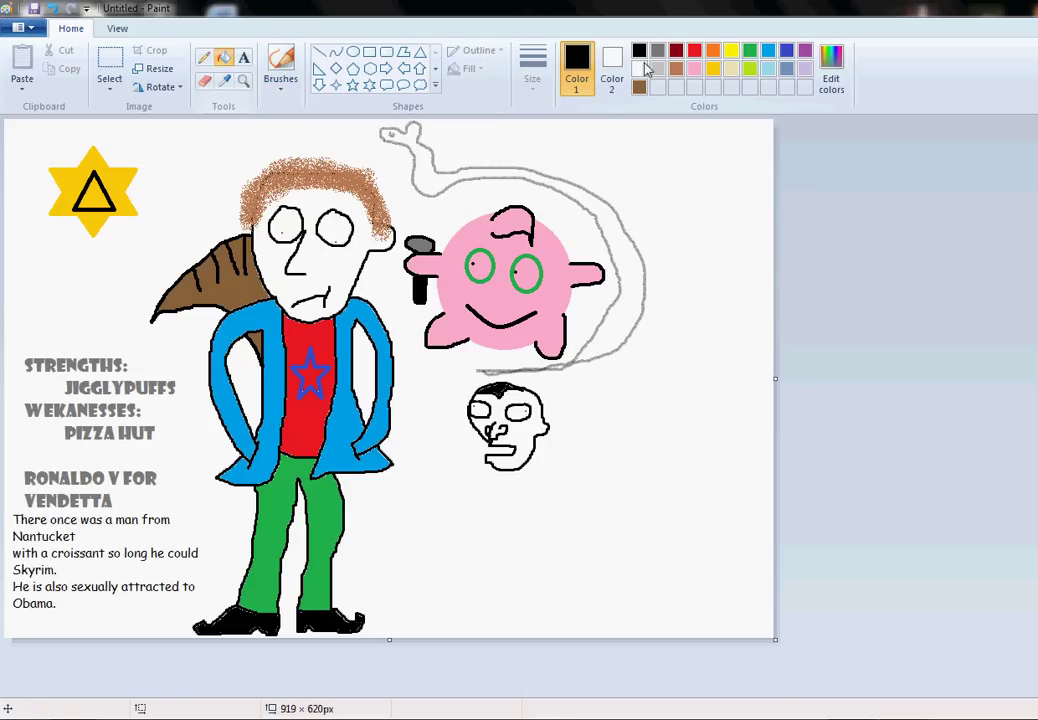
left_click(749, 50)
left_click(618, 310)
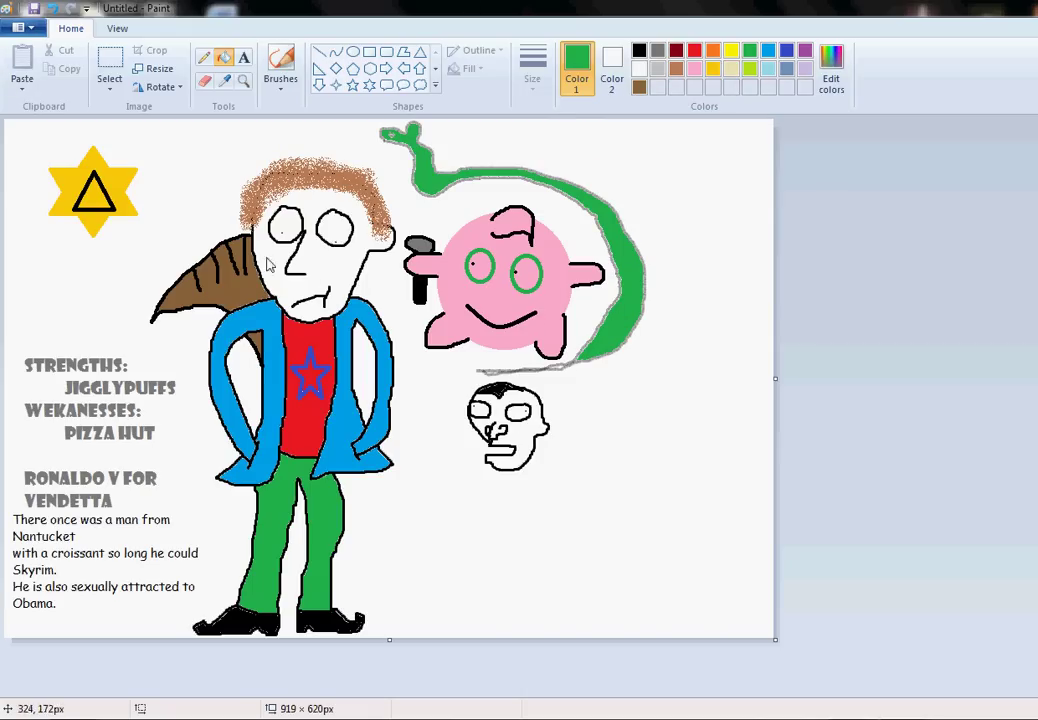
Try a thick black marker stroke beside the green creature, and undo it
left_click(272, 82)
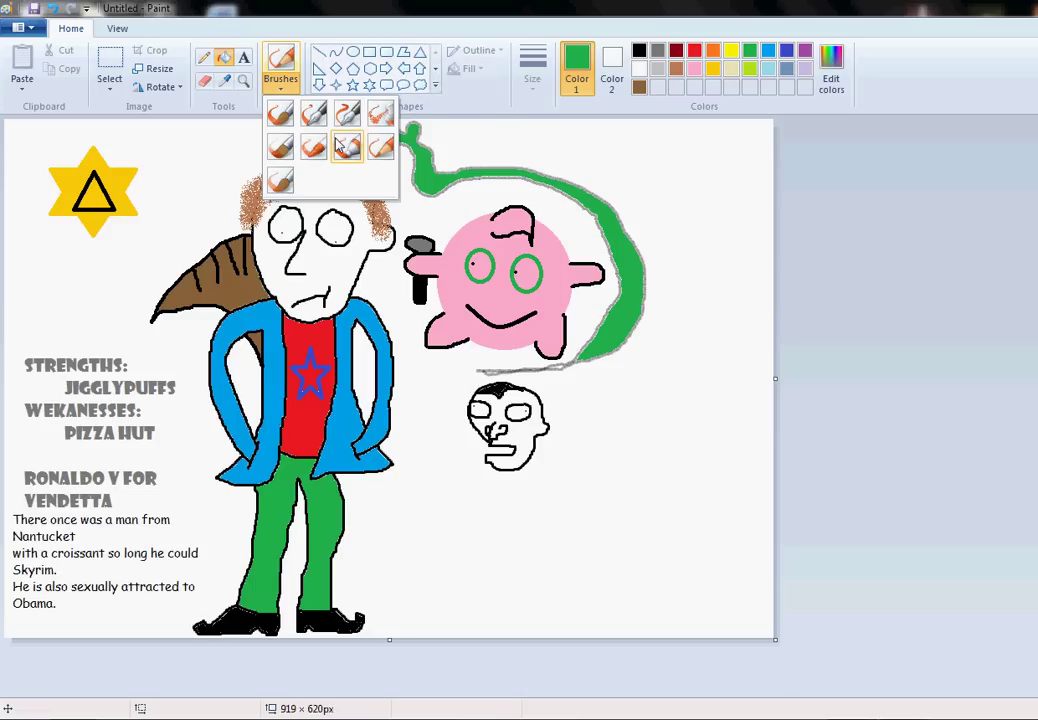
left_click(281, 118)
left_click(639, 50)
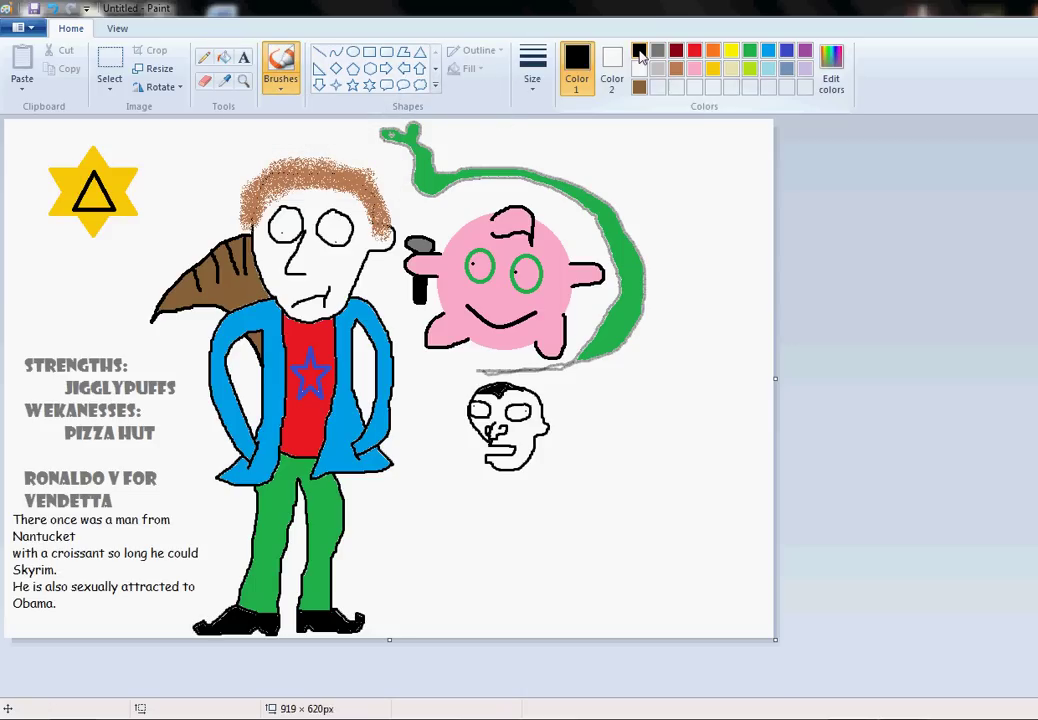
mouse_move(583, 148)
left_mouse_down()
mouse_move(615, 153)
mouse_move(619, 190)
mouse_move(663, 198)
mouse_move(686, 231)
mouse_move(708, 308)
mouse_move(642, 502)
mouse_move(652, 413)
mouse_move(690, 382)
mouse_move(631, 485)
mouse_move(709, 540)
mouse_move(646, 395)
mouse_move(829, 331)
left_mouse_up()
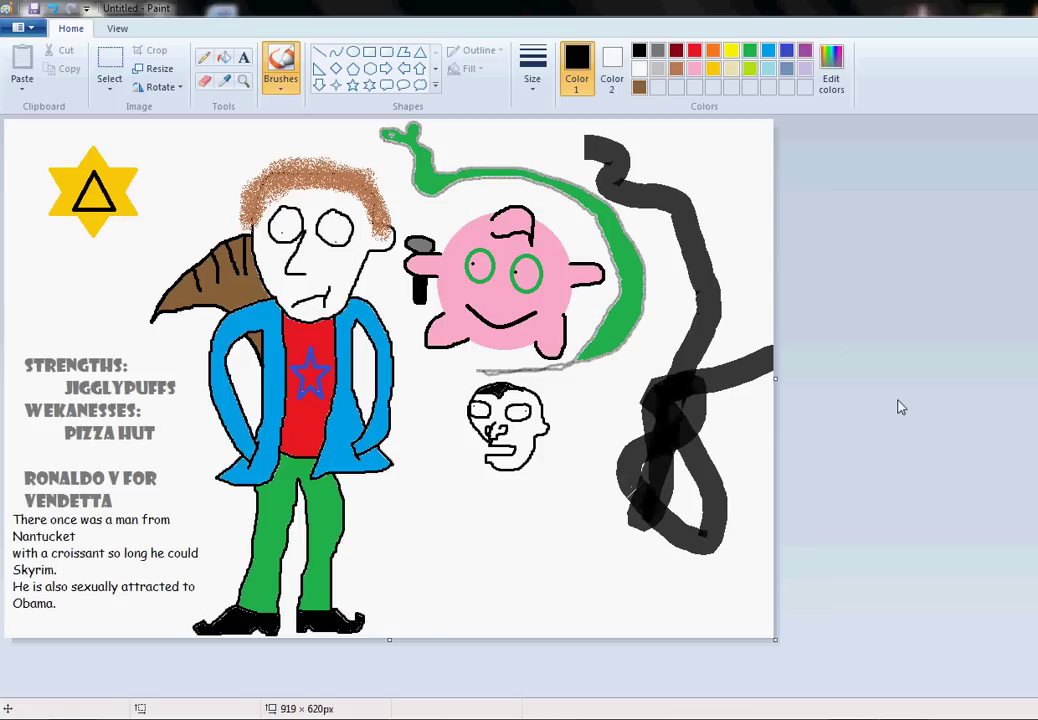
key("ctrl+z")
Try a long black oil brush stroke down the canvas beside the green creature, and undo it
left_click(280, 80)
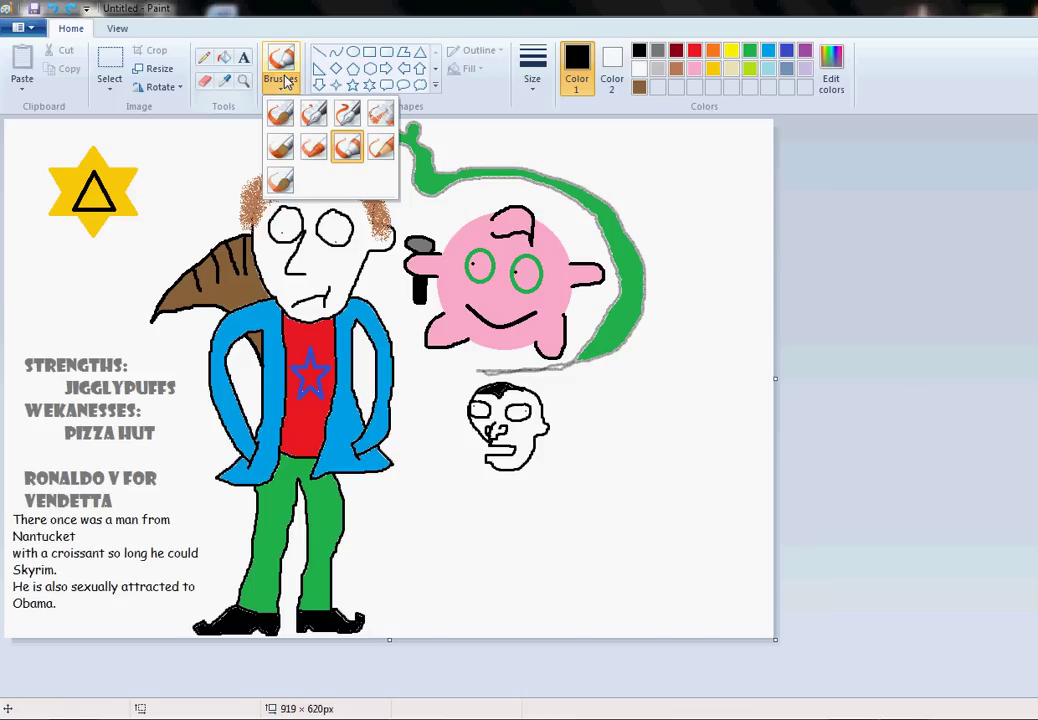
left_click(316, 148)
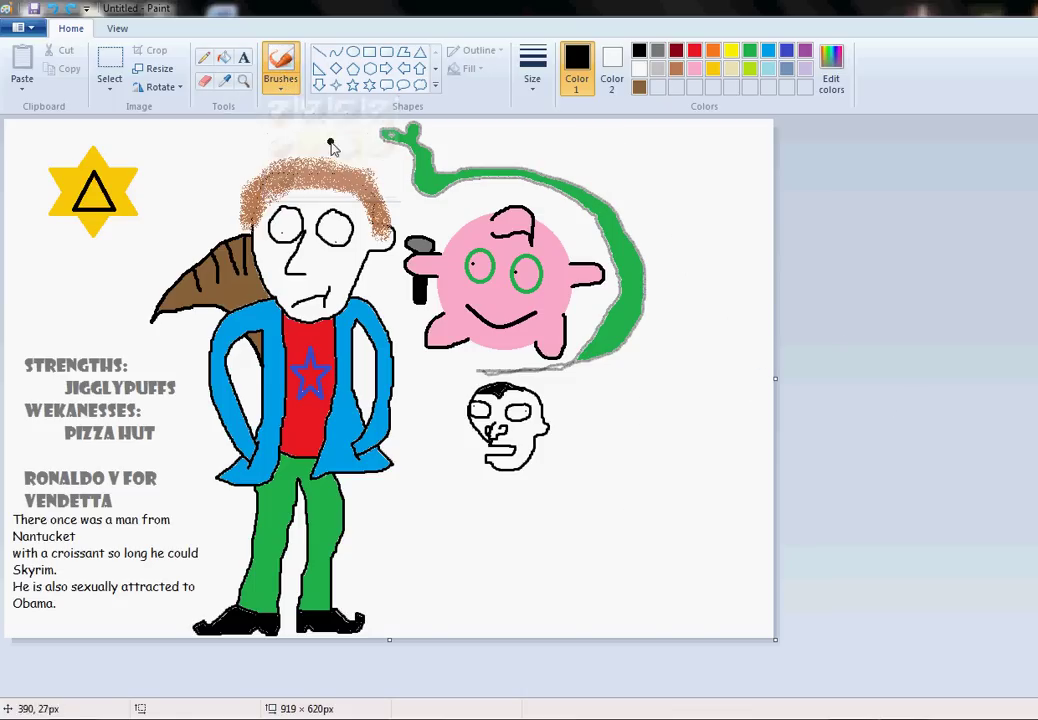
left_click(280, 70)
left_click(288, 148)
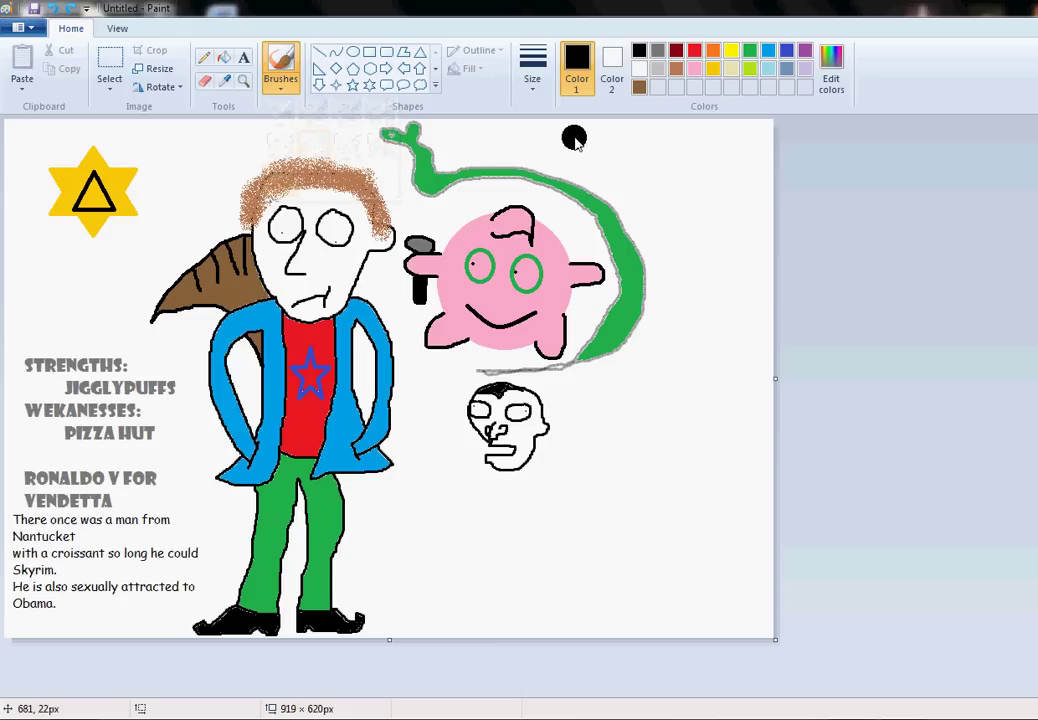
mouse_move(575, 140)
left_mouse_down()
mouse_move(640, 189)
mouse_move(610, 150)
mouse_move(690, 197)
mouse_move(697, 310)
mouse_move(621, 517)
mouse_move(585, 714)
left_mouse_up()
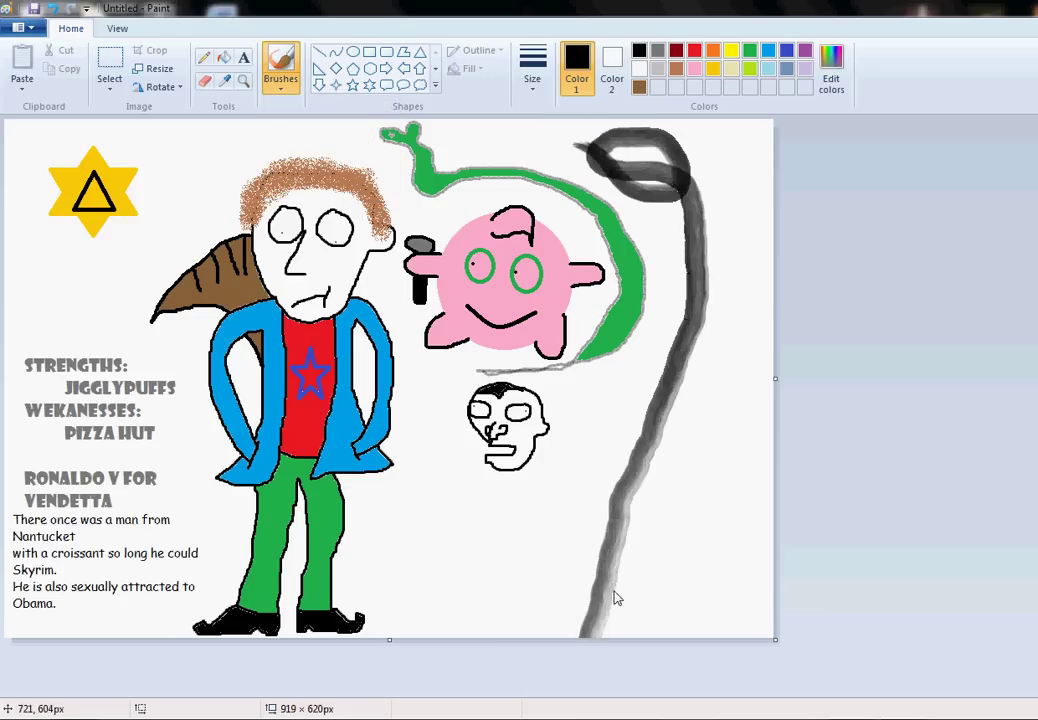
key("ctrl+z")
left_click(573, 331)
key("ctrl+z")
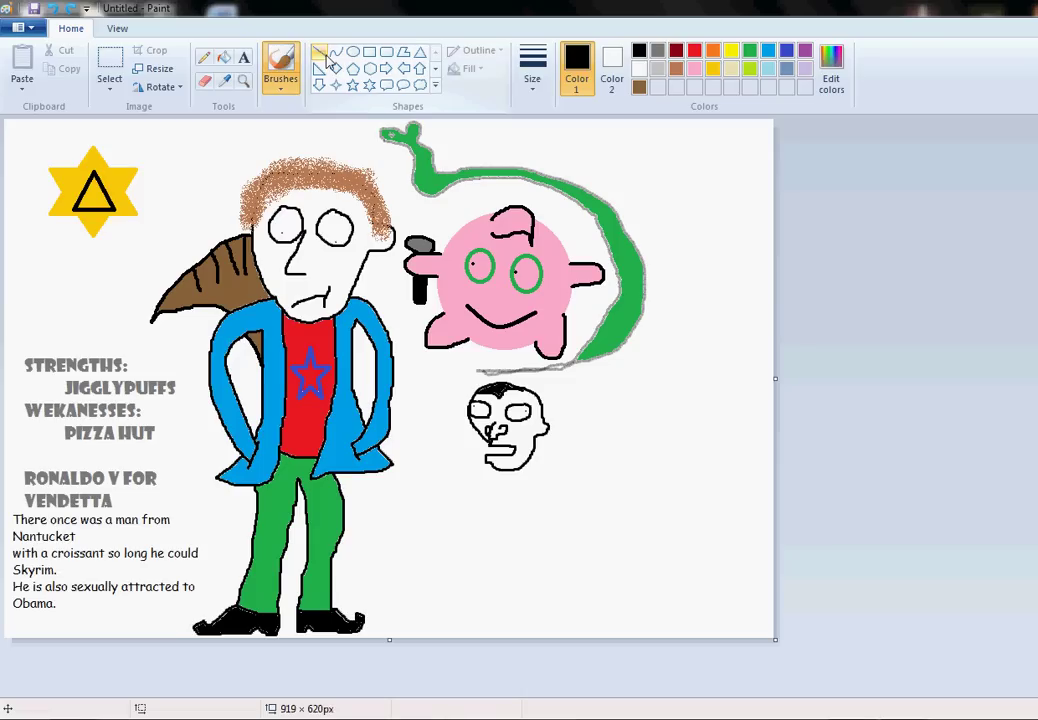
Draw a neck, an open-fronted torso and two outstretched arms below the small head with the plain black brush
left_click(281, 88)
left_click(286, 114)
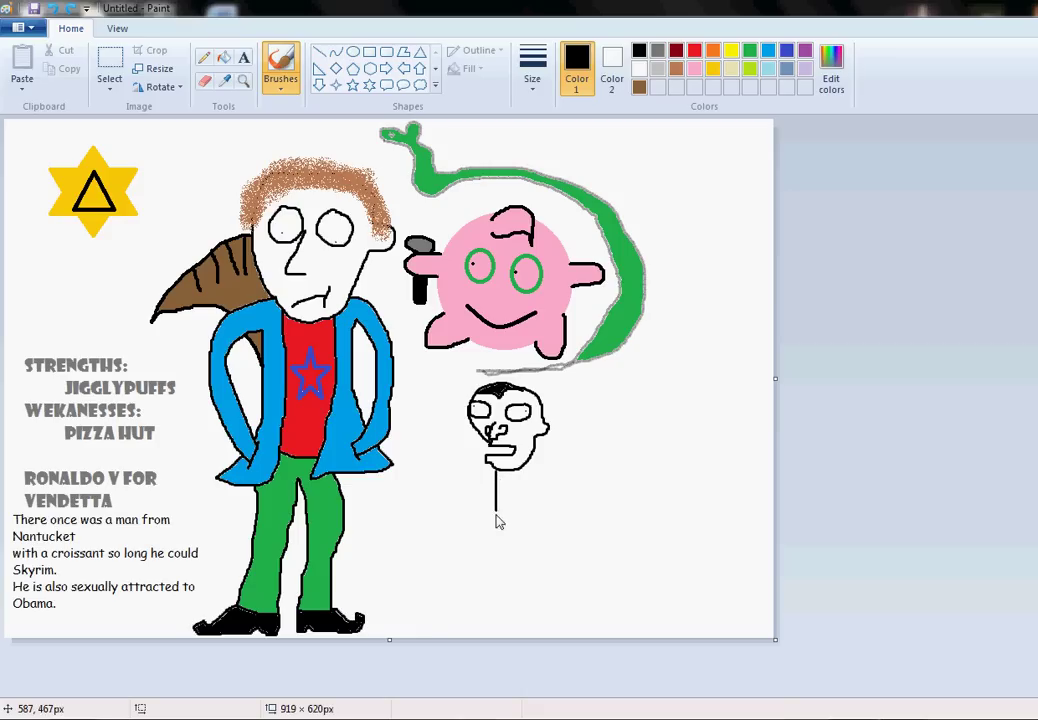
mouse_move(498, 521)
left_mouse_down()
mouse_move(484, 541)
mouse_move(518, 487)
left_mouse_up()
mouse_move(485, 470)
left_mouse_down()
mouse_move(440, 470)
mouse_move(412, 482)
mouse_move(408, 497)
mouse_move(474, 491)
mouse_move(485, 515)
mouse_move(480, 564)
mouse_move(486, 536)
mouse_move(495, 560)
mouse_move(525, 557)
mouse_move(522, 530)
mouse_move(547, 483)
mouse_move(596, 476)
mouse_move(580, 461)
mouse_move(545, 463)
left_mouse_up()
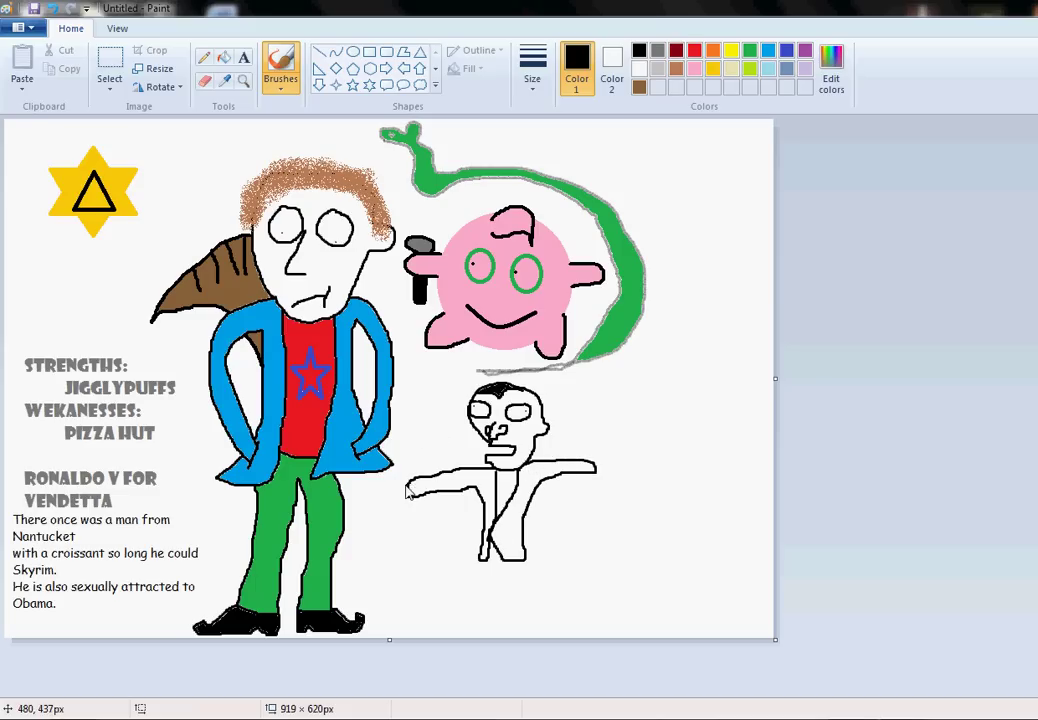
Draw hands with spread fingers at the ends of both arms of the small figure
mouse_move(395, 485)
left_mouse_down()
mouse_move(382, 491)
mouse_move(394, 492)
left_mouse_up()
key("ctrl+z")
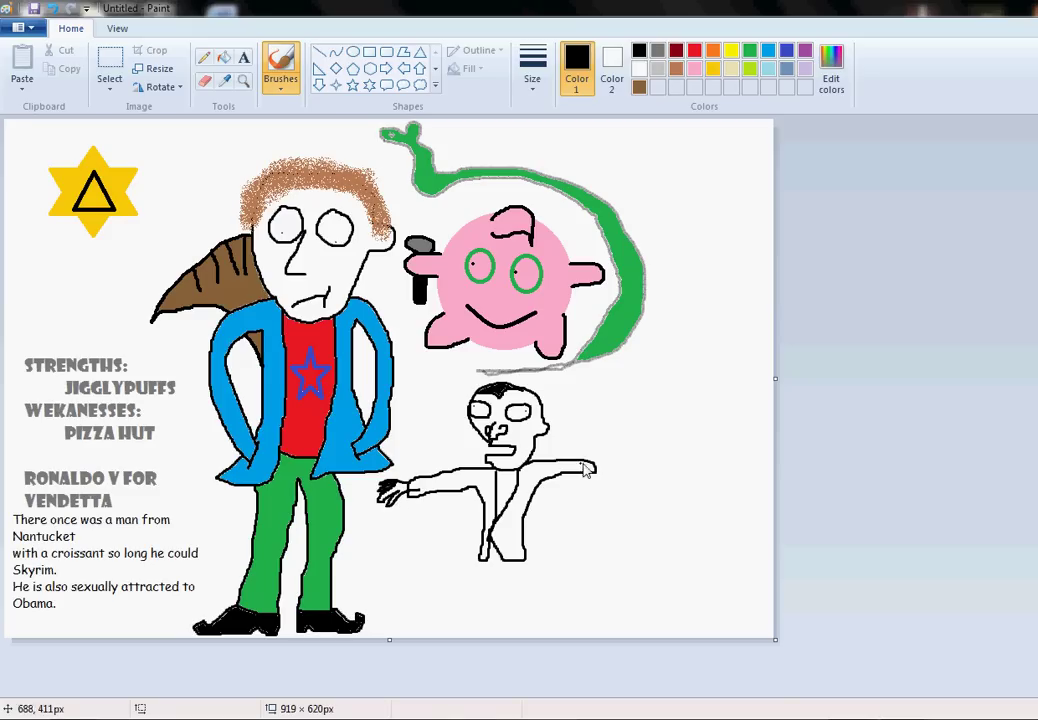
mouse_move(594, 469)
left_mouse_down()
mouse_move(611, 452)
mouse_move(625, 466)
mouse_move(608, 473)
left_mouse_up()
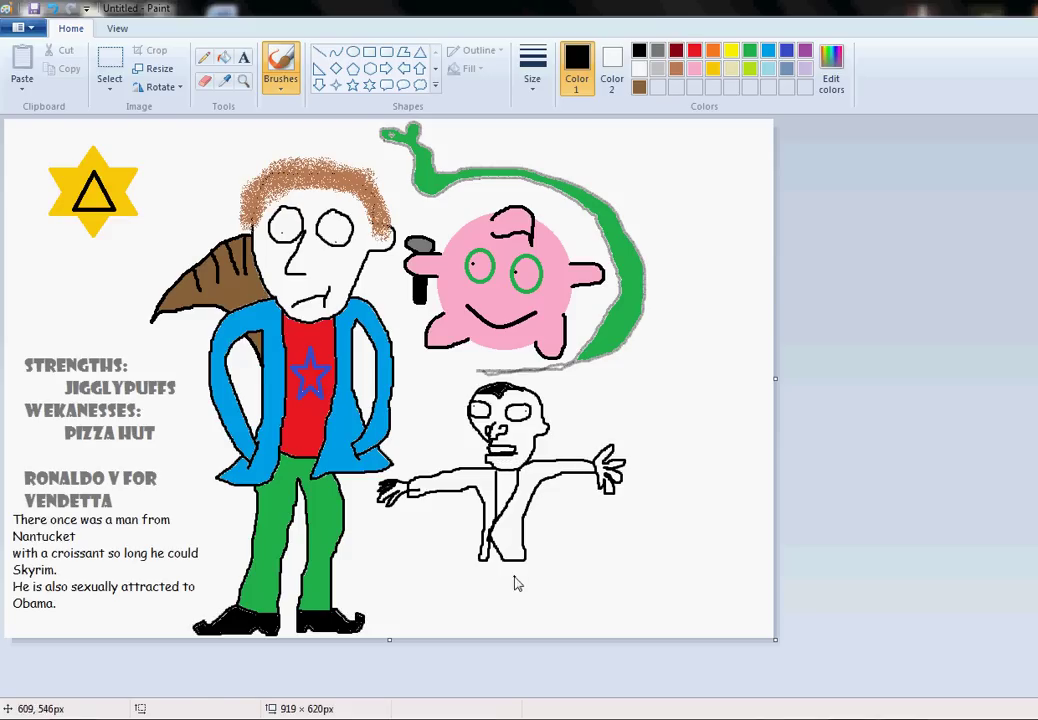
Draw two legs below the small figure's torso and a tie inside the open jacket collar with the black brush
left_click_drag(486, 567, 476, 657)
left_click_drag(514, 565, 519, 664)
left_click_drag(492, 571, 495, 650)
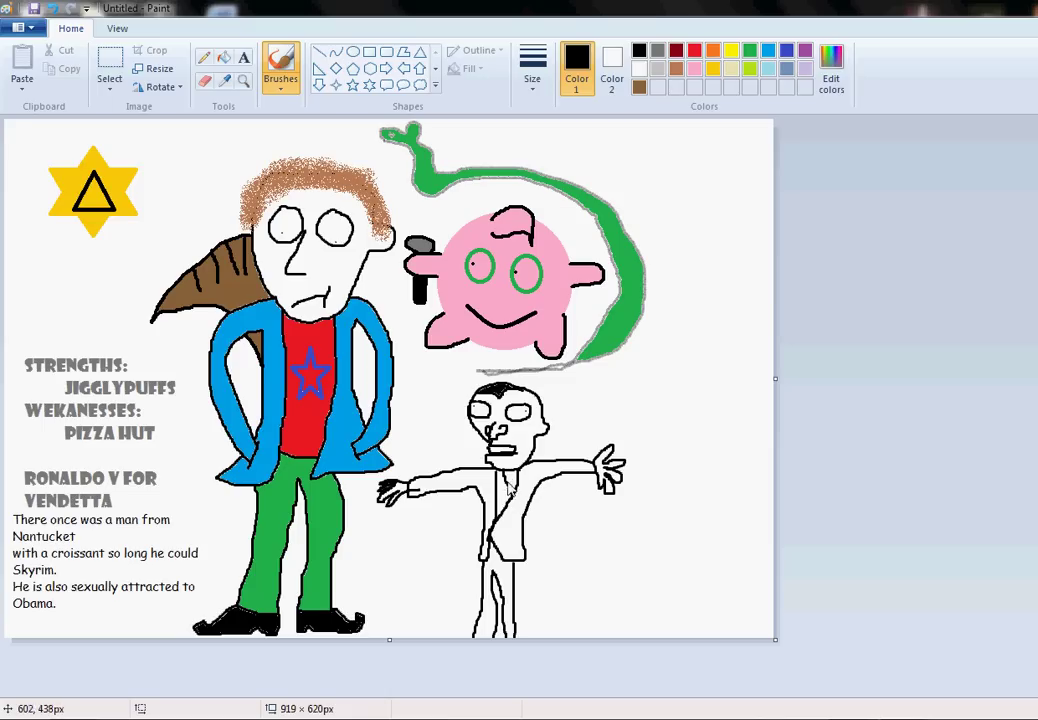
left_click_drag(513, 471, 497, 500)
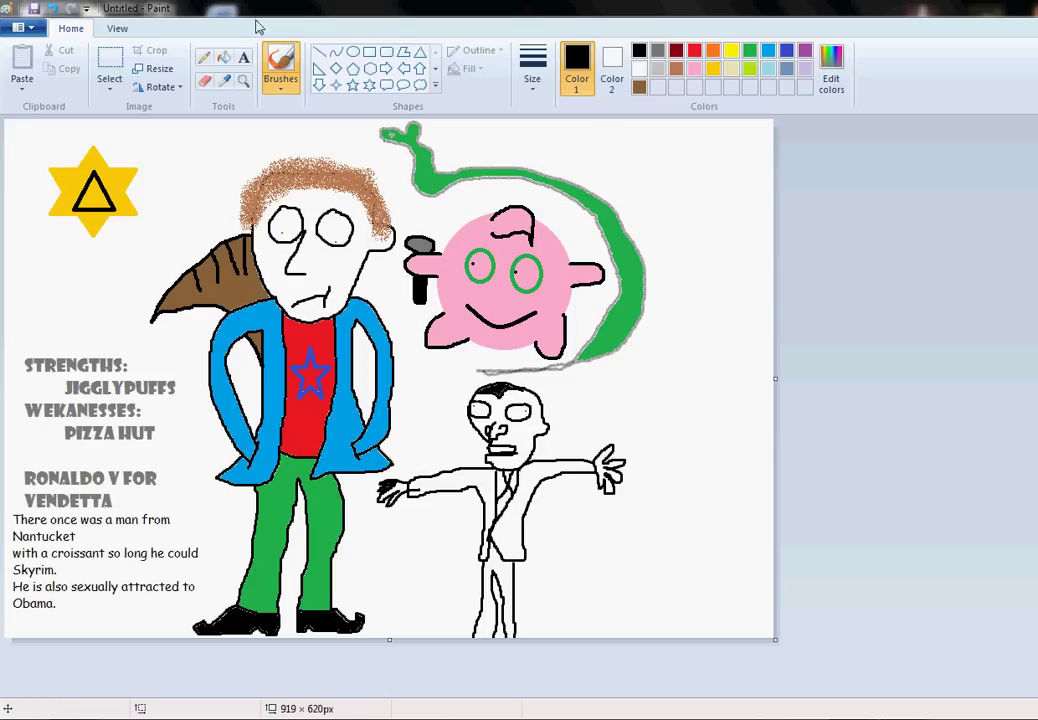
Add the black caption "I love you THIS much" beside the small figure's head in 11-point Comic Sans MS
left_click(243, 57)
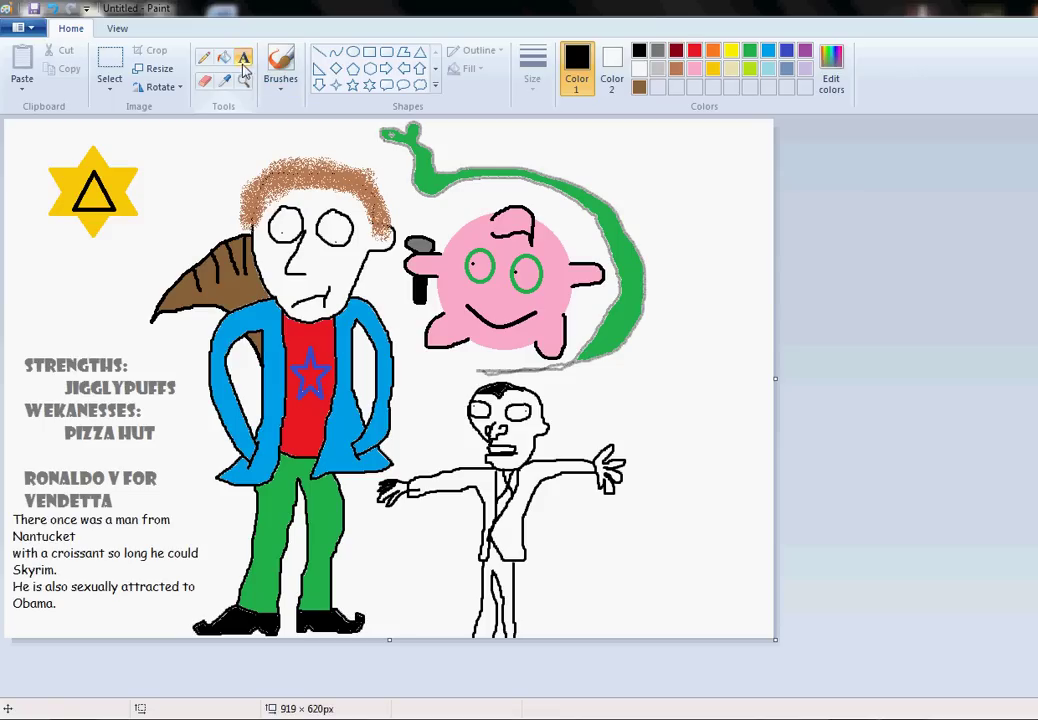
left_click(539, 382)
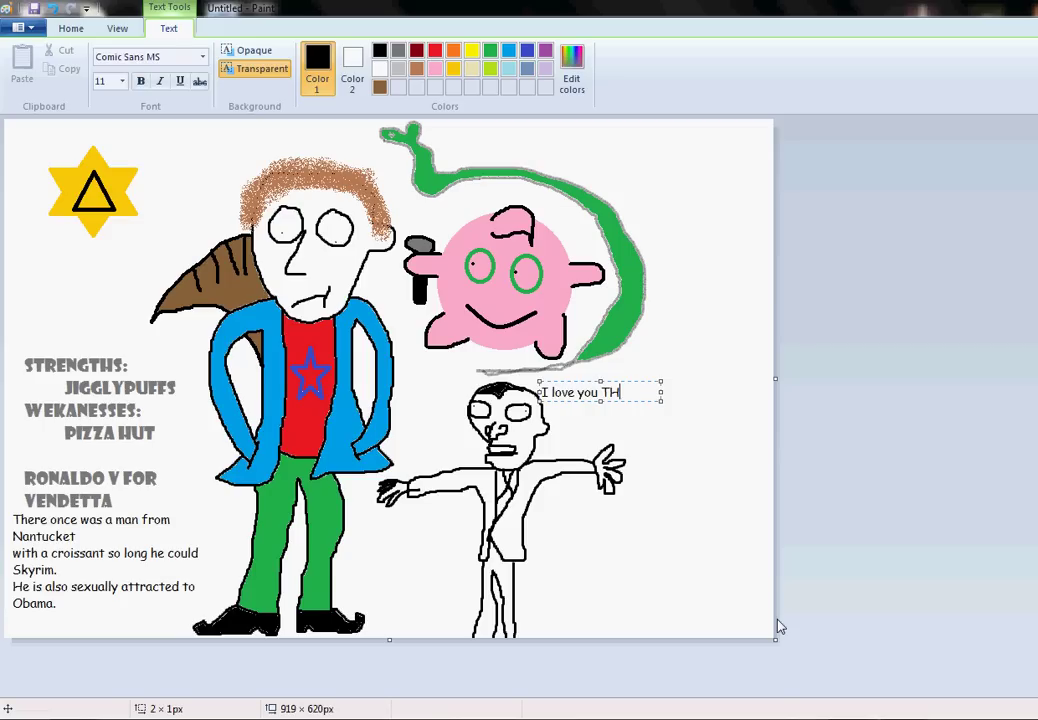
type("I love you THIS much")
left_click(670, 302)
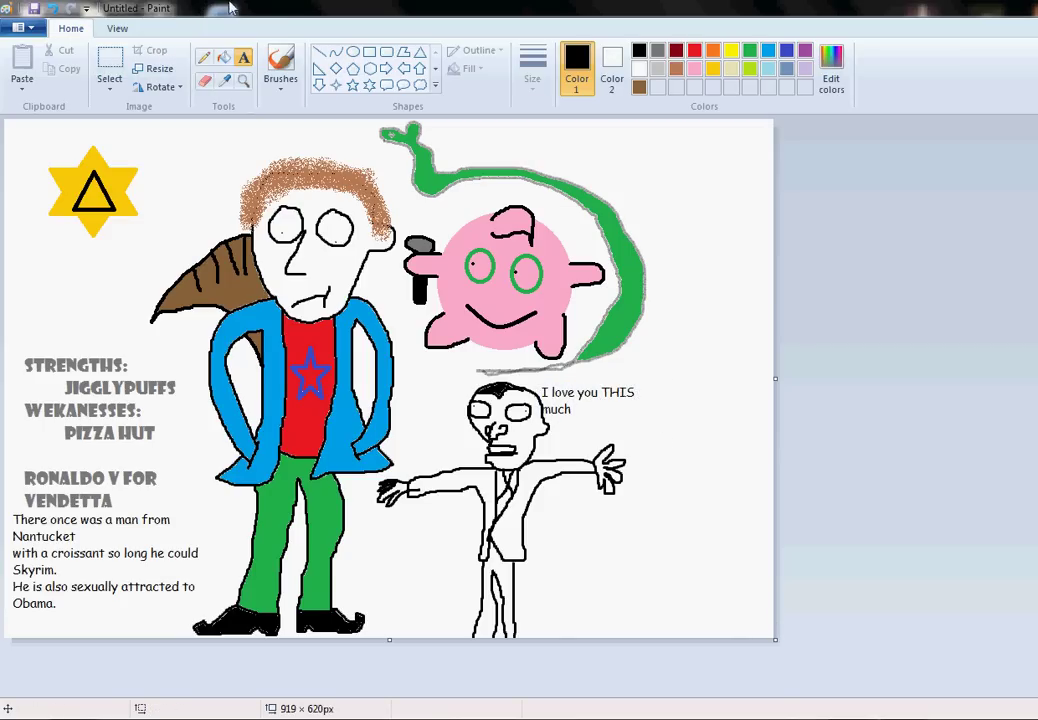
Fill both halves of the small figure's jacket, including the sleeves, and the trousers with black
left_click(223, 57)
left_click(532, 469)
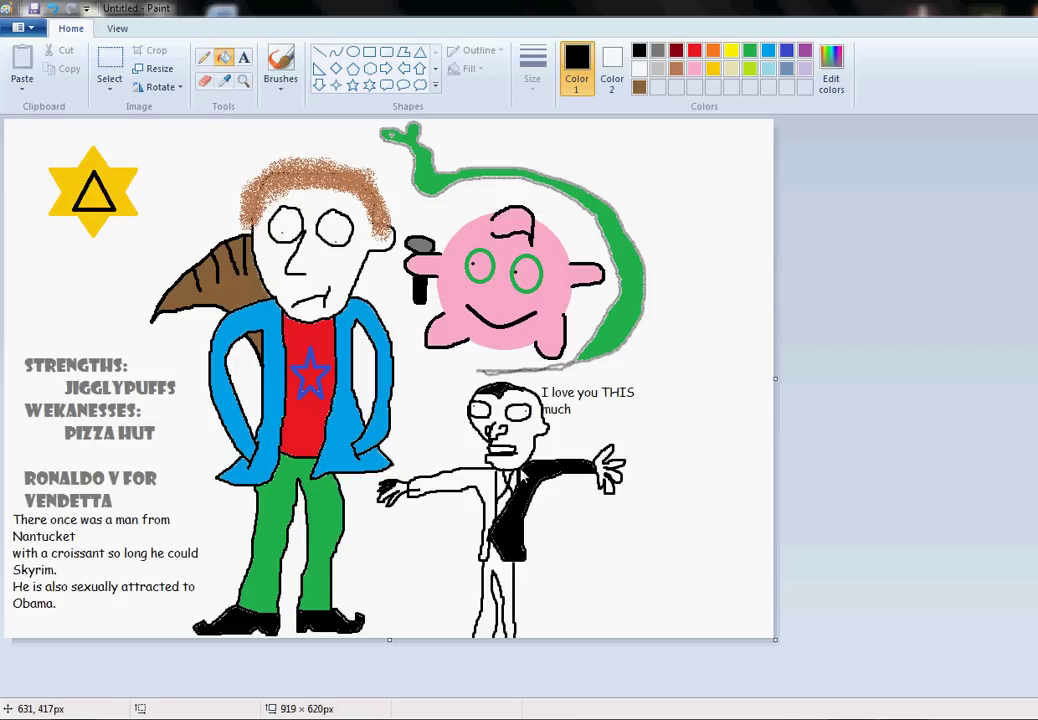
left_click(494, 550)
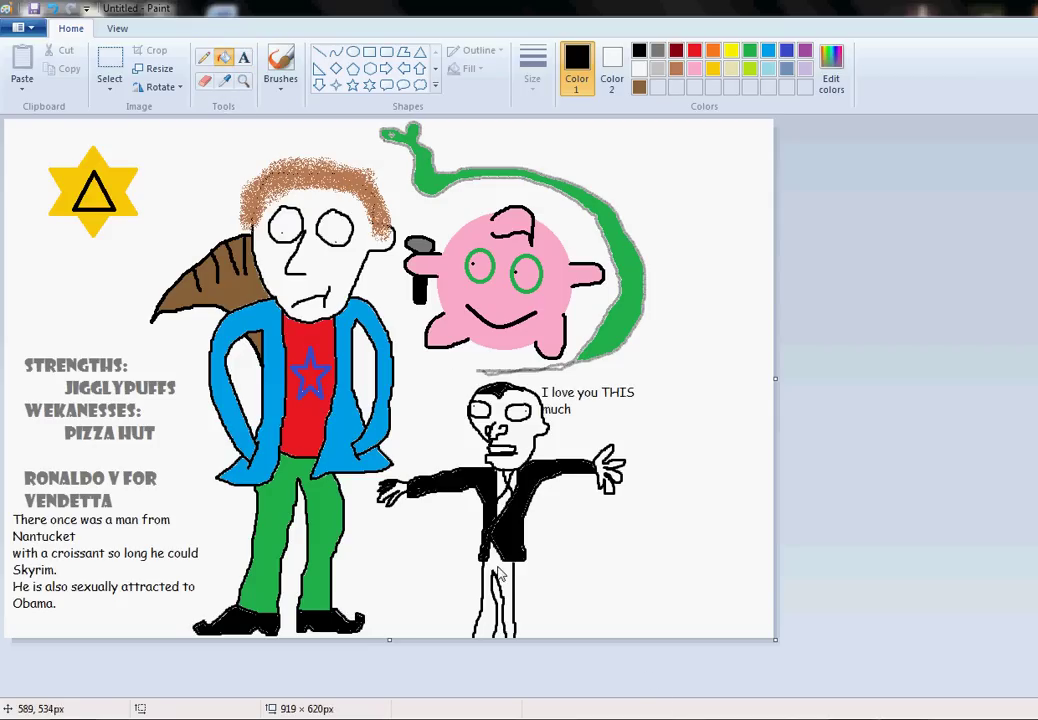
left_click(499, 575)
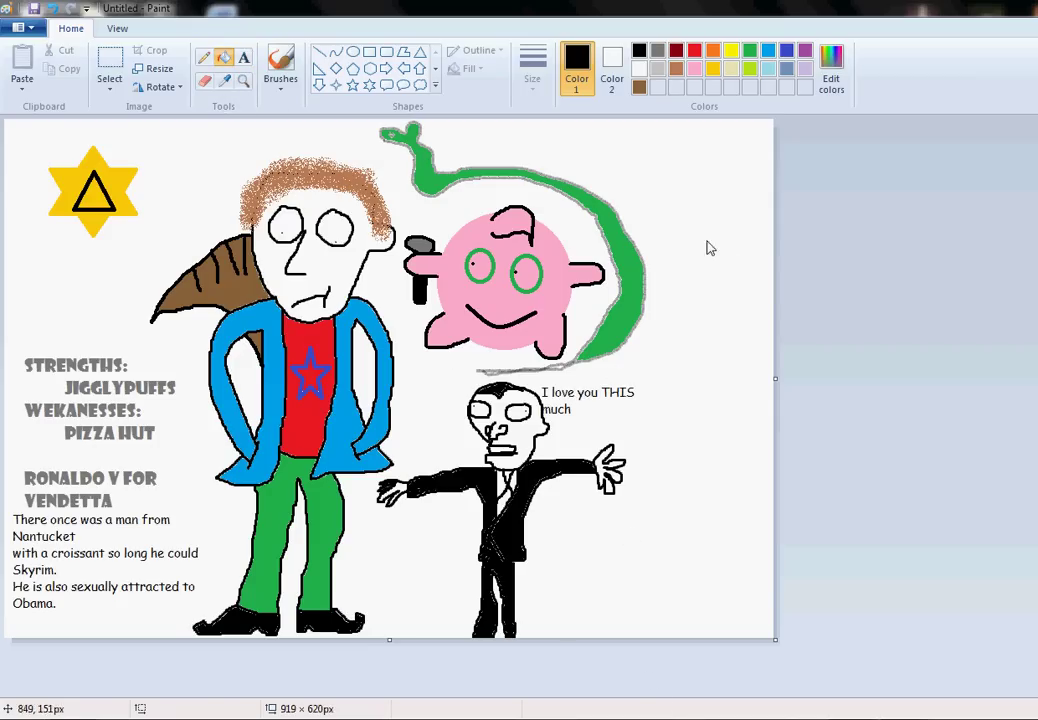
Fill the knot of the small figure's tie with turquoise and the lower part of the tie with red
left_click(767, 55)
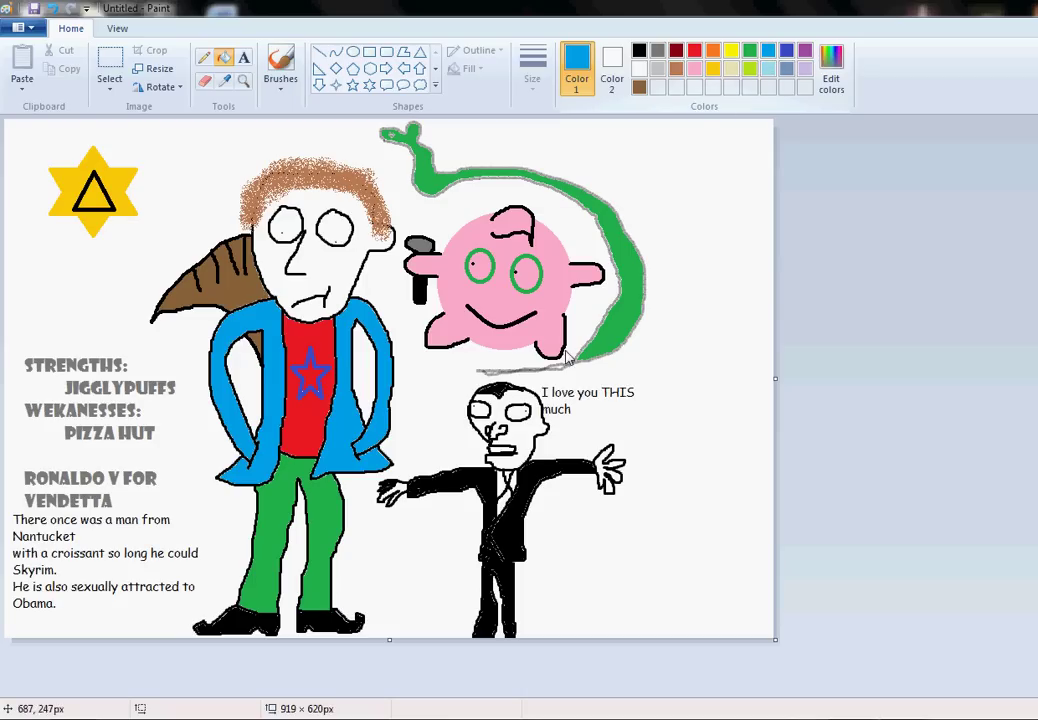
left_click(509, 476)
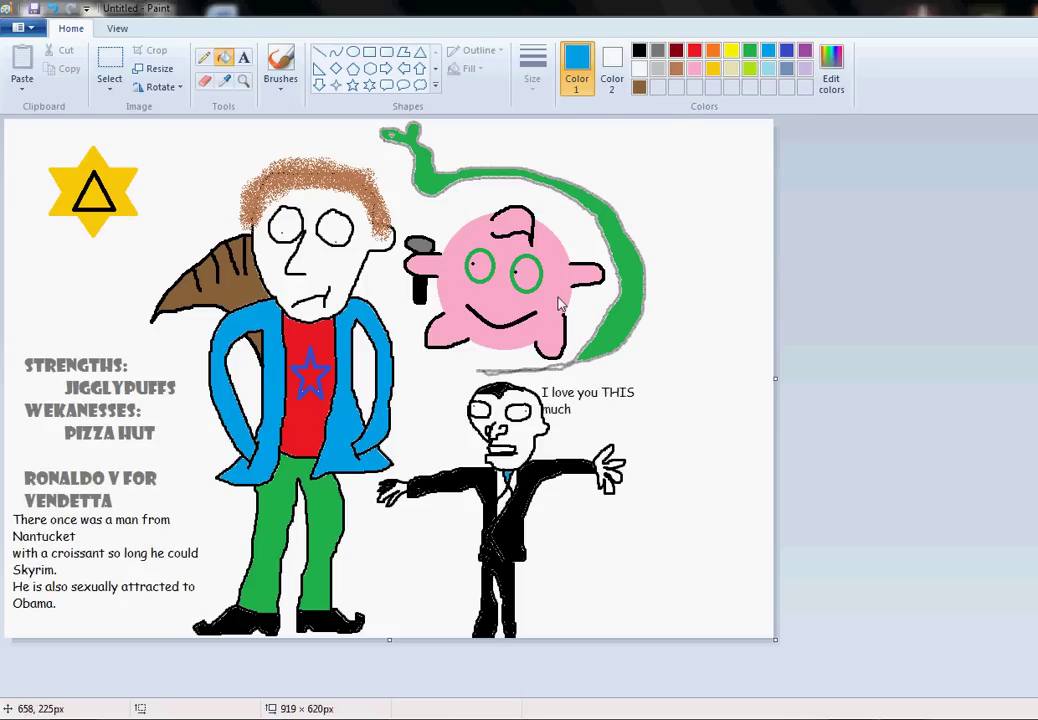
left_click(695, 55)
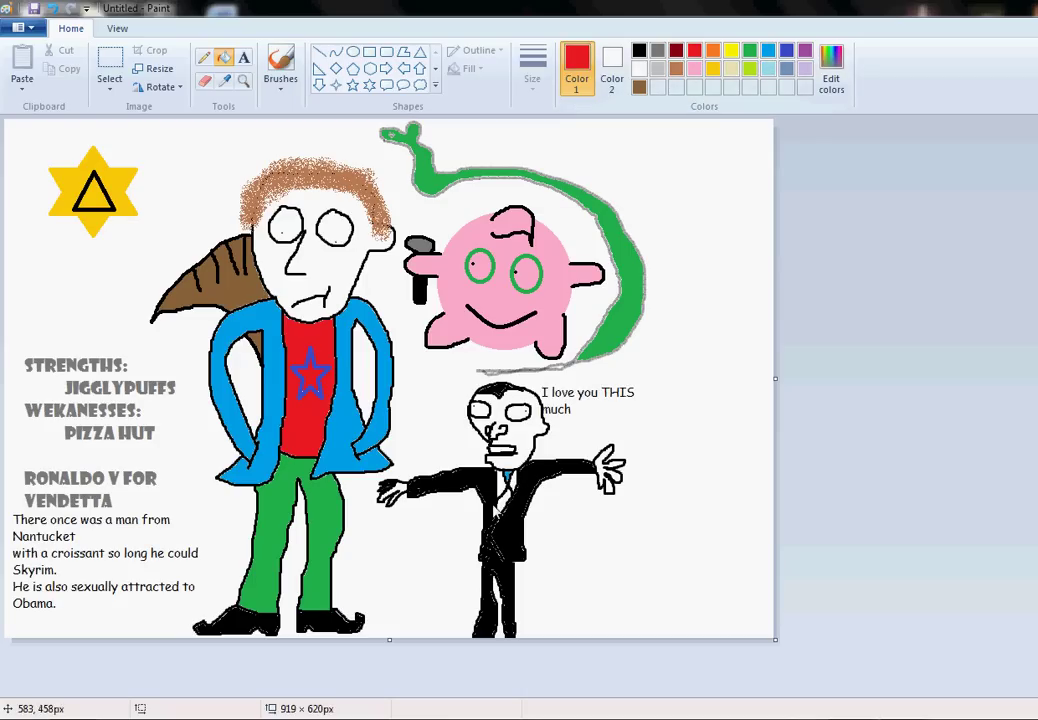
left_click(501, 502)
Try to fill the area beside the small figure's tie with green
left_click(768, 50)
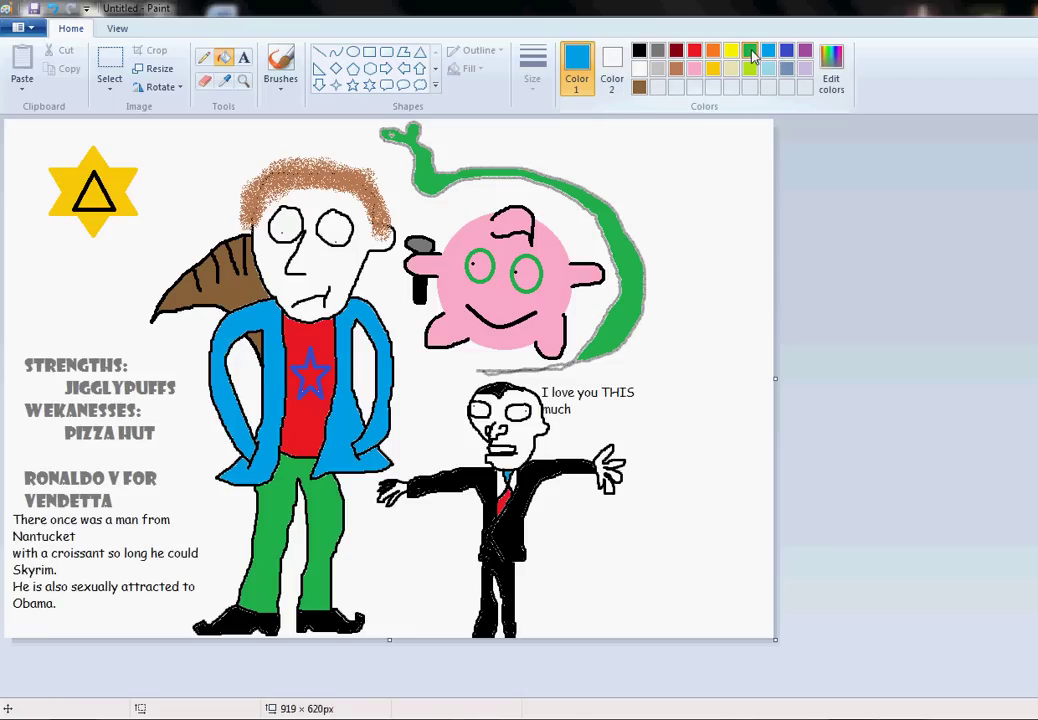
left_click(749, 50)
left_click(496, 513)
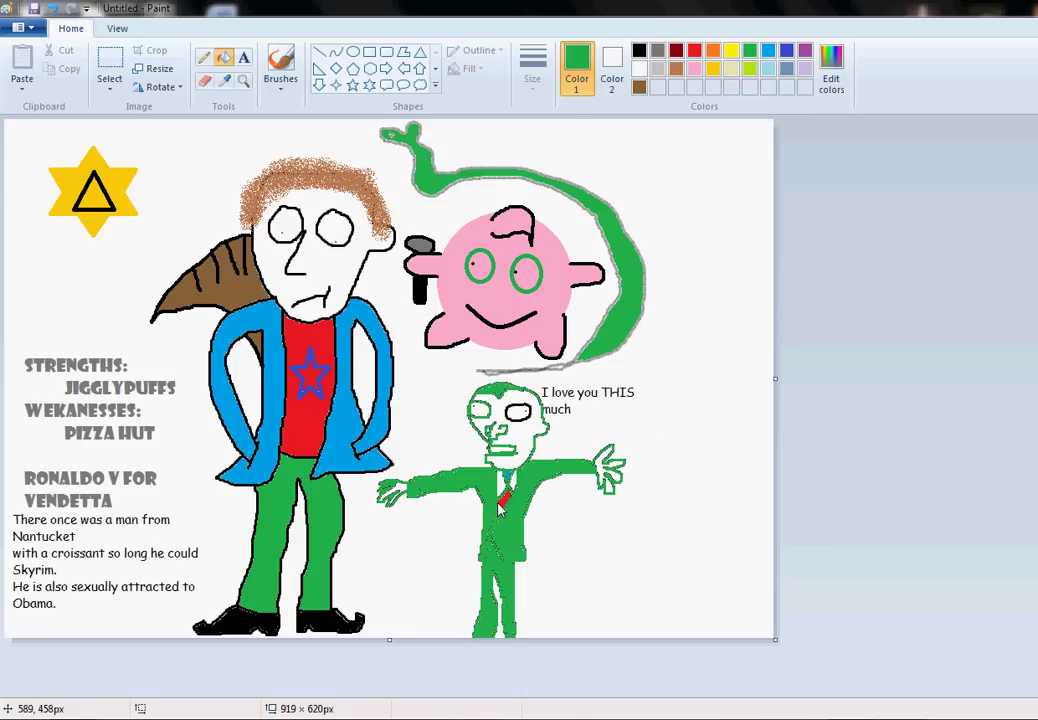
Choose brown as the fill colour and try it on the small figure's face
left_click(677, 69)
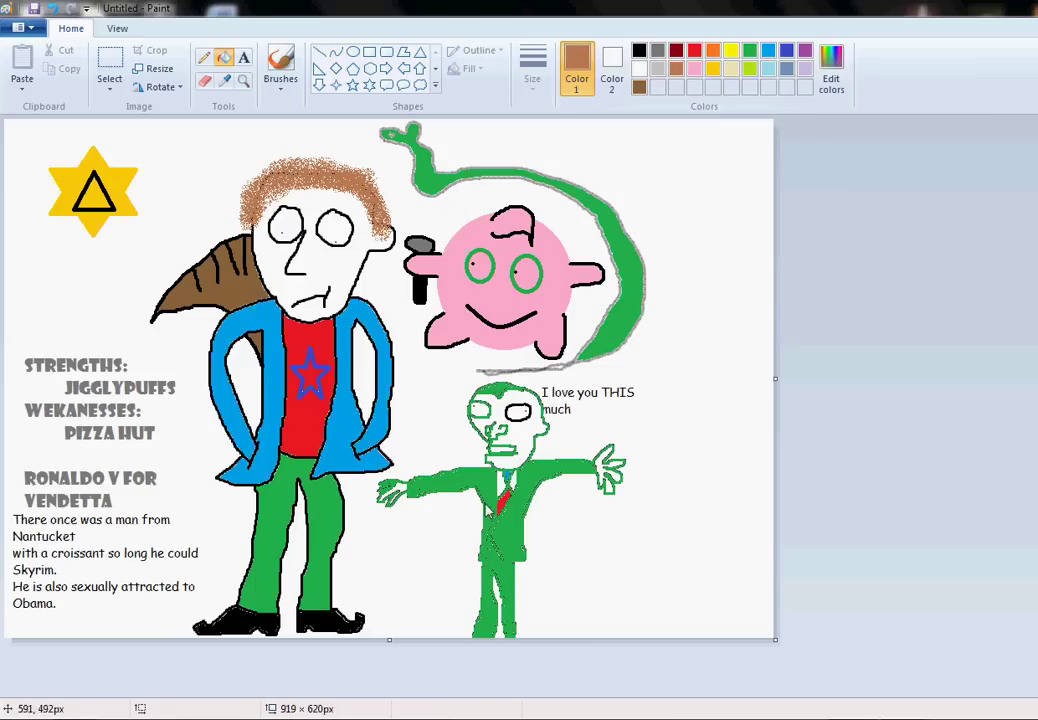
left_click(520, 437)
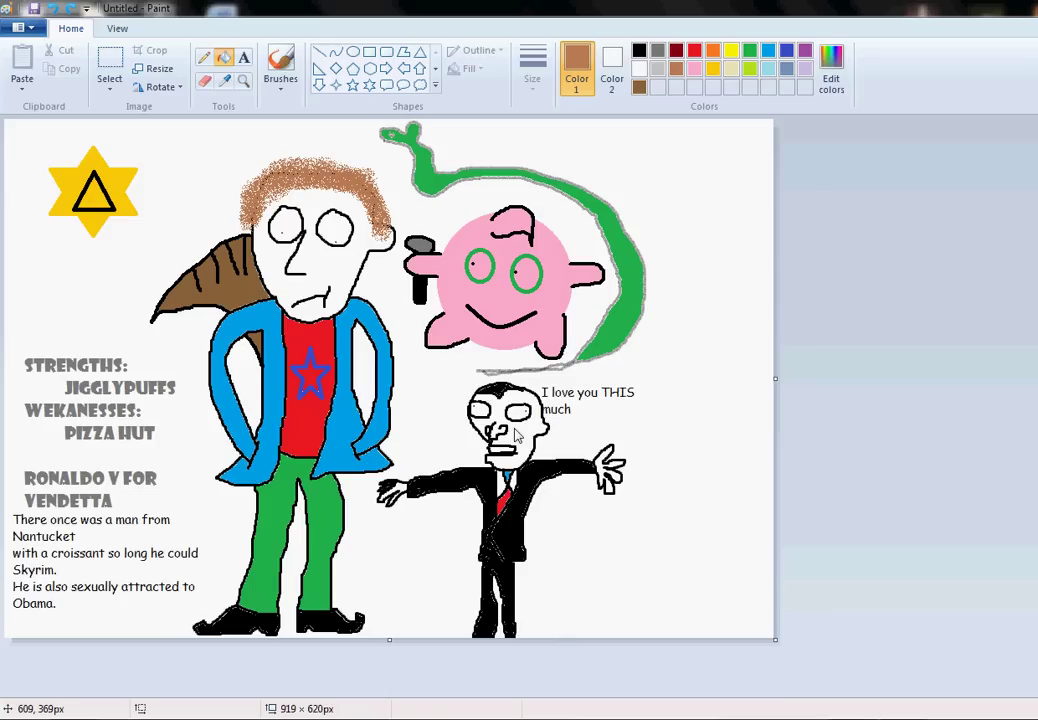
Save the drawing as a PNG named "ronaldo v for vendetta" in the Pictures library
key("ctrl+s")
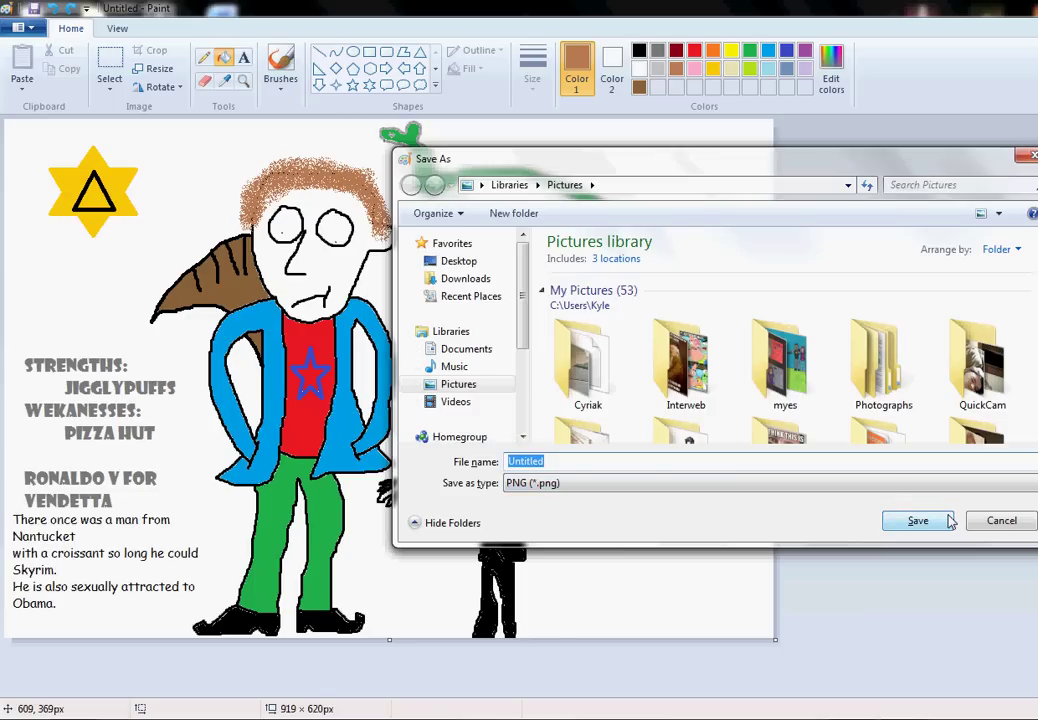
type("ronaldo v for vendetta")
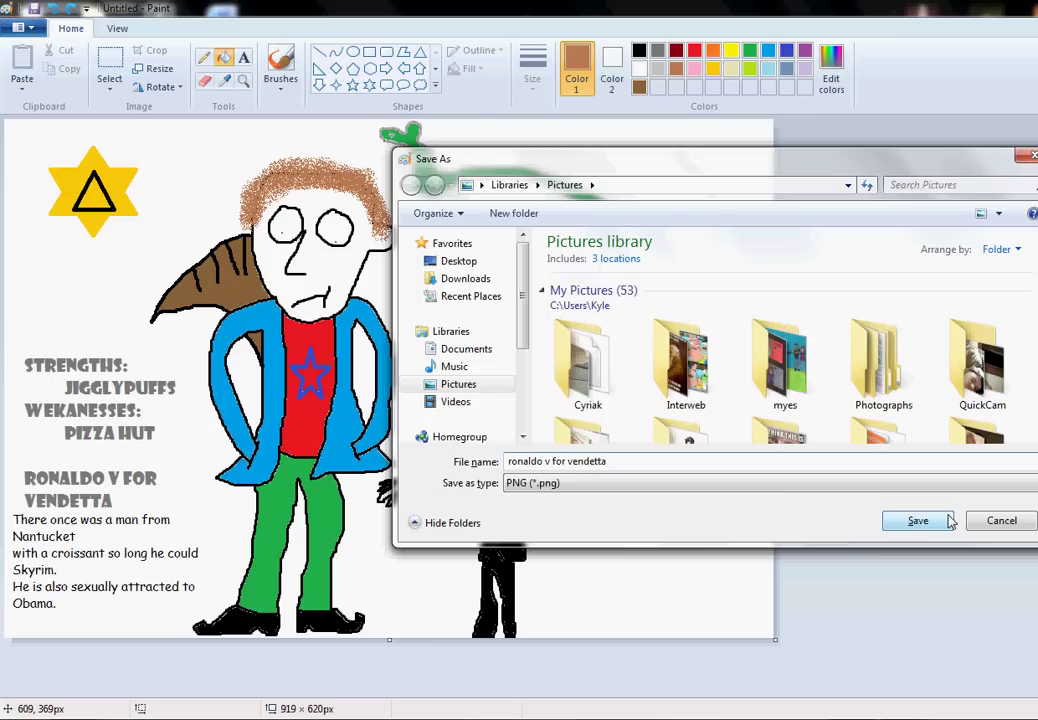
left_click(948, 520)
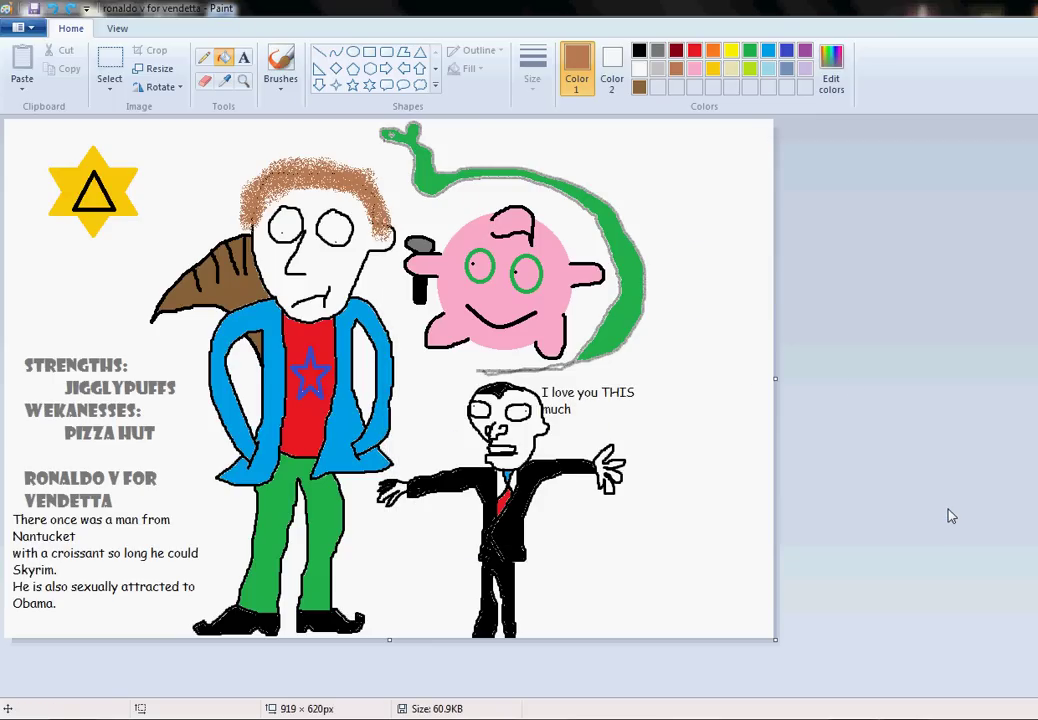
Fill the small figure's face and both hands with brown
left_click(493, 440)
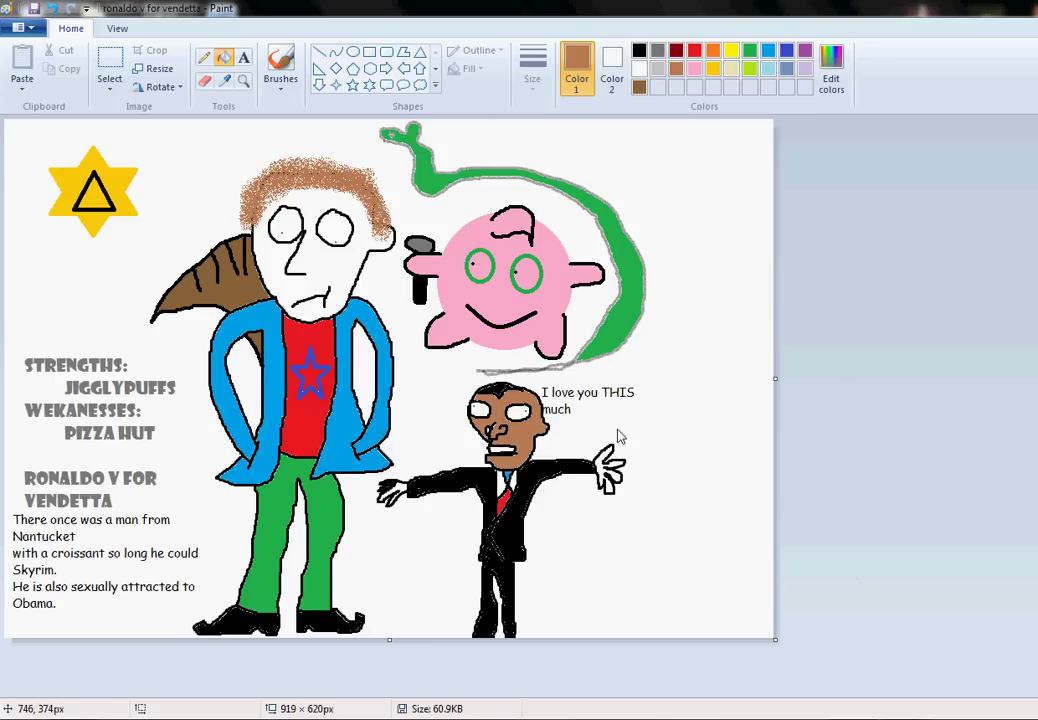
left_click(606, 465)
left_click(388, 489)
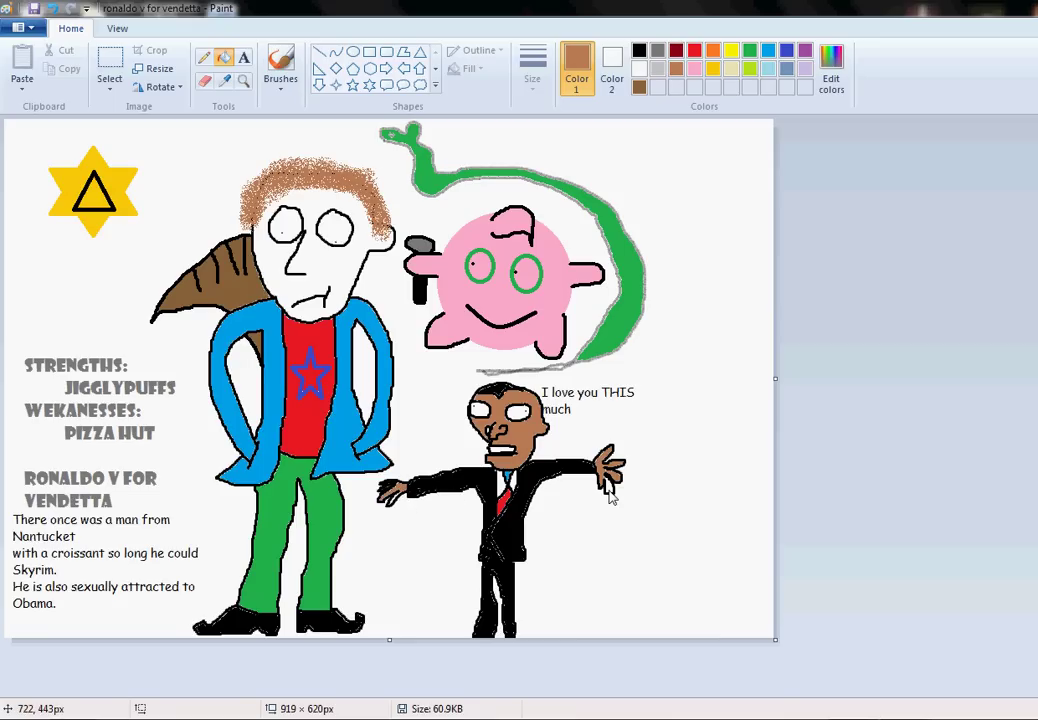